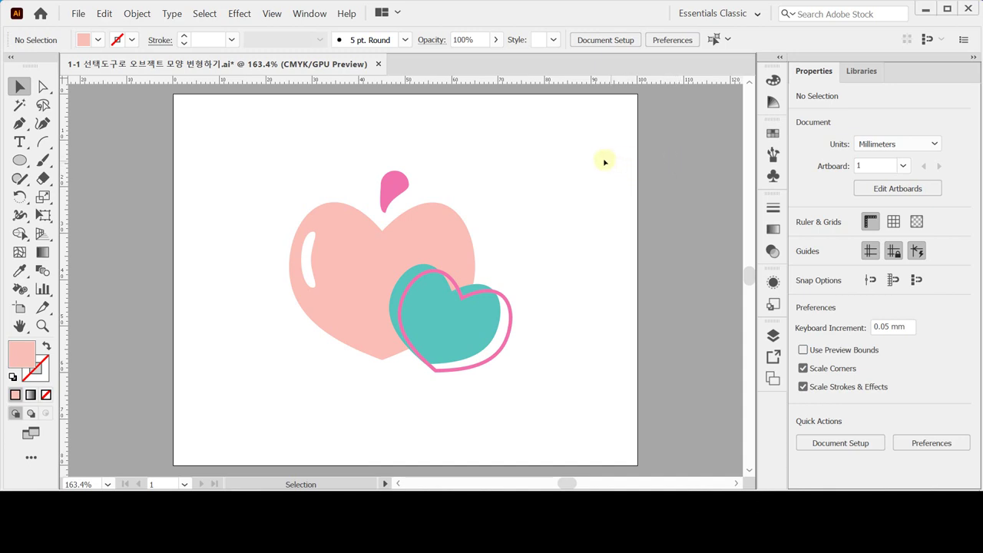
Step: Create a new document 100 mm wide and 80 mm high, with millimetre units, CMYK color mode and 300 ppi raster effects
click(75, 14)
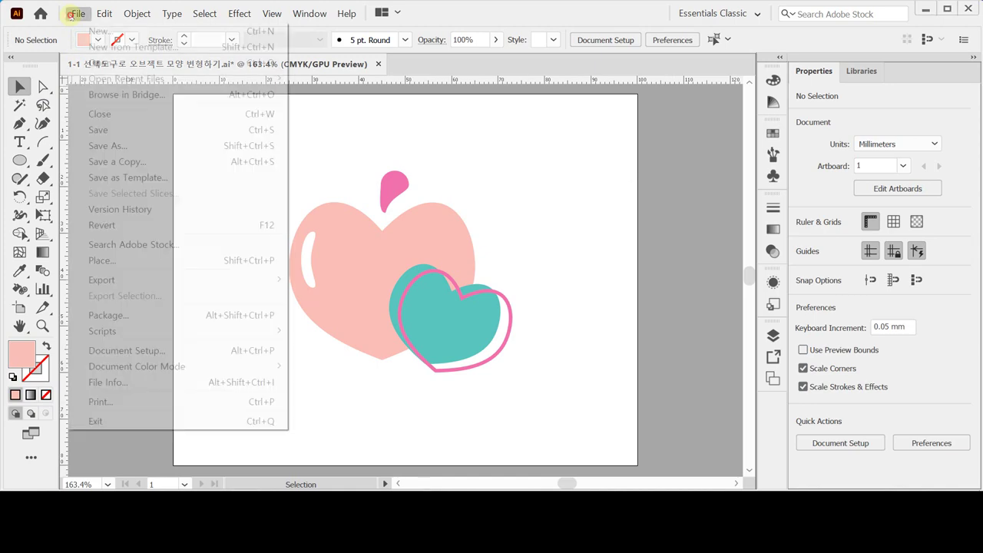
click(91, 28)
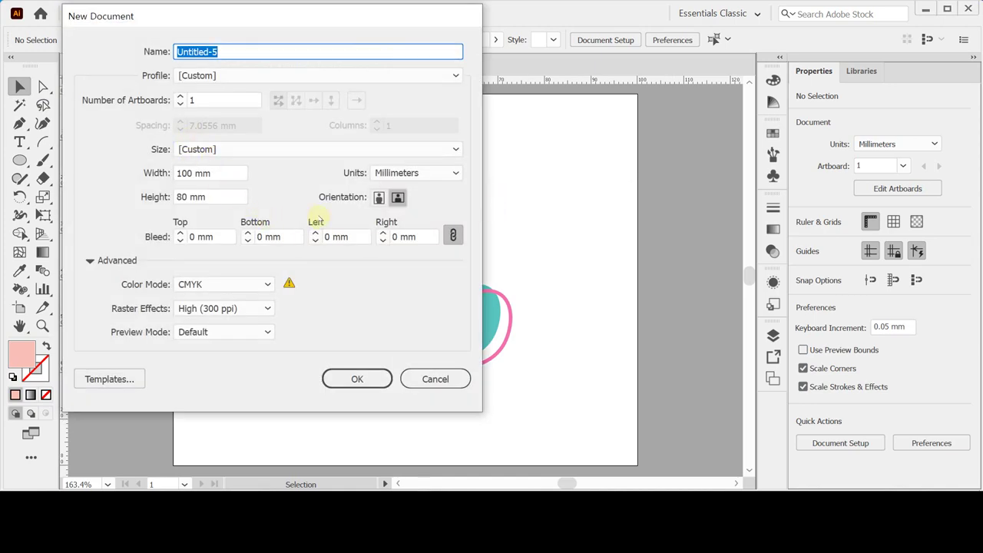
click(422, 173)
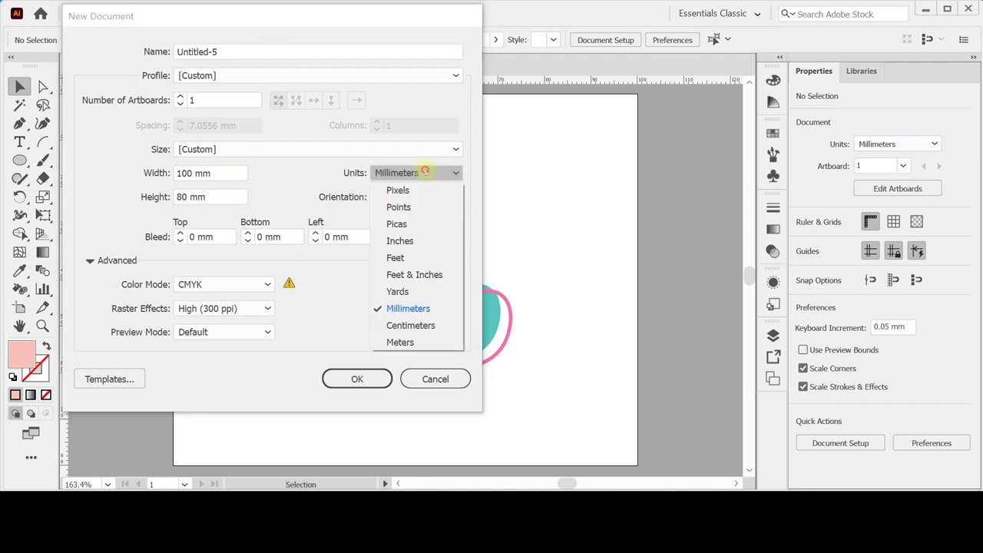
click(436, 308)
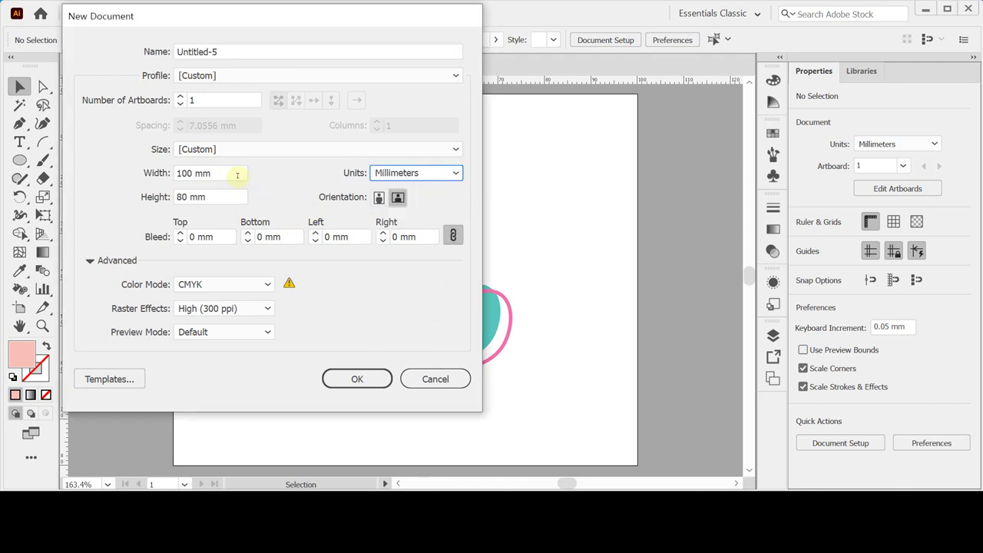
click(237, 175)
click(234, 198)
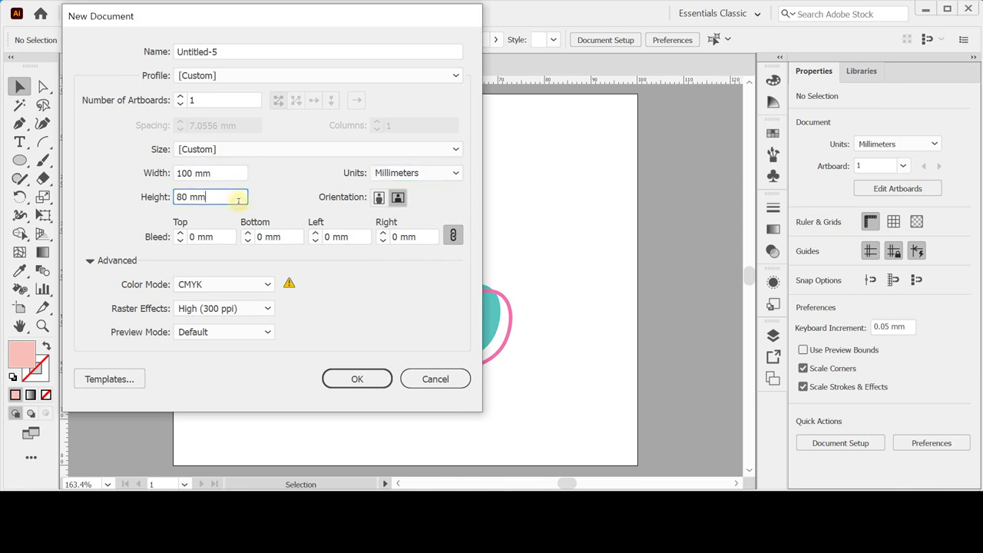
click(89, 261)
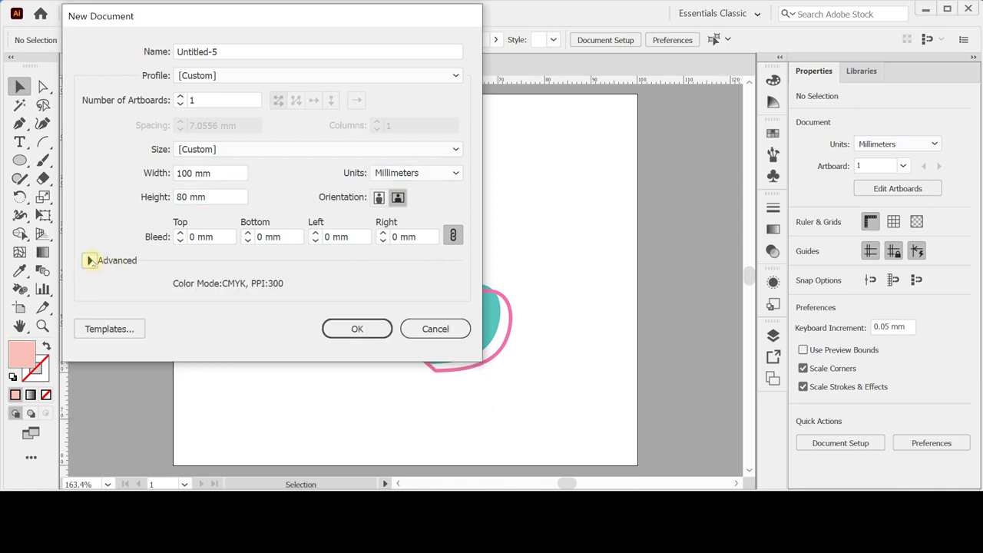
click(90, 261)
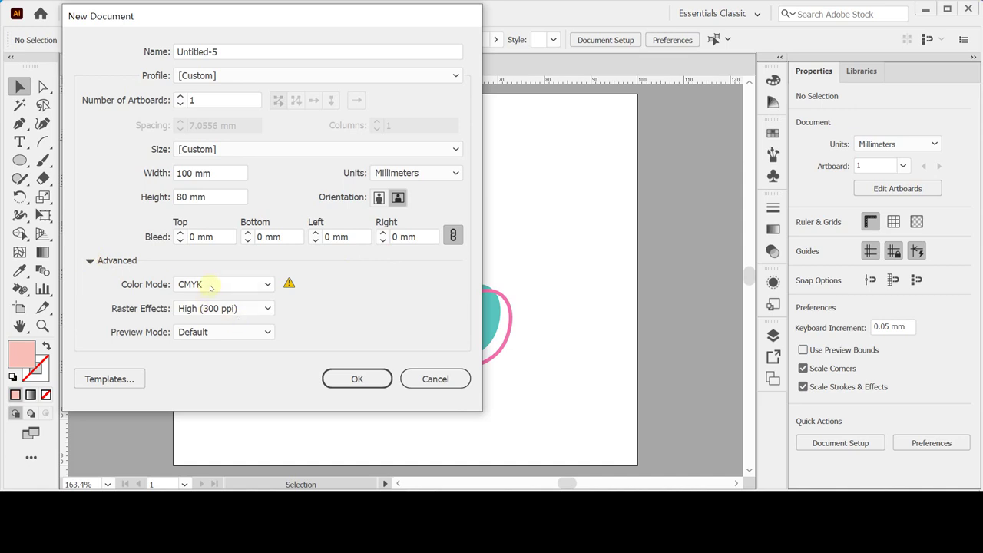
click(373, 379)
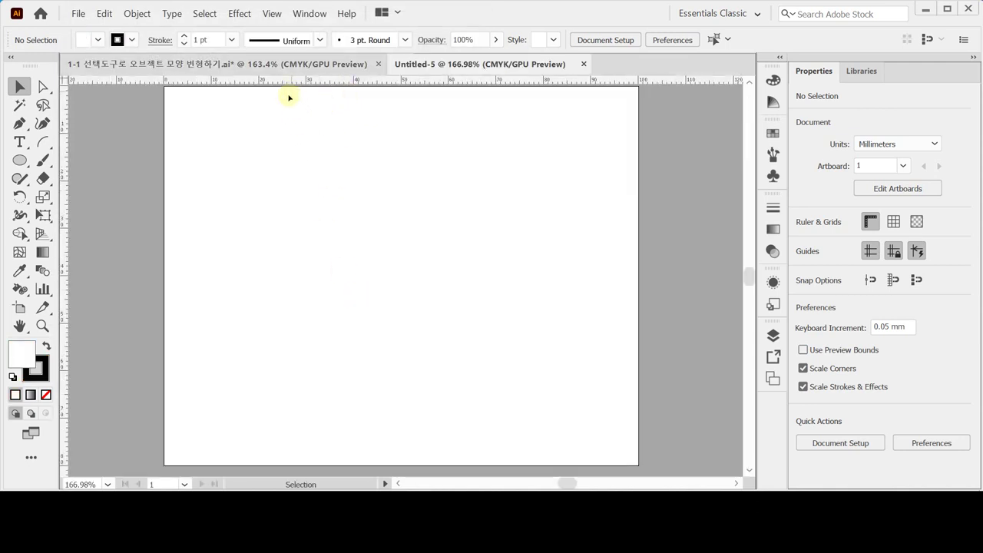
Step: Toggle the document rulers off and on several times, leaving them displayed
key(a)
key(ctrl+r)
key(ctrl+r)
key(ctrl+r)
key(ctrl+r)
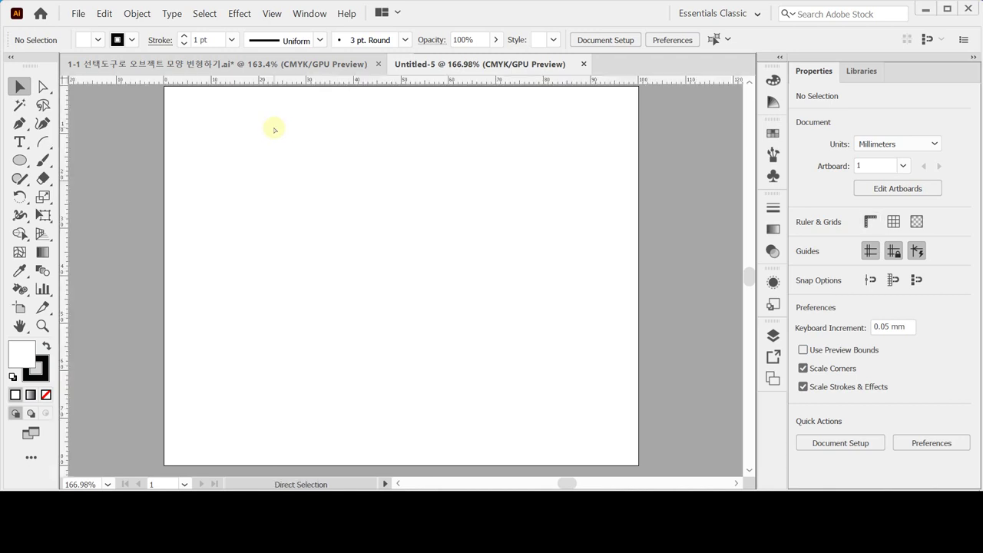
key(ctrl+r)
key(ctrl+r)
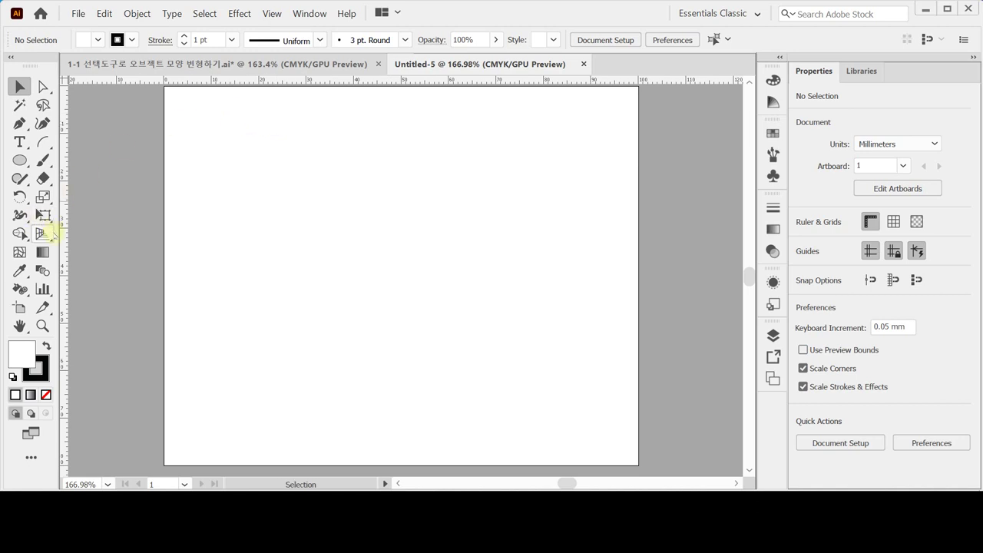
Step: Place a vertical guide at about 50 mm and a horizontal guide at about 20 mm on the artboard
drag(64, 240, 400, 268)
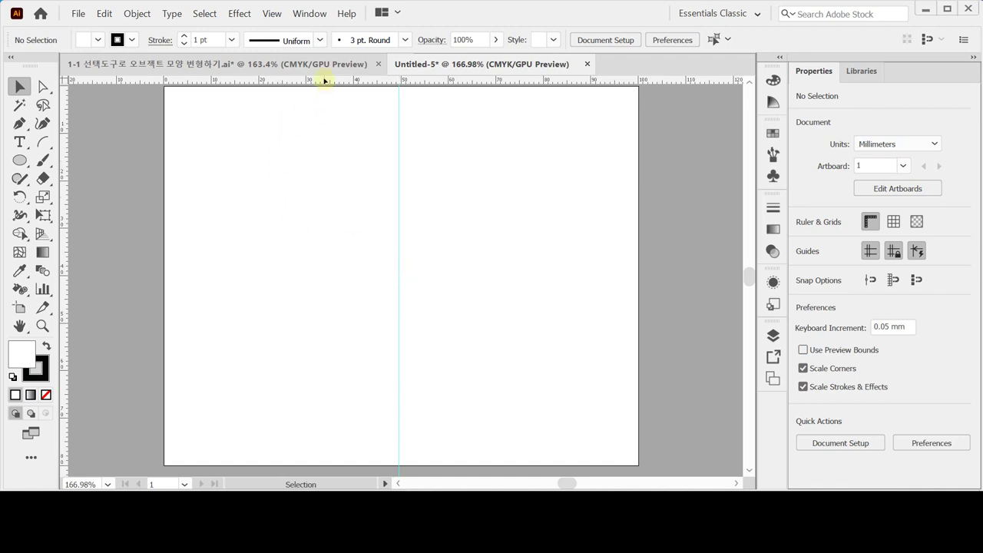
drag(324, 80, 329, 185)
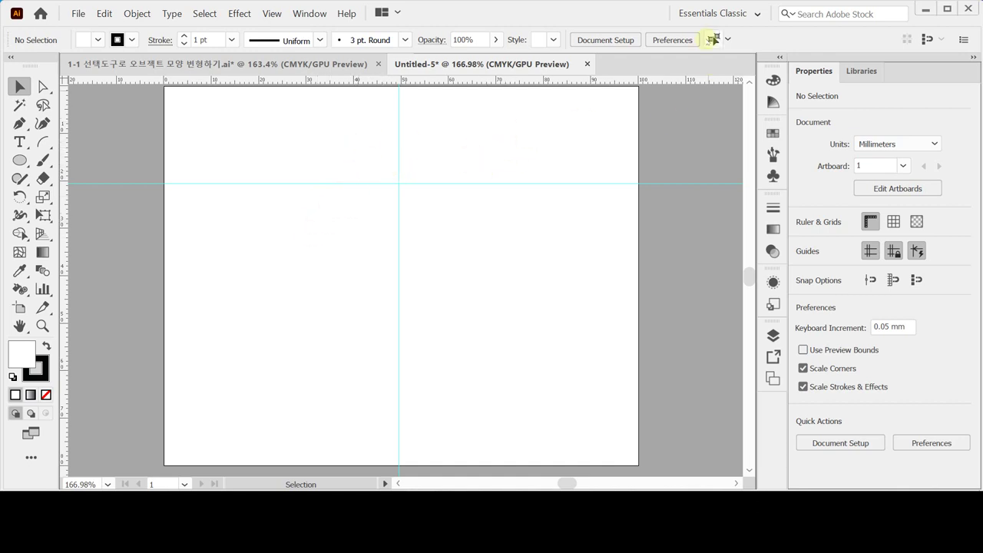
Step: Switch the workspace to Essentials and back to Essentials Classic, twice
click(756, 14)
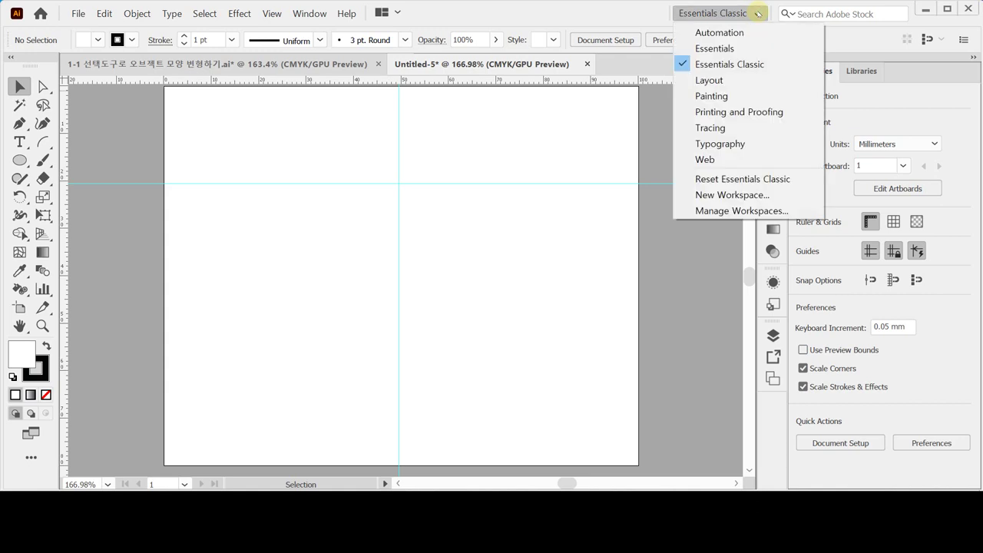
click(743, 49)
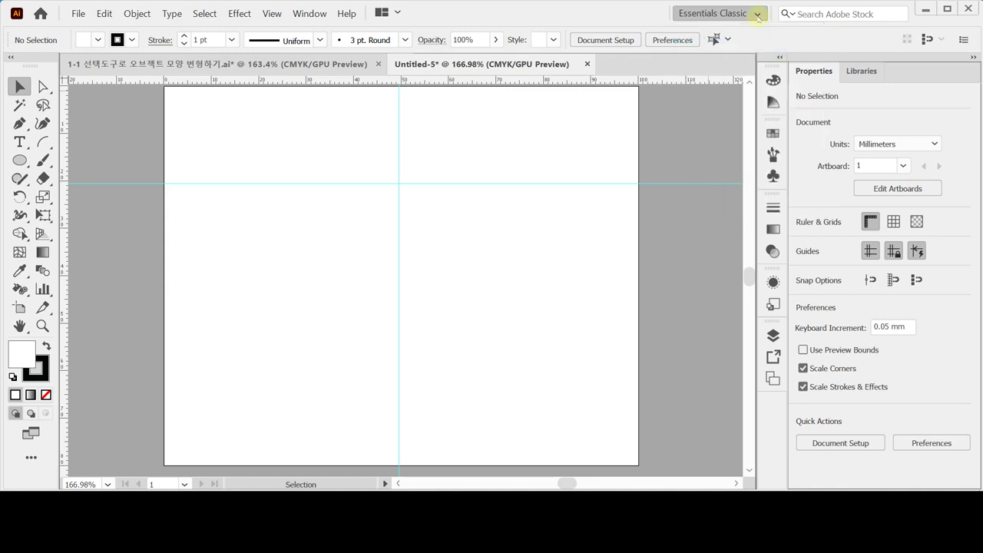
click(757, 13)
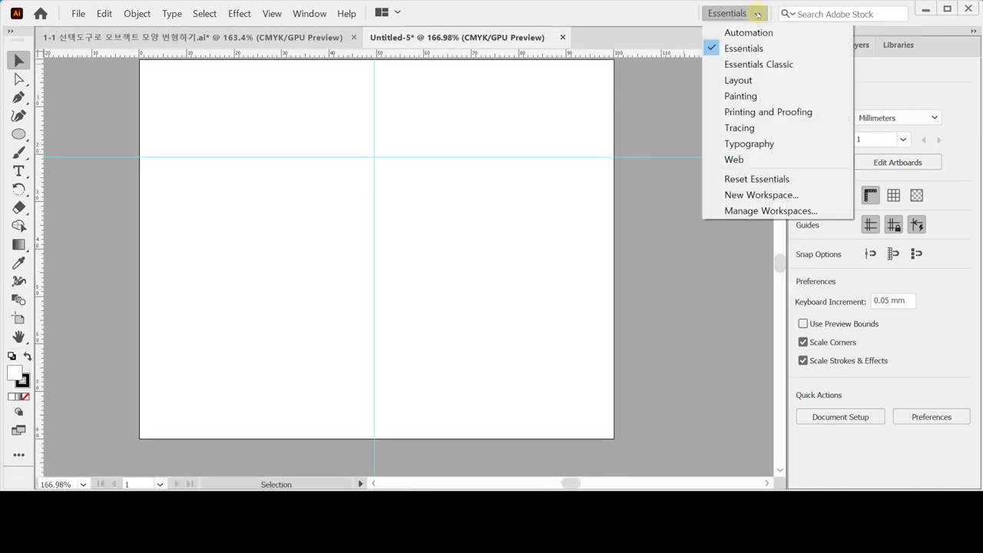
click(752, 64)
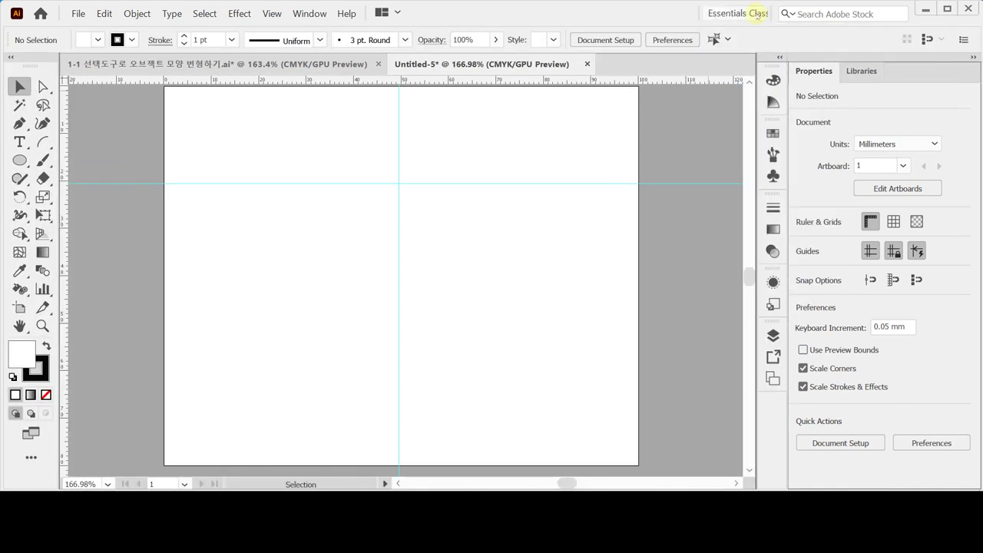
click(756, 14)
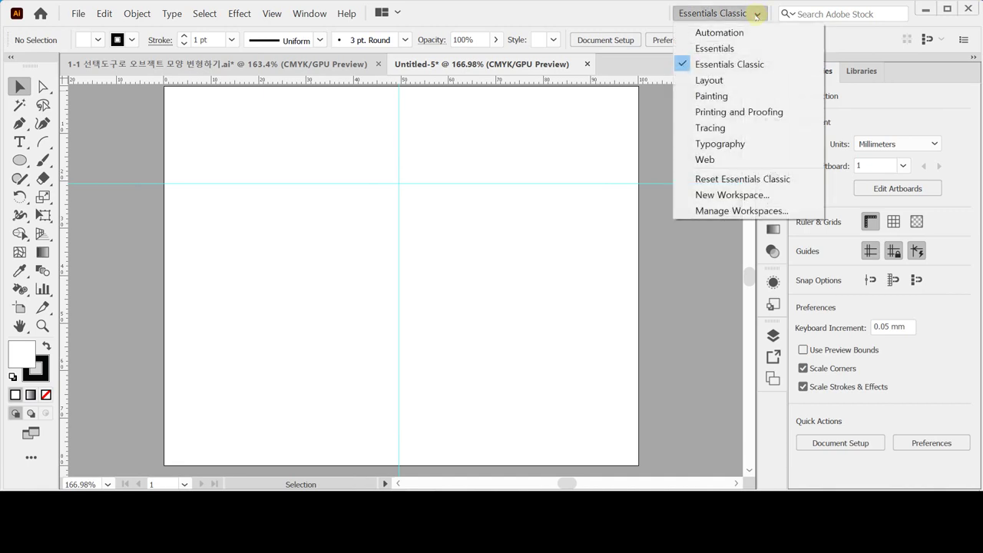
click(750, 47)
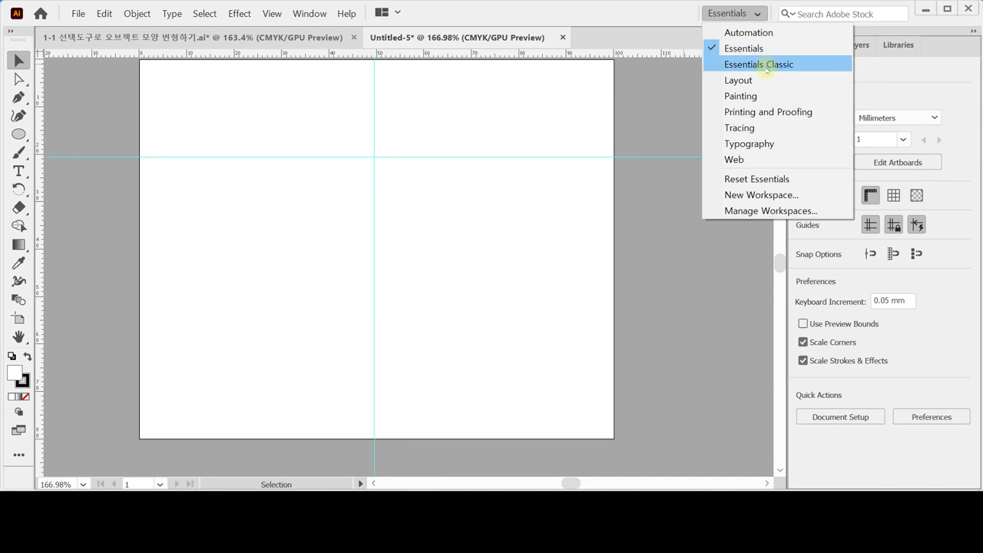
click(761, 65)
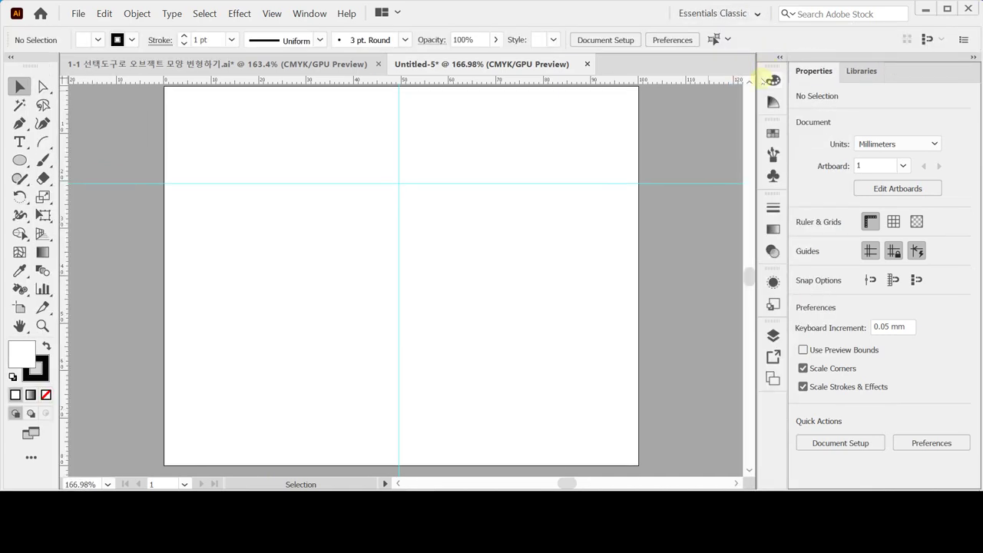
click(758, 14)
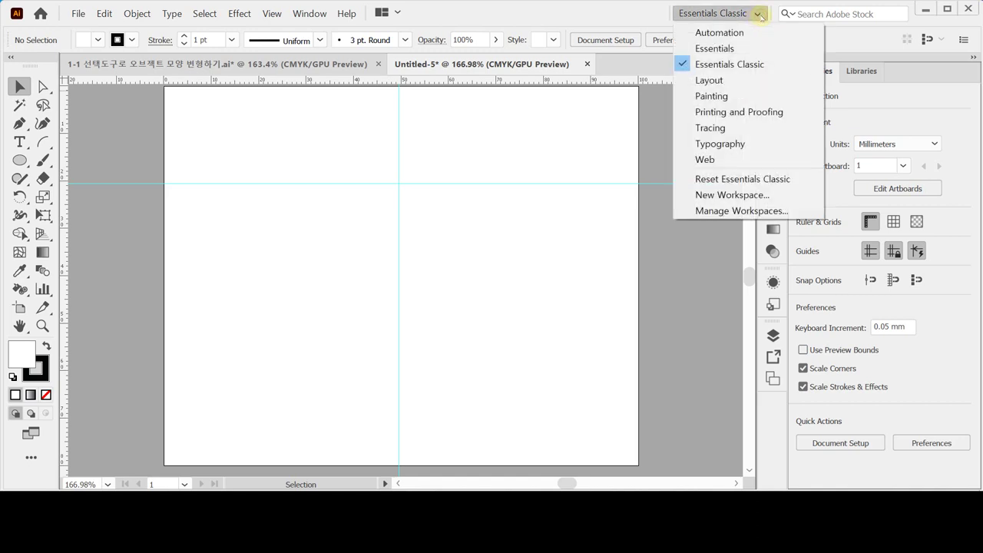
click(759, 15)
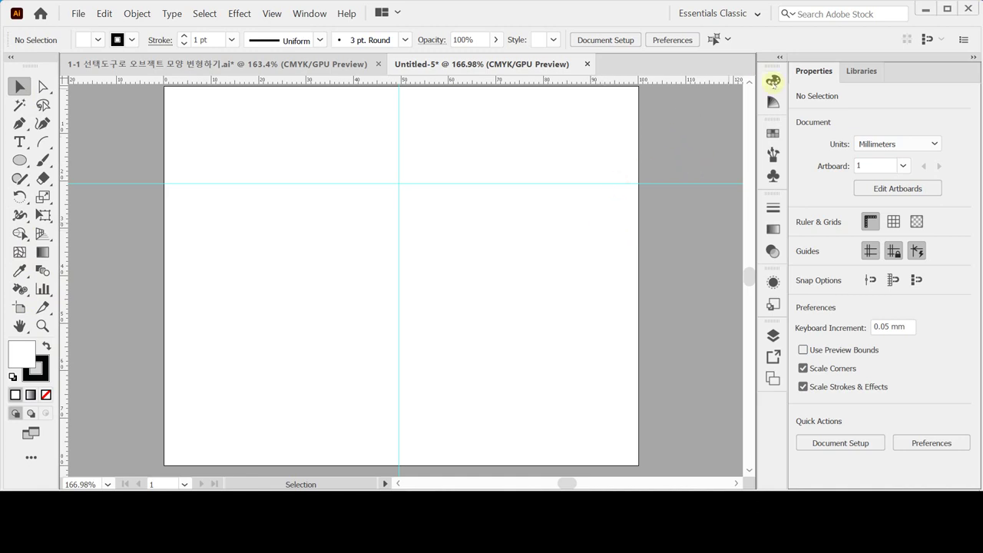
Step: Detach the Color panel and float it expanded over the artboard, and detach and close the Stroke panel
drag(772, 81, 526, 129)
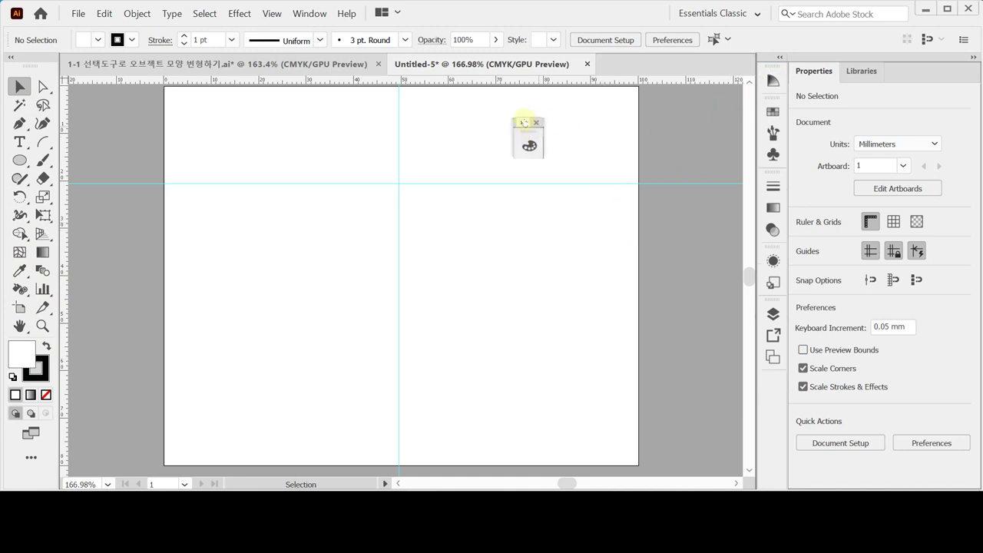
click(524, 123)
double_click(534, 136)
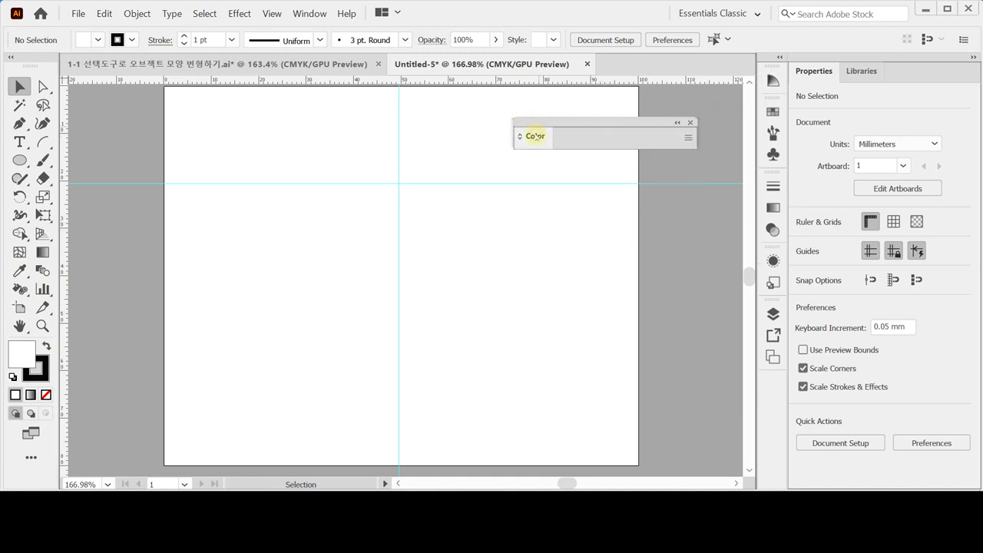
mouse_move(772, 186)
mouse_down()
mouse_move(722, 200)
mouse_move(576, 208)
mouse_move(589, 197)
mouse_up()
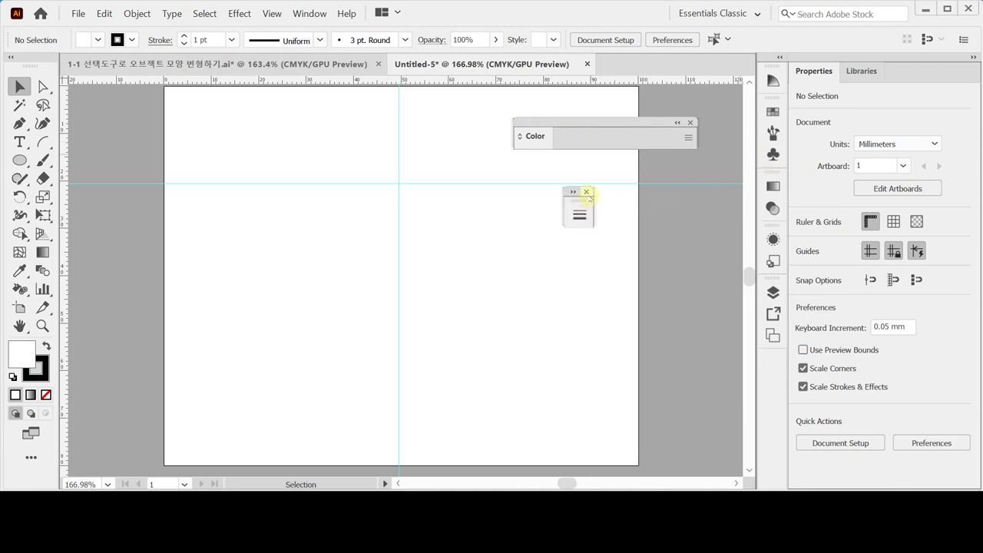
click(586, 192)
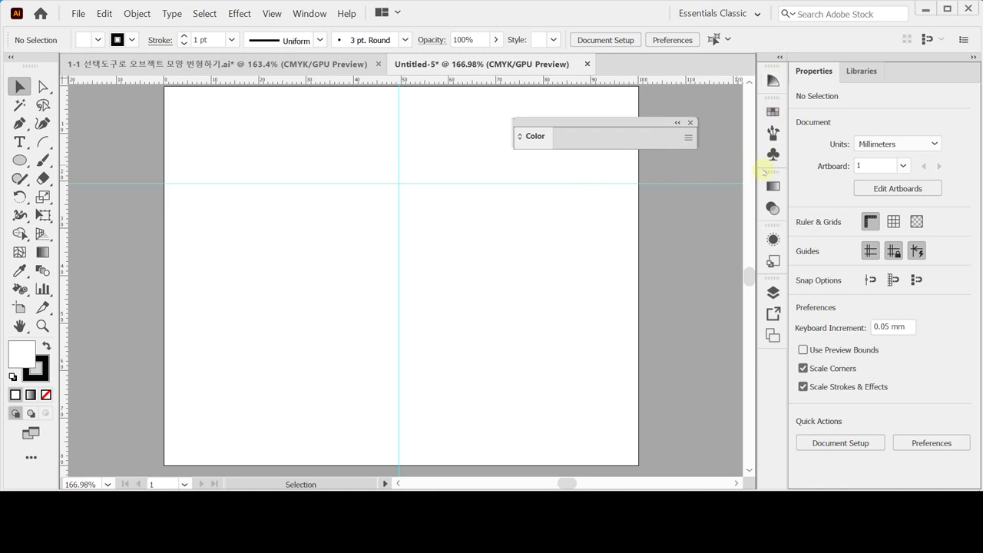
Step: Reset the Essentials Classic workspace to its default panel layout
click(752, 14)
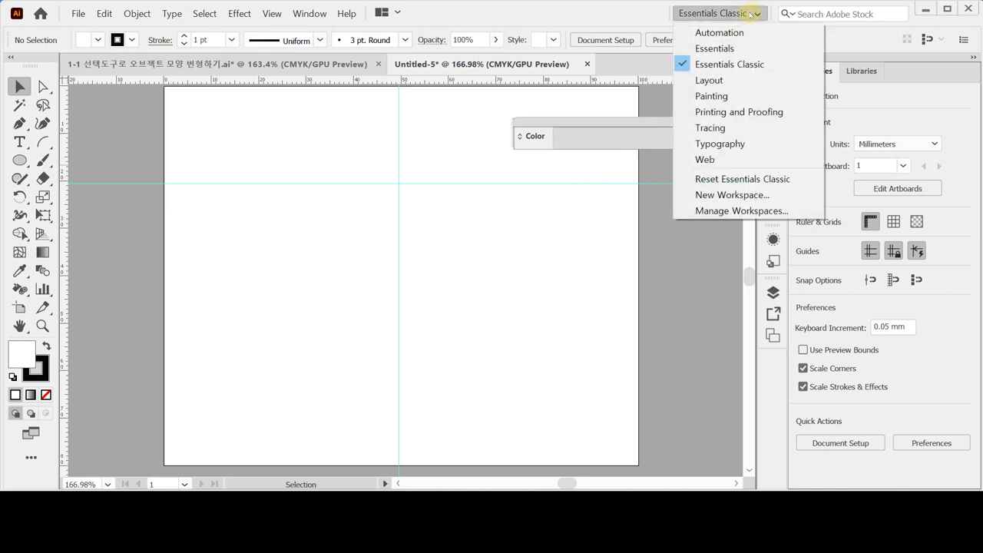
click(791, 181)
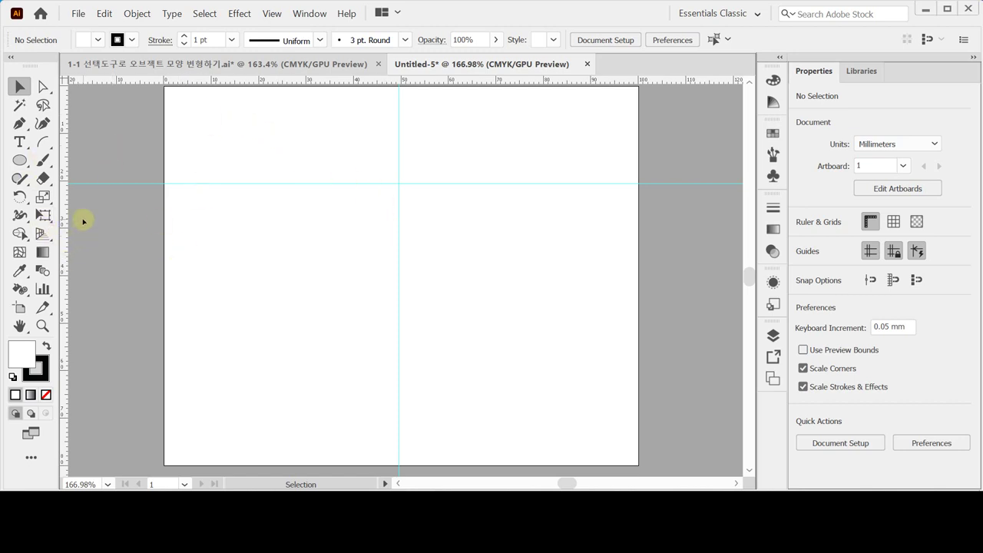
Step: Draw a circle about 24 mm in diameter near the artboard's centre with the Ellipse tool, and undo it
click(20, 160)
click(20, 161)
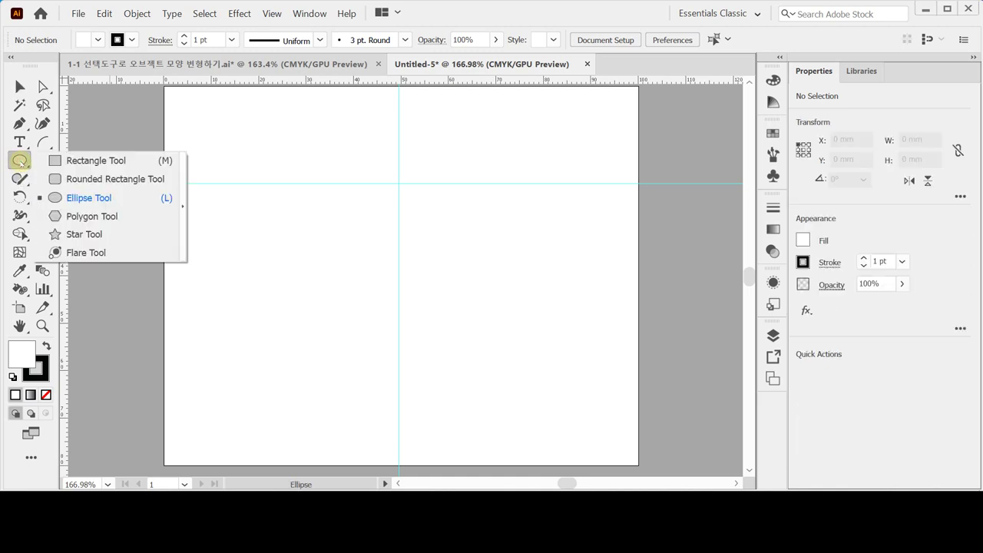
click(67, 198)
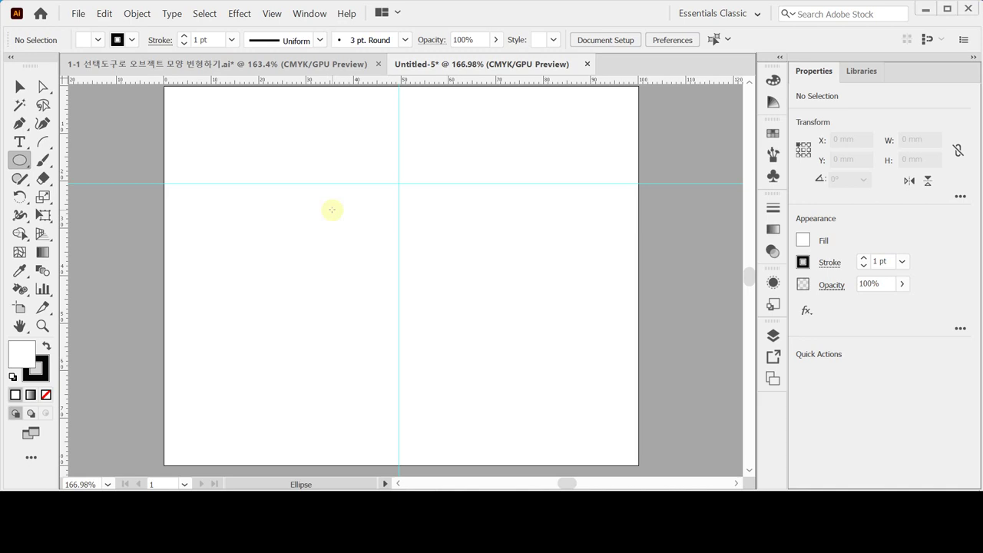
drag(339, 209, 461, 323)
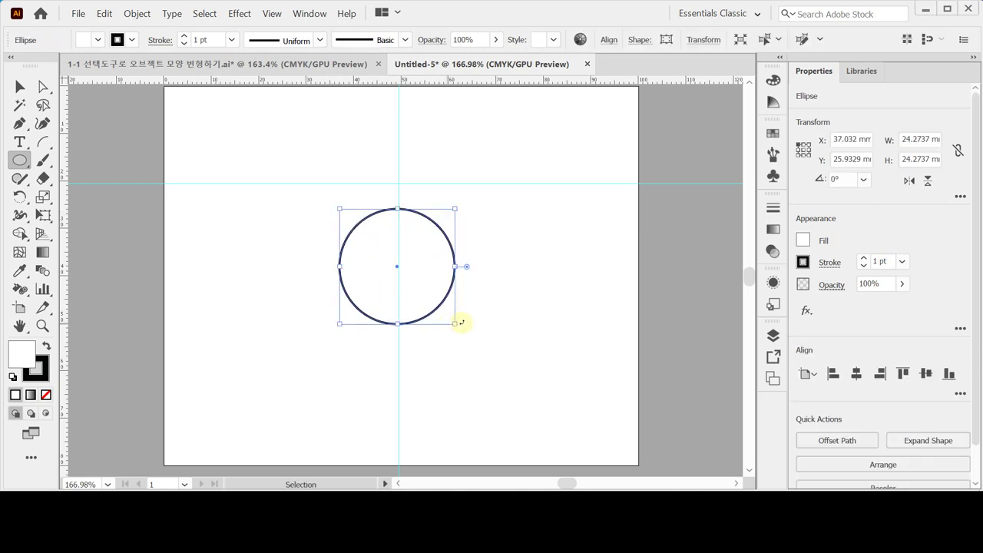
key(ctrl+z)
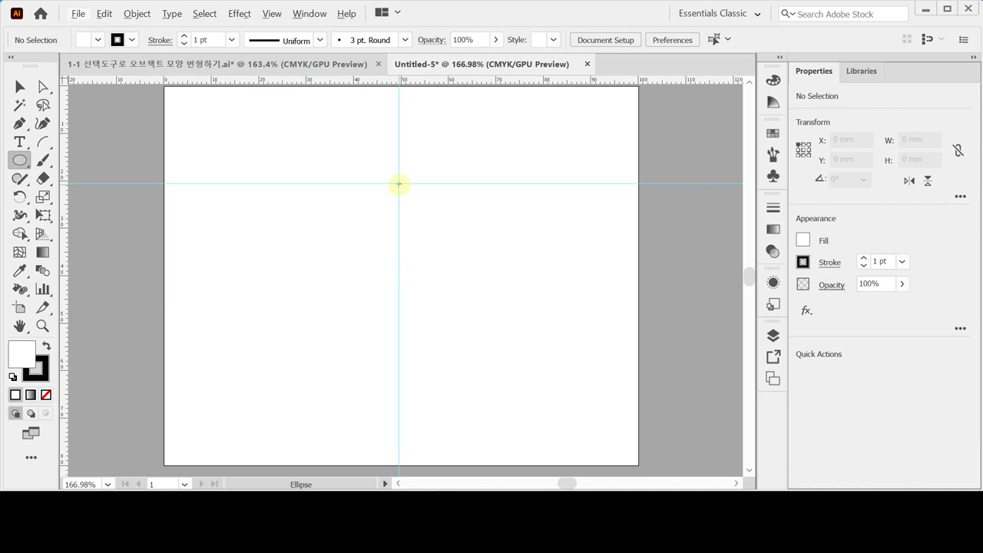
Step: Draw a circle about 39 mm in diameter centred on the intersection of the guides, and delete it
drag(399, 184, 467, 276)
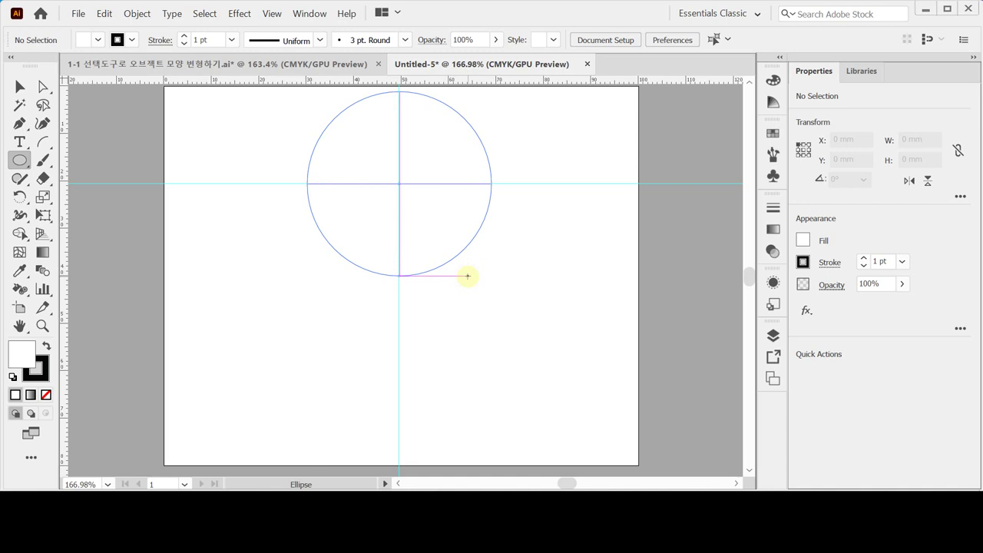
drag(467, 276, 467, 275)
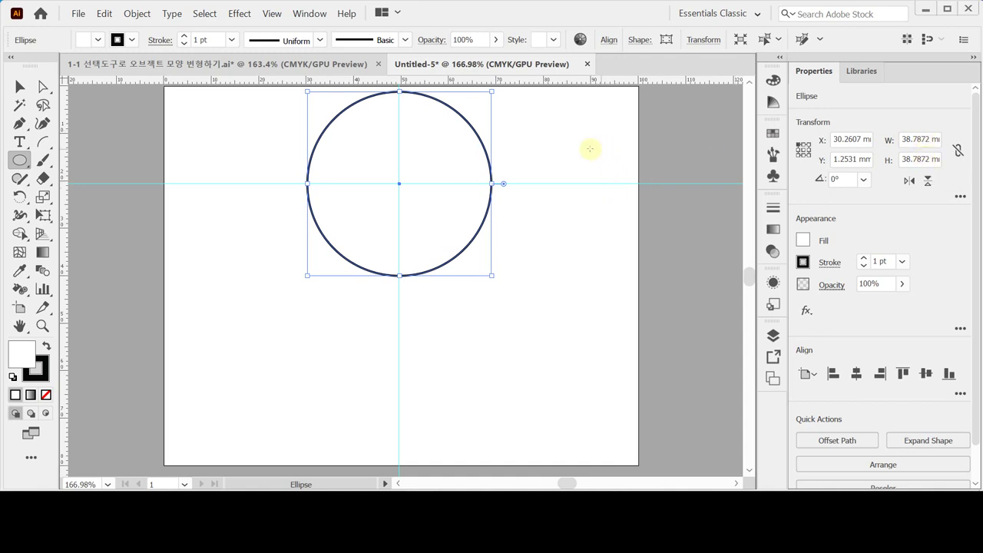
key(Delete)
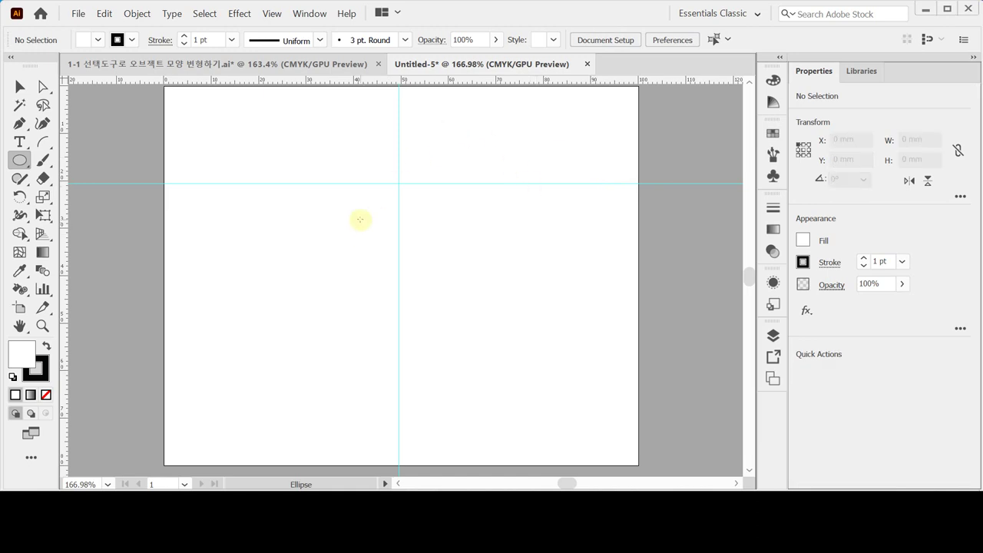
Step: Create a 40 × 40 mm circle by exact size with its bounding-box corner on the vertical guide, and undo it
click(400, 249)
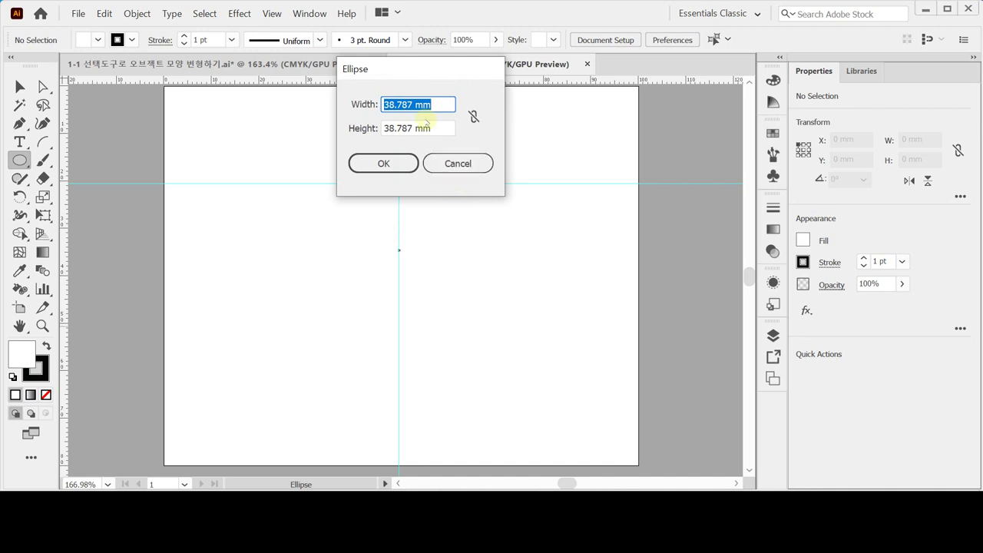
text(40)
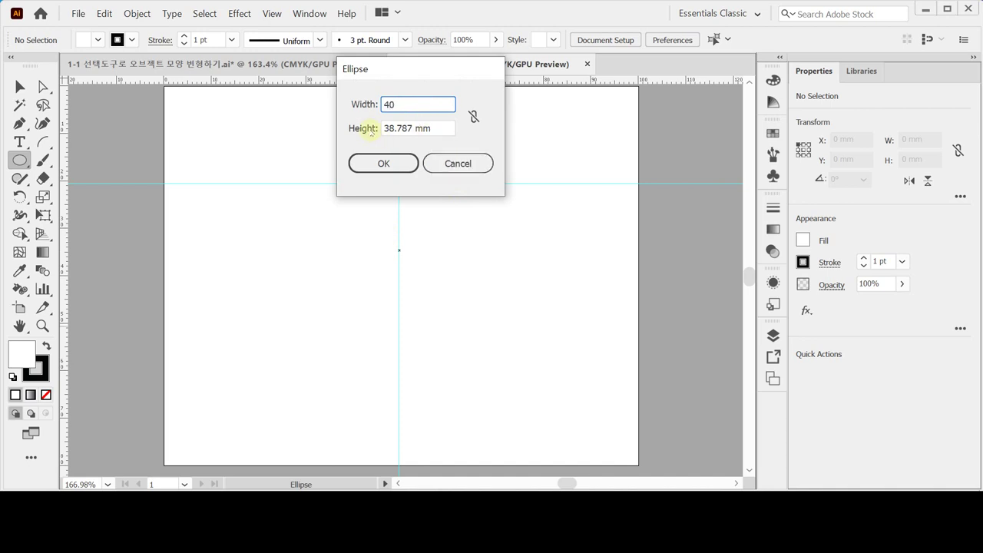
key(Tab)
text(40)
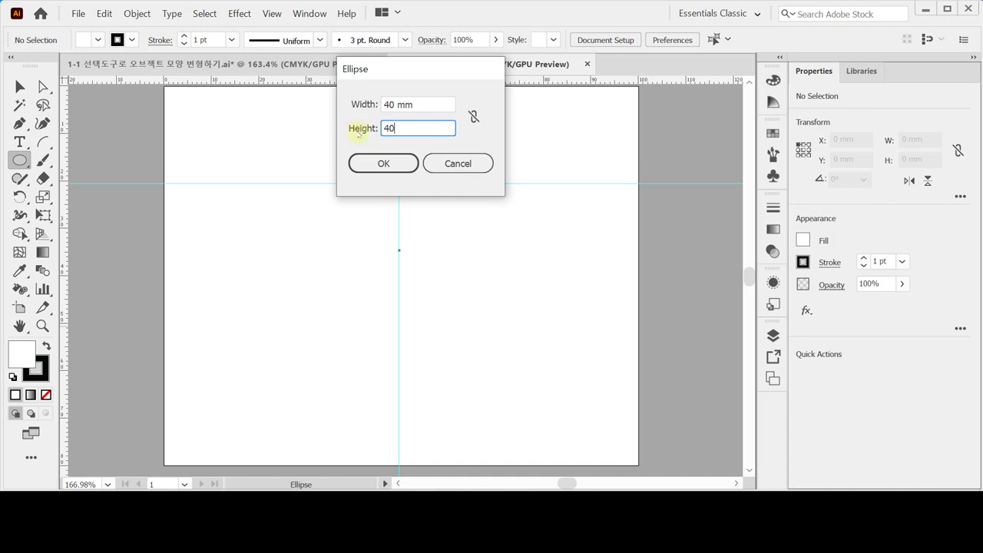
click(378, 162)
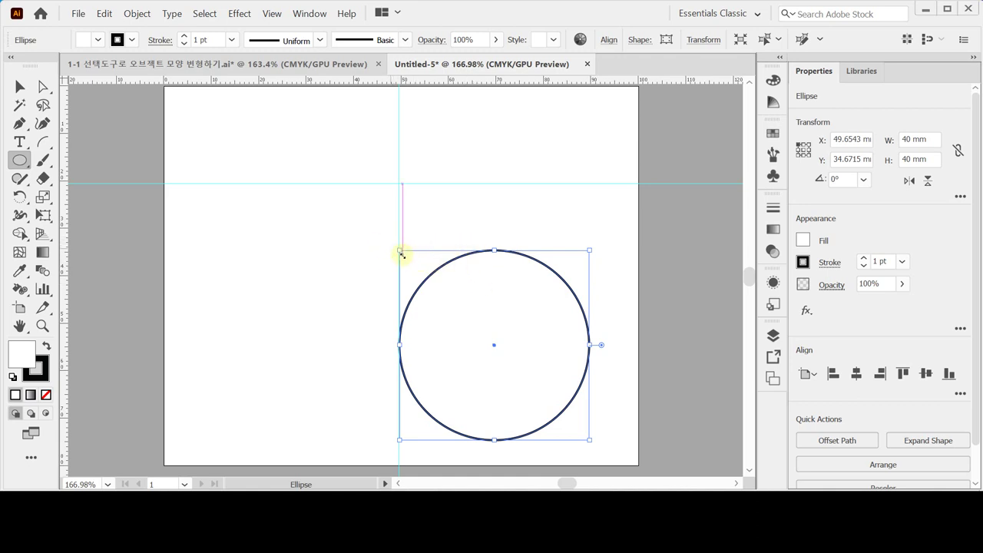
key(ctrl+z)
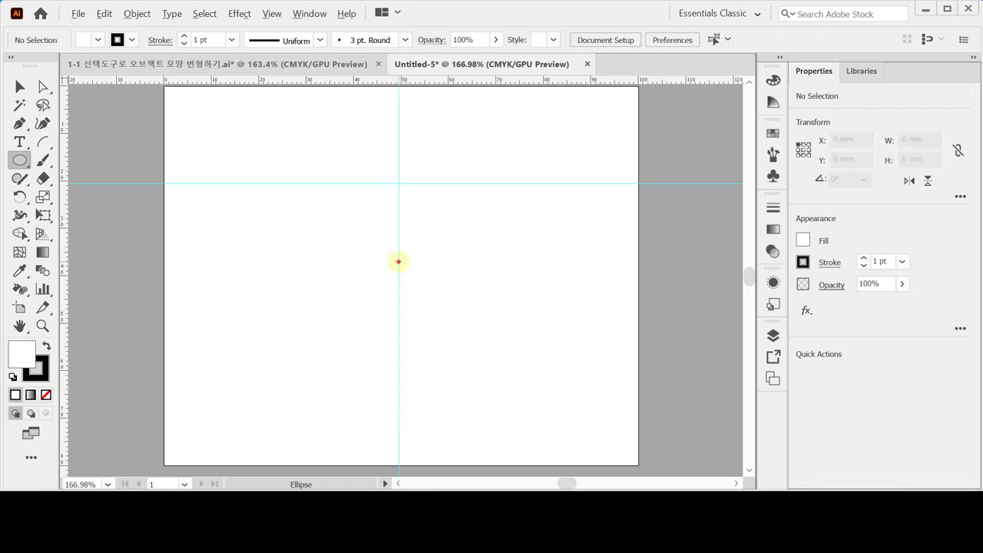
Step: Create a 40 × 40 mm circle centred on the vertical guide, and move it up about 5 mm along the guide
click(399, 262)
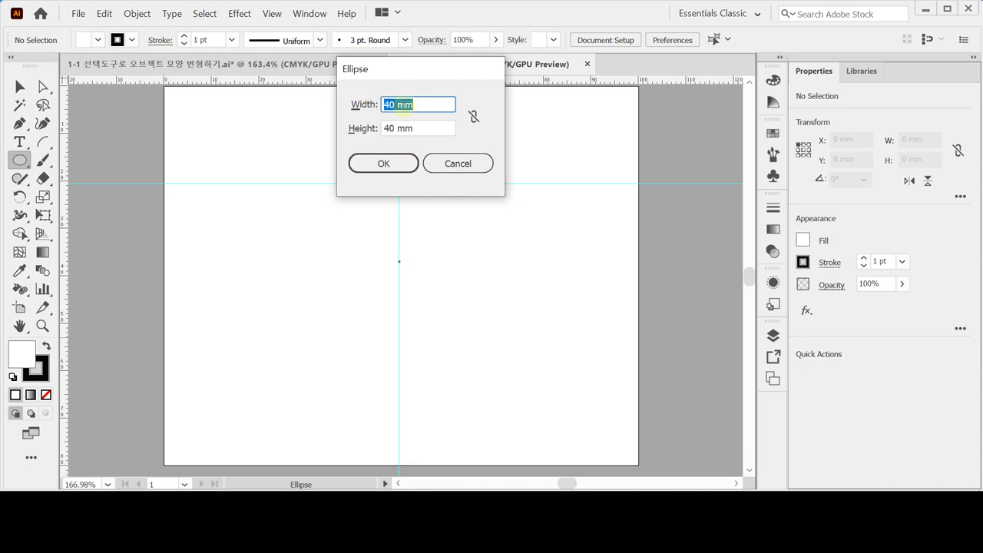
click(393, 162)
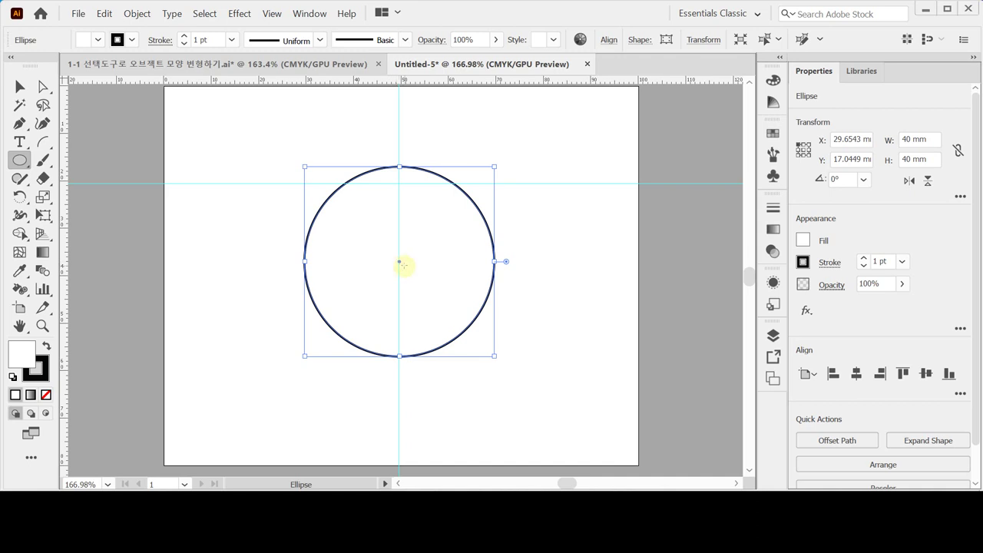
key(ctrl)
drag(488, 295, 492, 272)
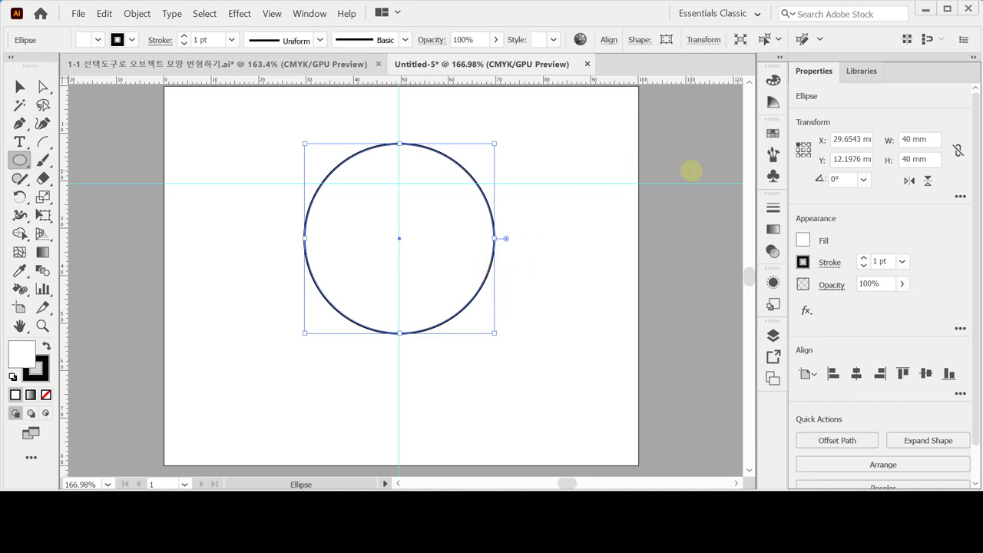
Step: Expand the collapsed panel dock and show the Color panel with its full CMYK sliders
click(773, 80)
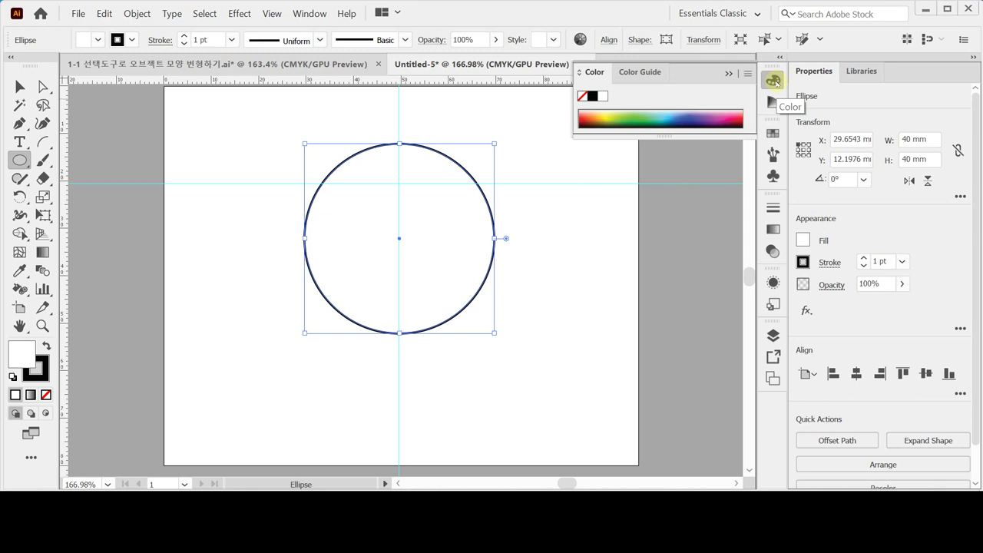
click(773, 80)
mouse_move(774, 79)
mouse_down()
mouse_move(625, 106)
mouse_move(777, 76)
mouse_up()
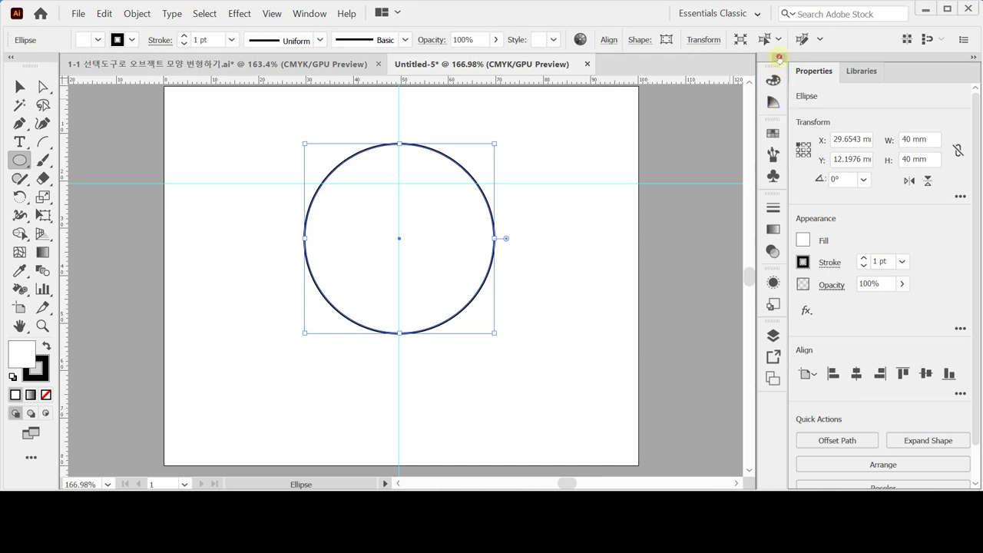
click(778, 58)
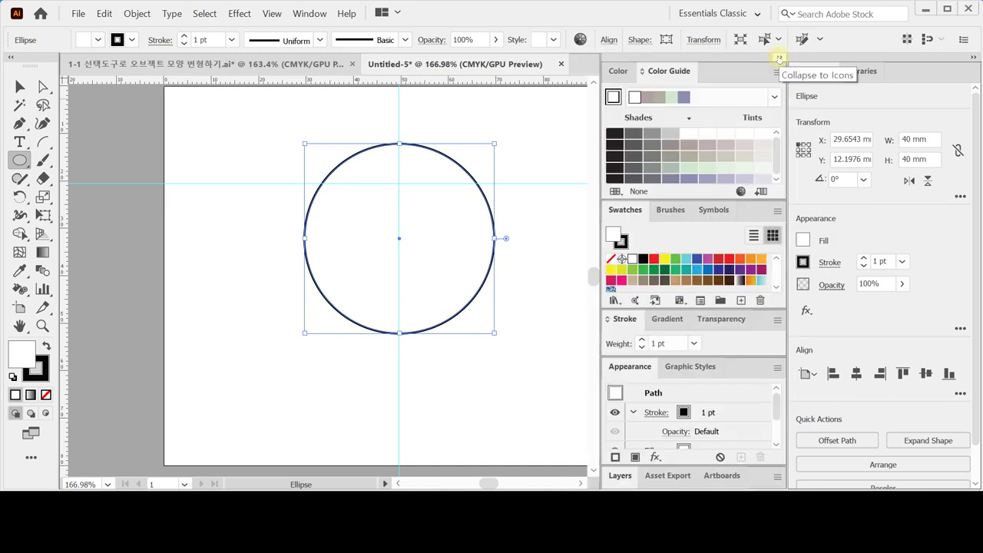
click(621, 71)
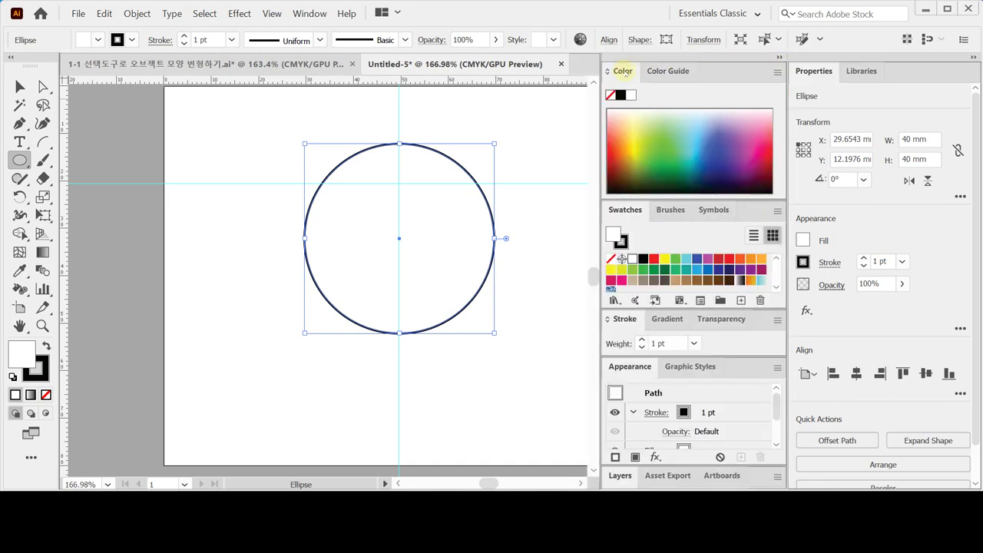
click(623, 72)
click(624, 72)
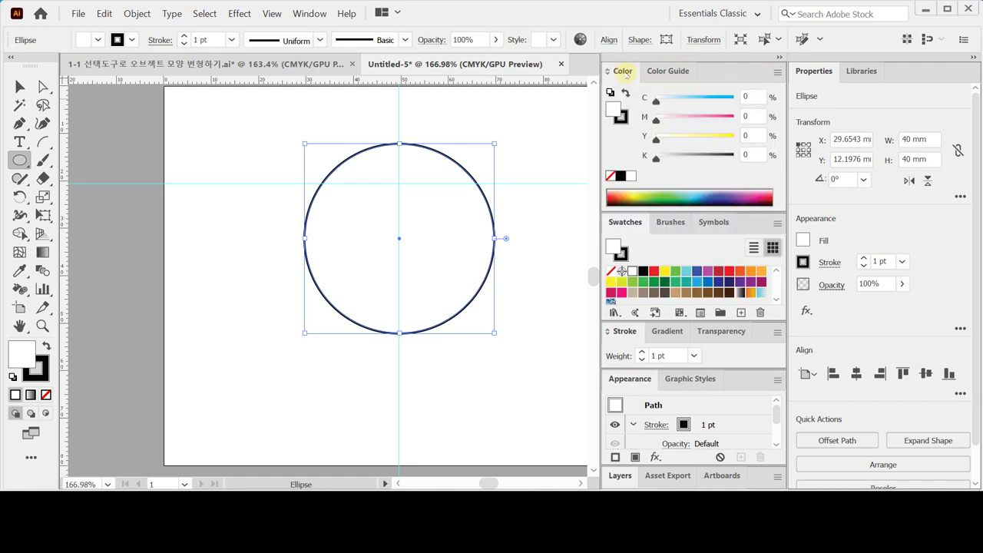
Step: Cycle the Color panel through its compact, collapsed and full views, ending on the CMYK sliders
click(625, 72)
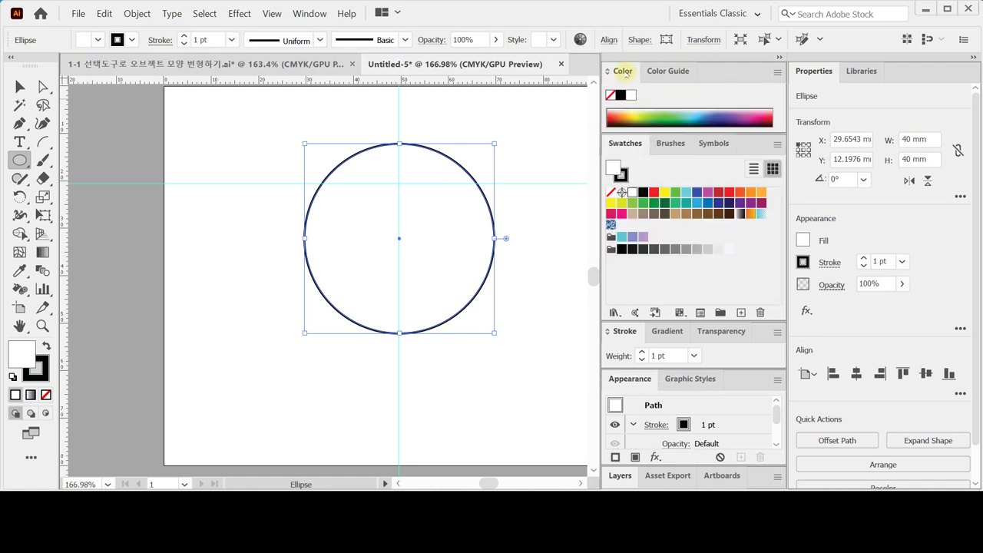
click(623, 71)
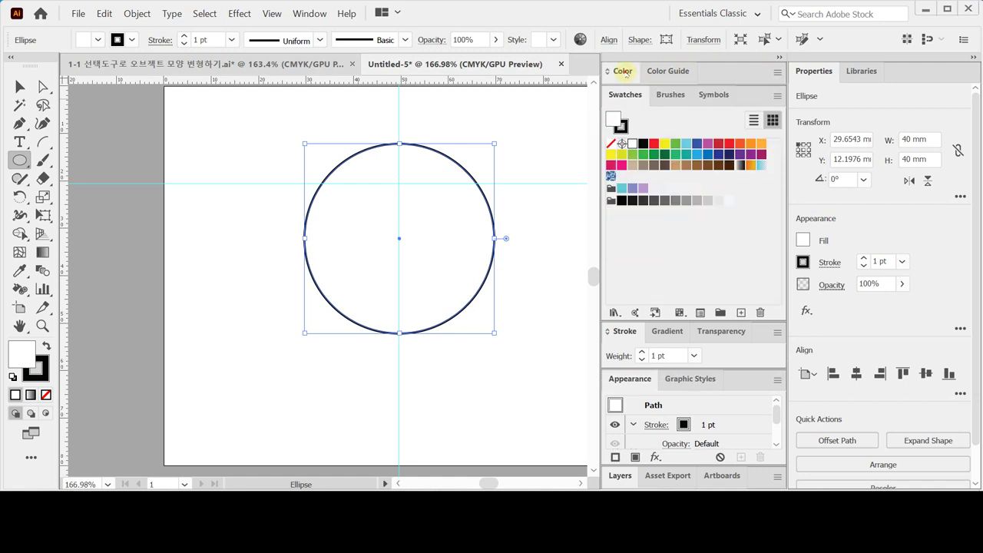
click(624, 72)
click(625, 71)
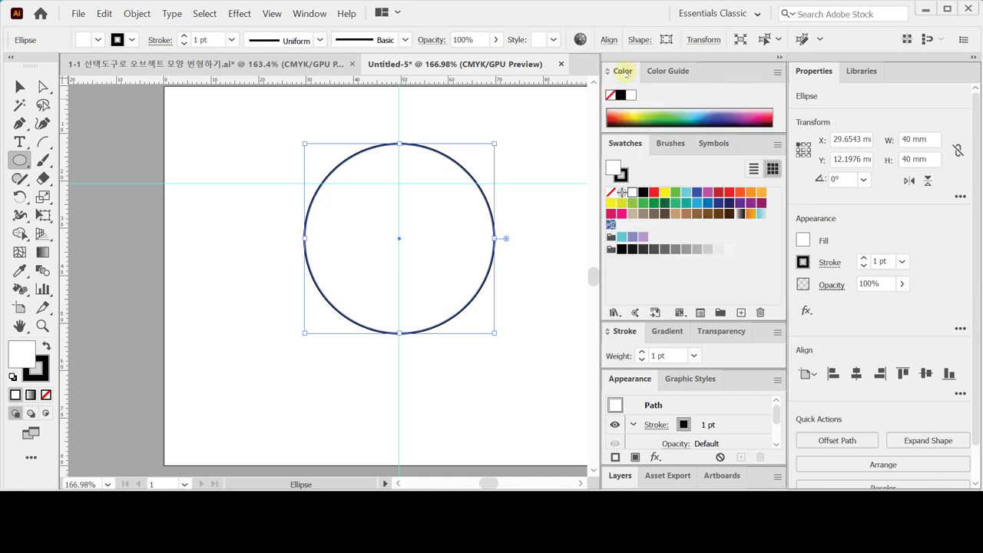
click(624, 71)
click(624, 72)
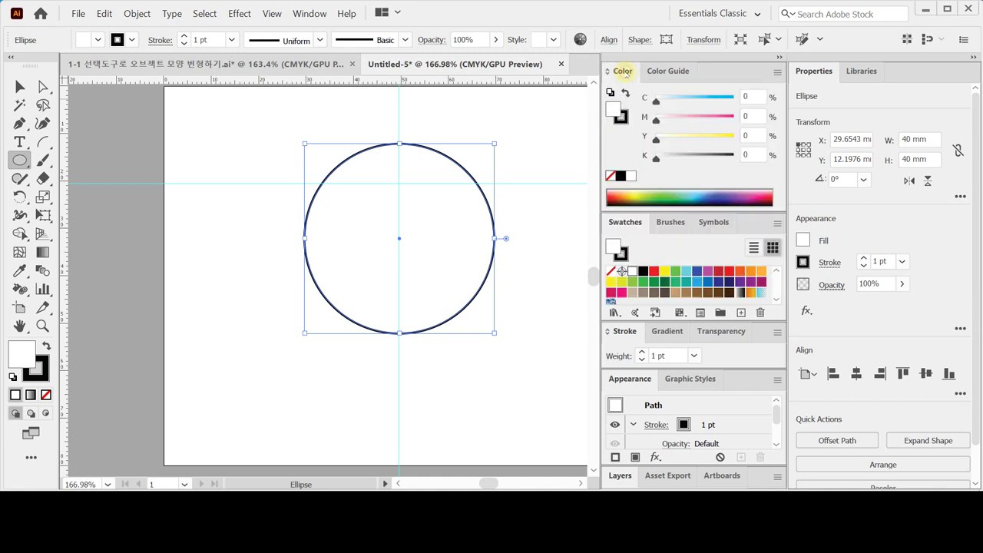
click(624, 71)
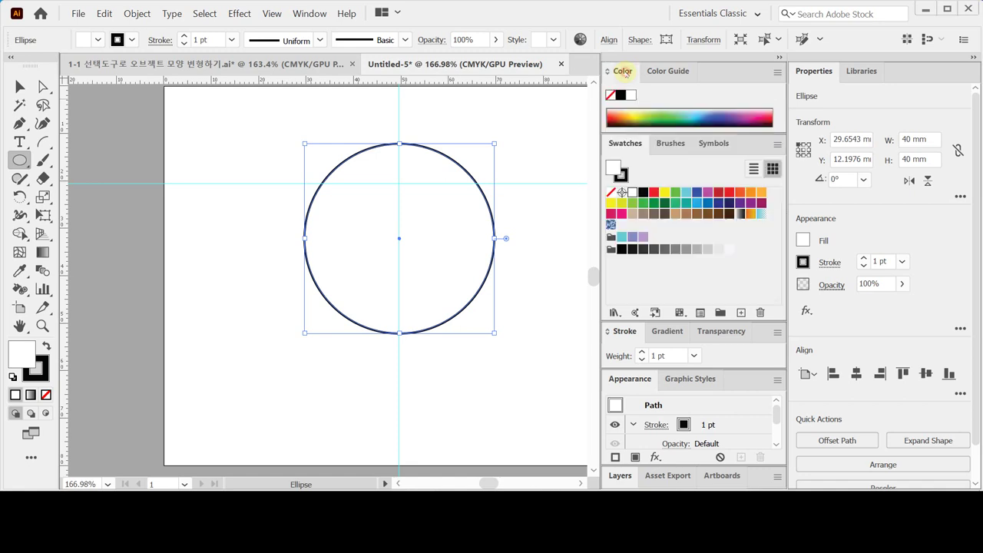
click(624, 72)
click(624, 72)
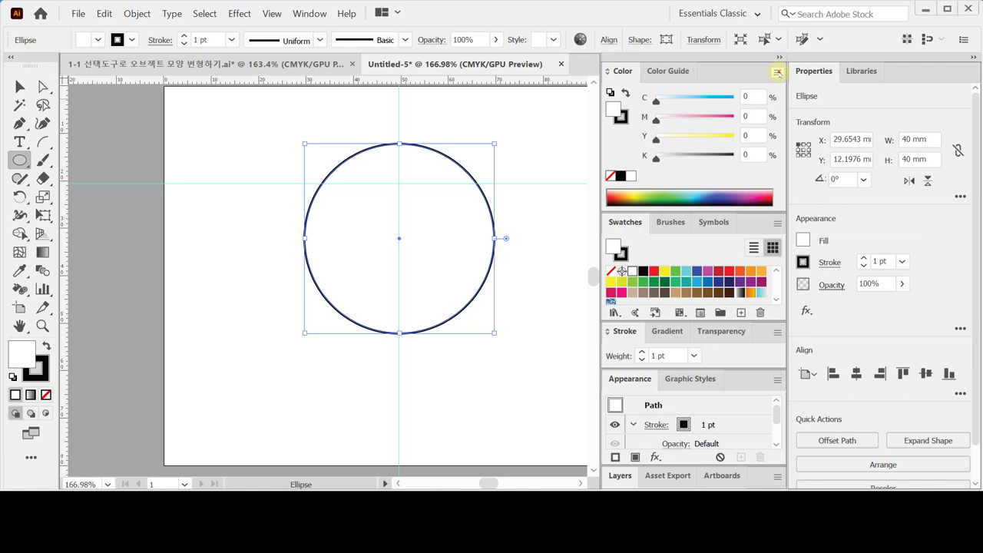
Step: Switch the Color panel's colour model to RGB and back to CMYK
click(778, 73)
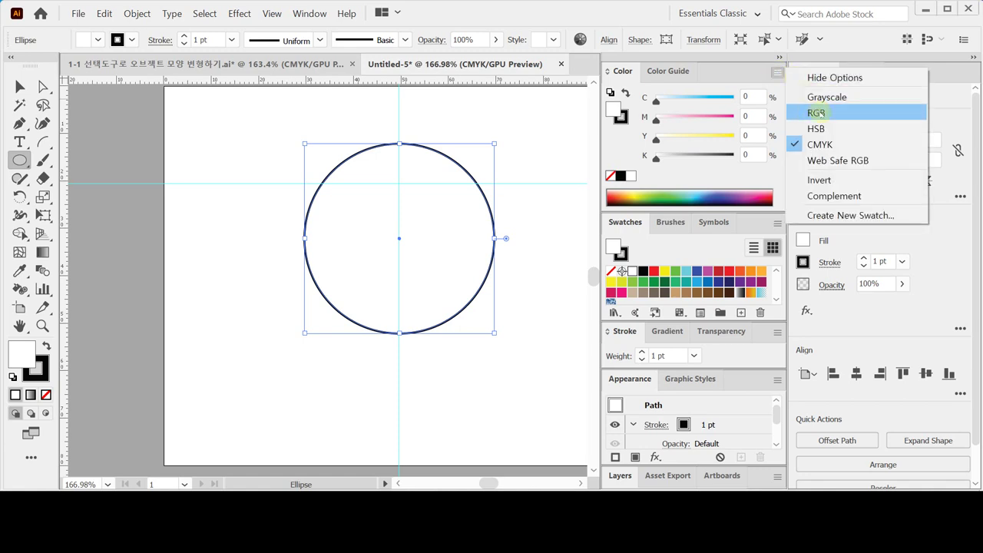
click(815, 113)
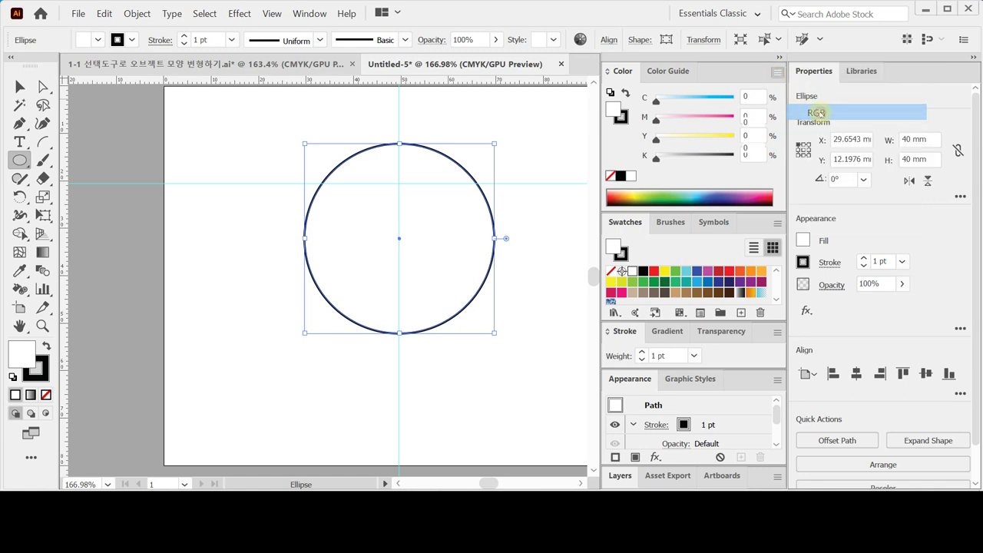
click(778, 72)
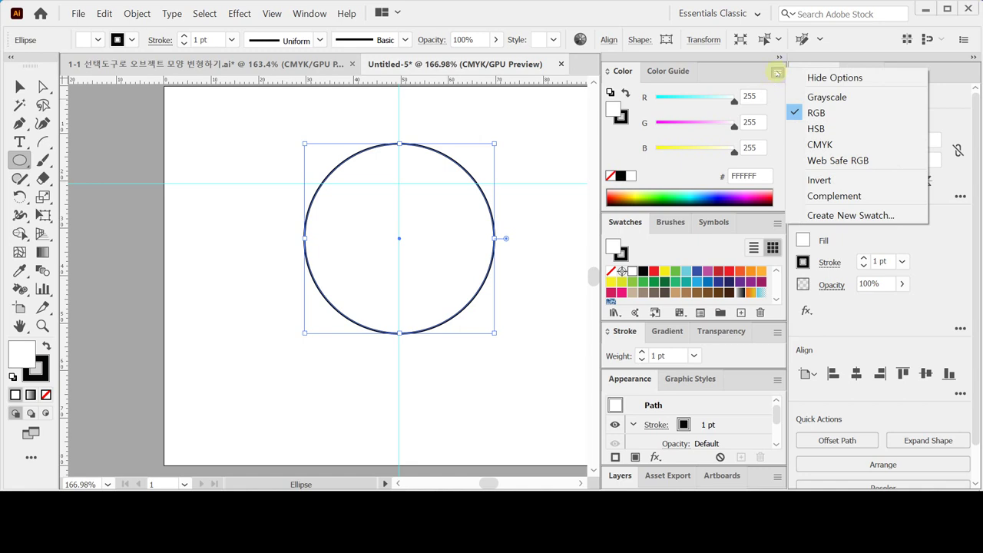
click(825, 145)
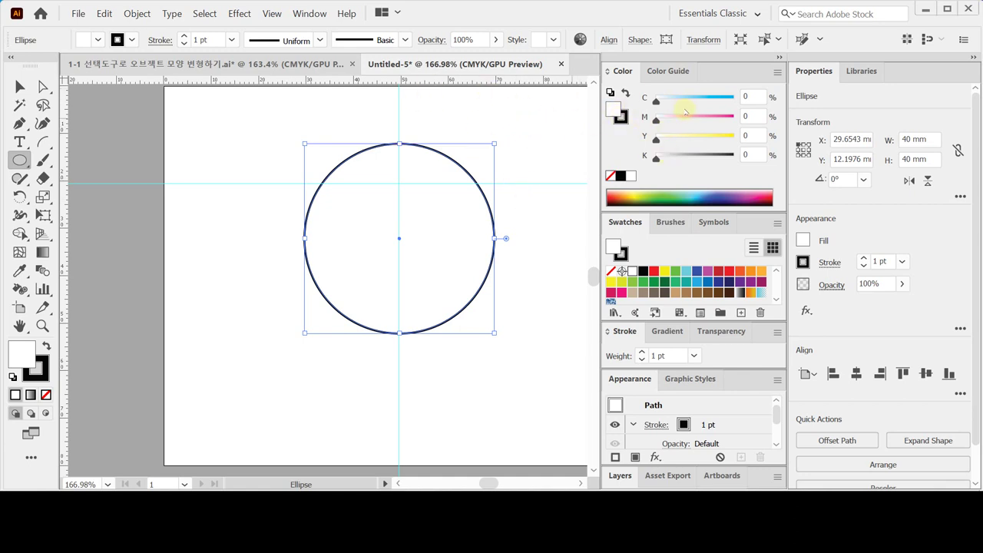
Step: Fill the circle with magenta 30% and yellow 20%, and set its stroke to None
click(747, 116)
text(30)
click(752, 135)
text(20)
key(Return)
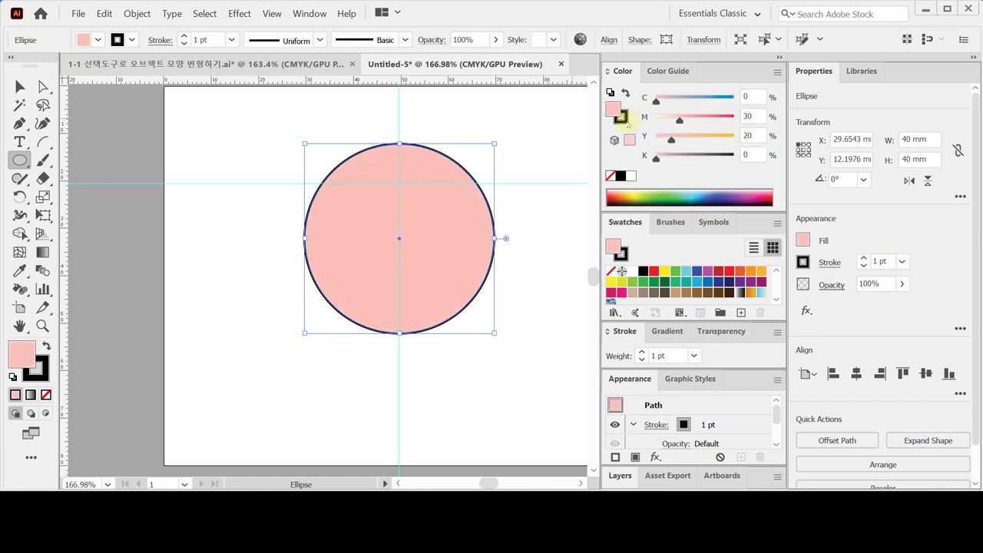
click(624, 119)
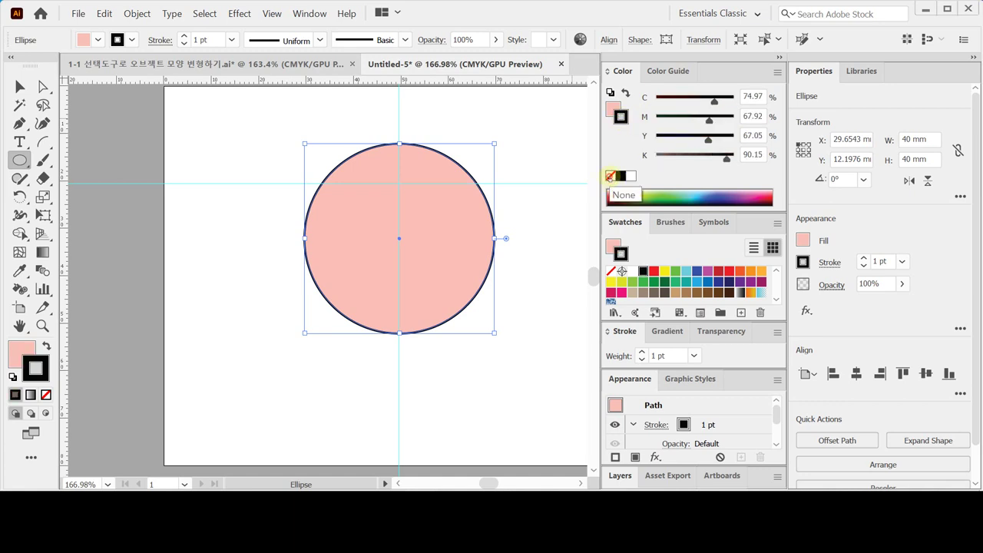
click(609, 177)
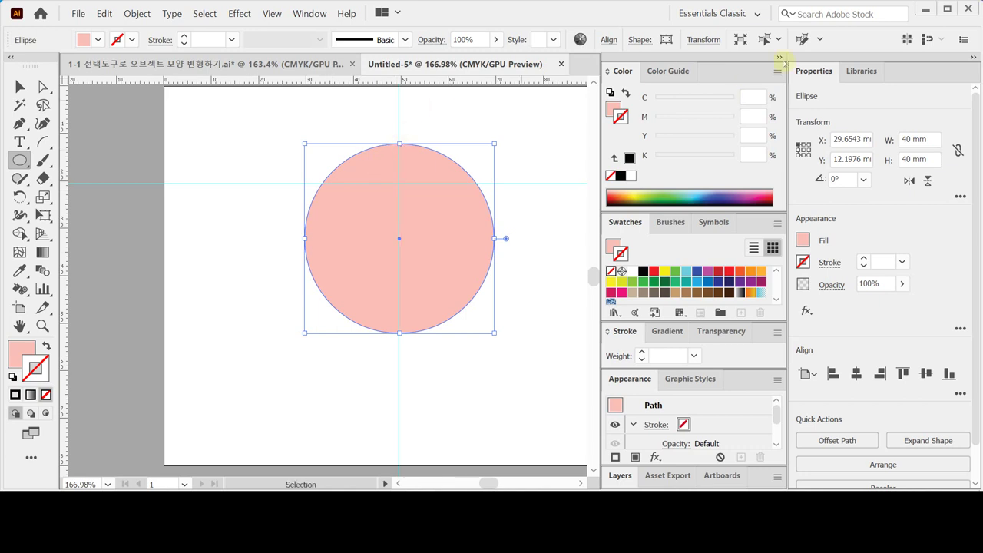
Step: Collapse the Properties and Libraries panels to icons, and select only the circle's top anchor point with the Direct Selection tool
click(972, 58)
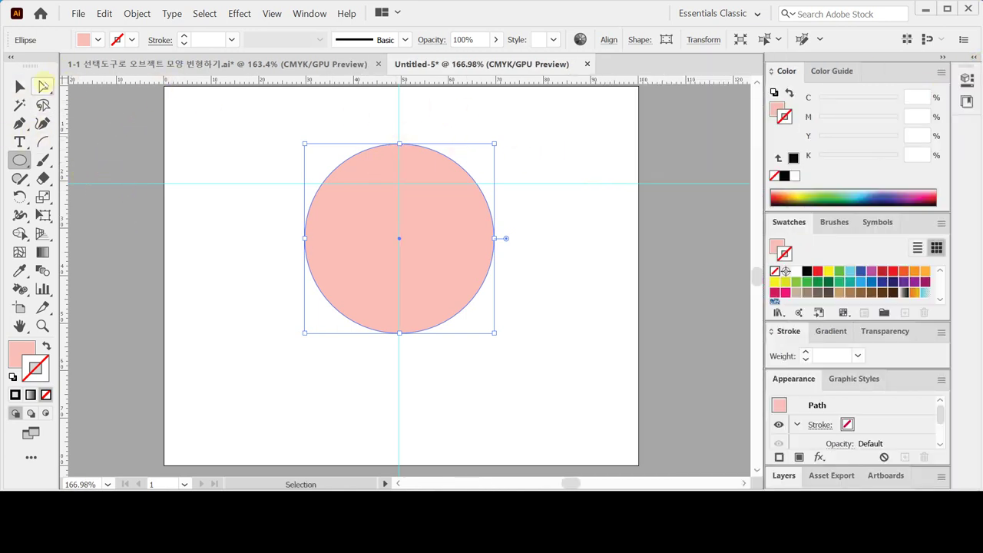
click(44, 85)
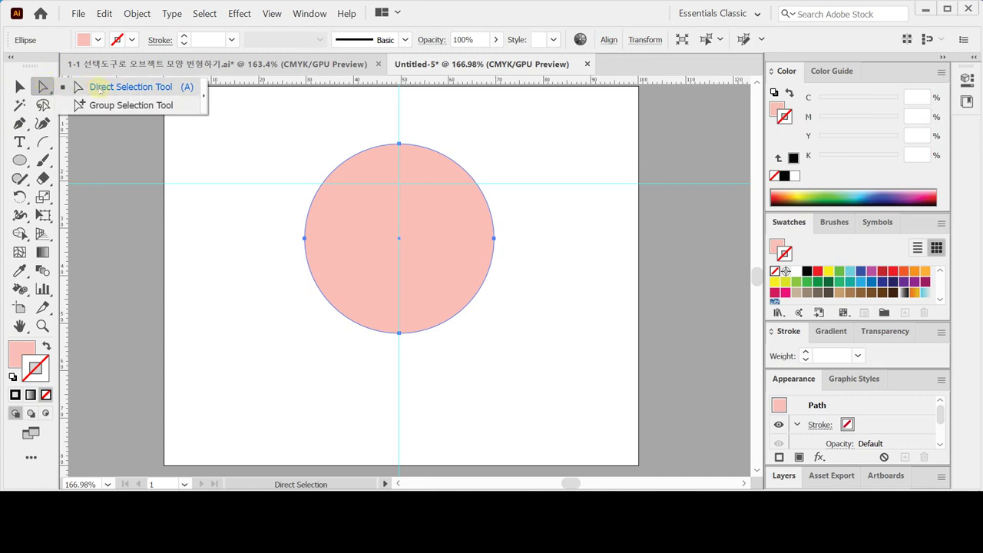
click(99, 90)
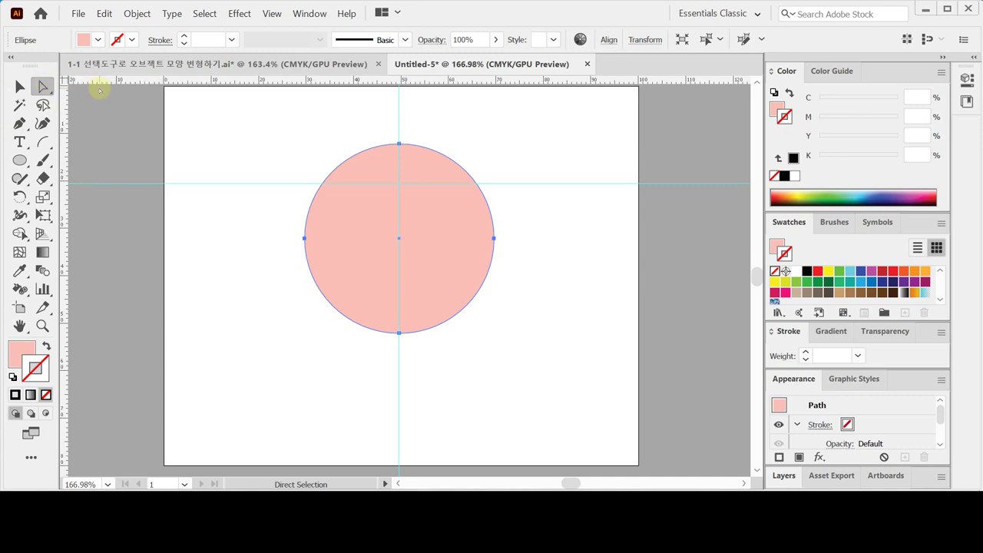
drag(382, 122, 416, 159)
drag(361, 117, 427, 166)
click(400, 144)
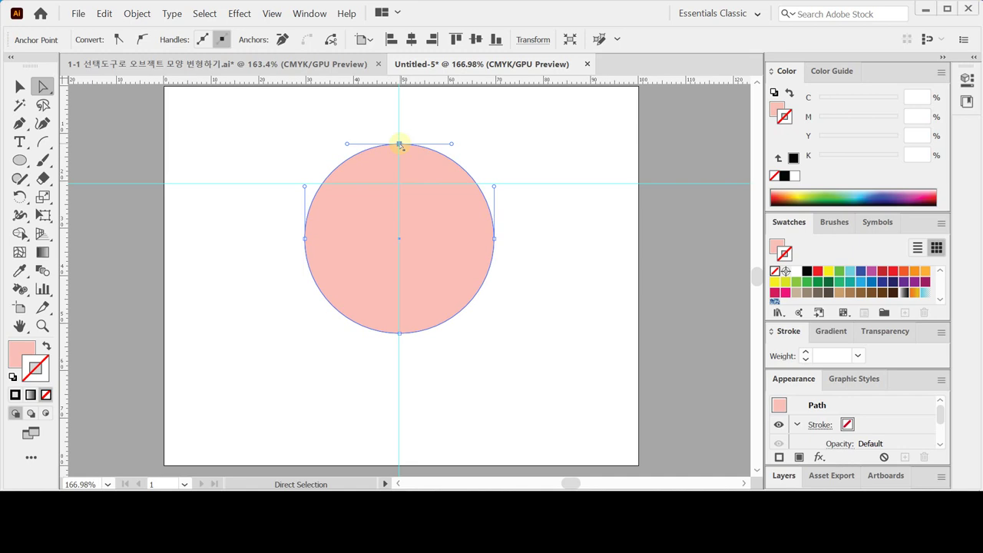
Step: Move the circle's top anchor point straight down to just below the horizontal guide, and undo the move
drag(399, 144, 400, 185)
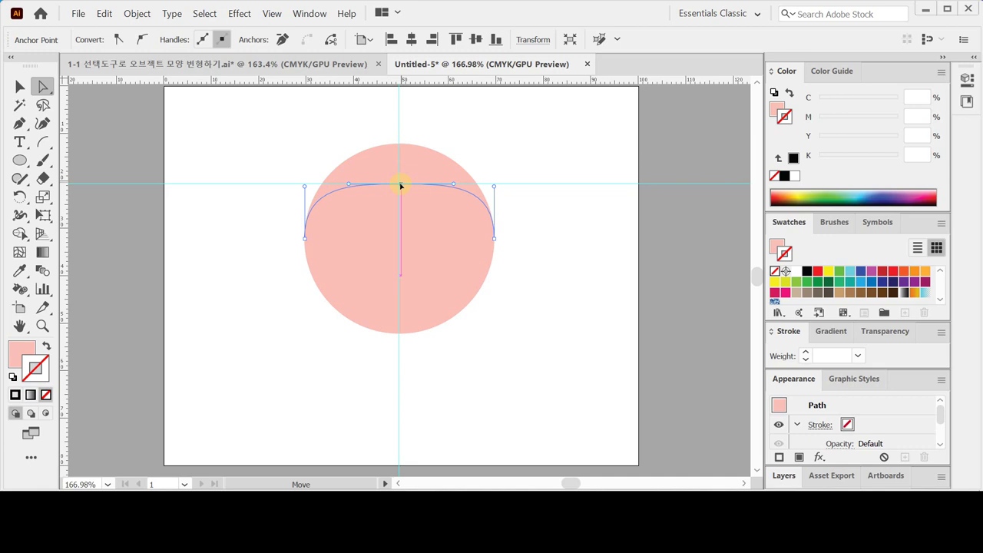
drag(400, 185, 400, 215)
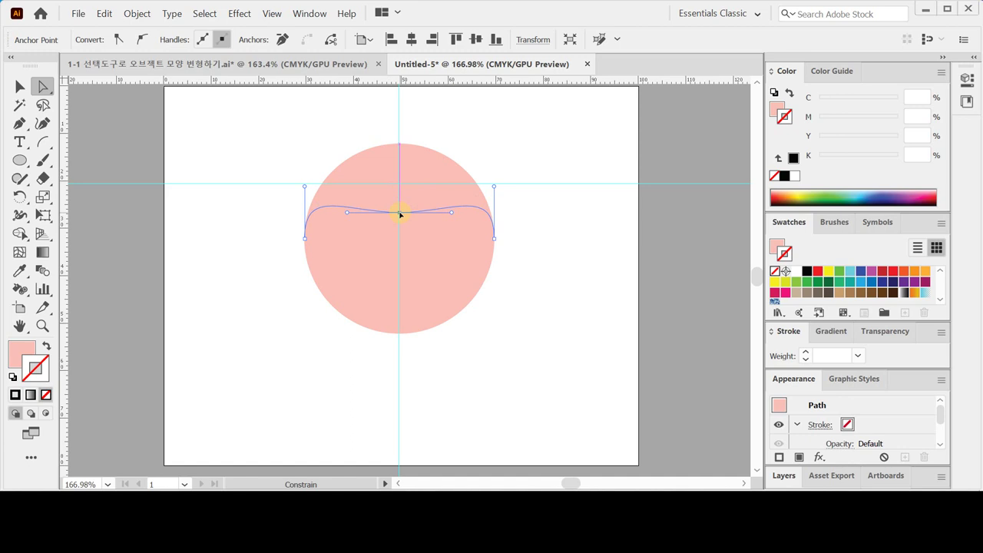
drag(400, 215, 399, 207)
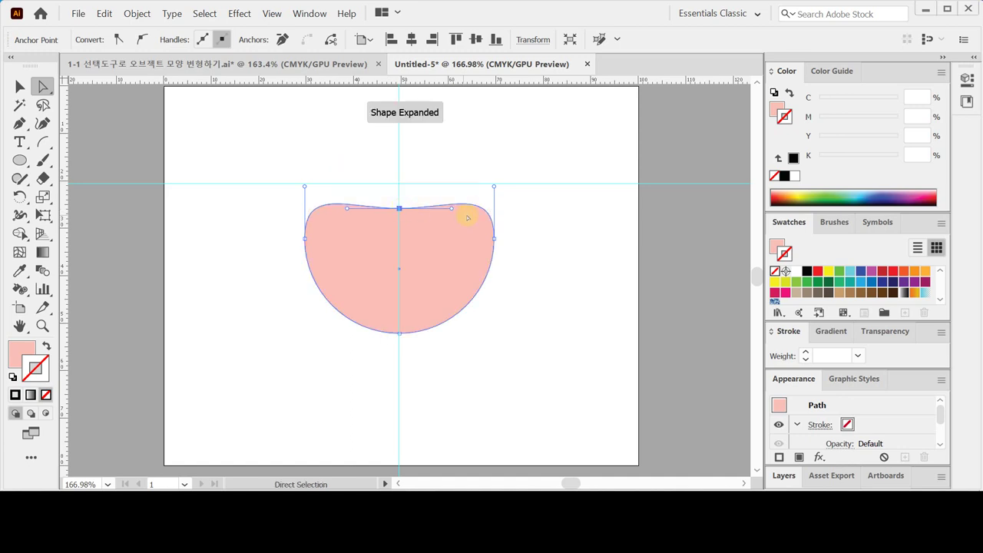
key(ctrl+z)
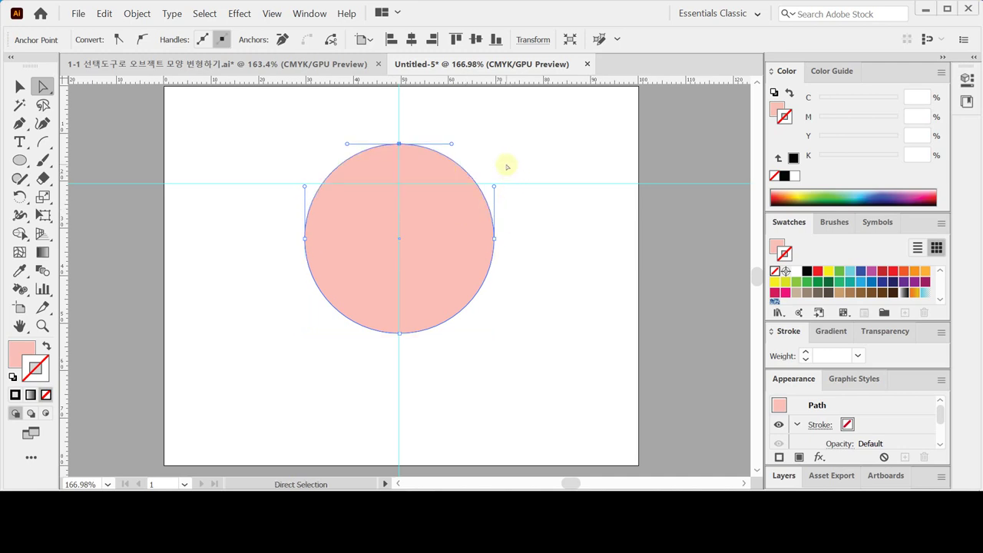
Step: Nudge the circle's top anchor point straight down to about 4 mm below the horizontal guide so the top edge dips slightly, and deselect it
key(Down)
key(Down)
key(Down)
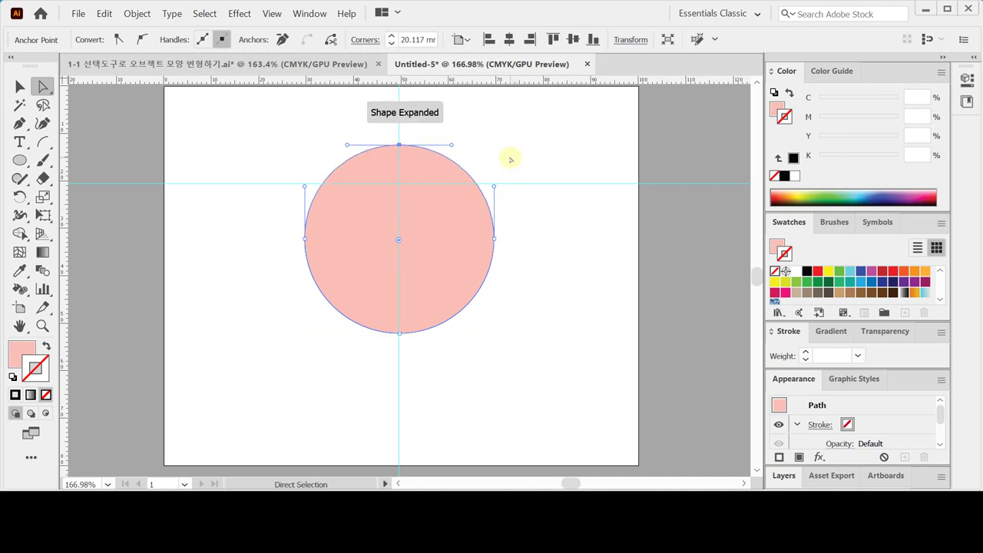
key(Down)
key(Down)
key(Down)
key(Down)
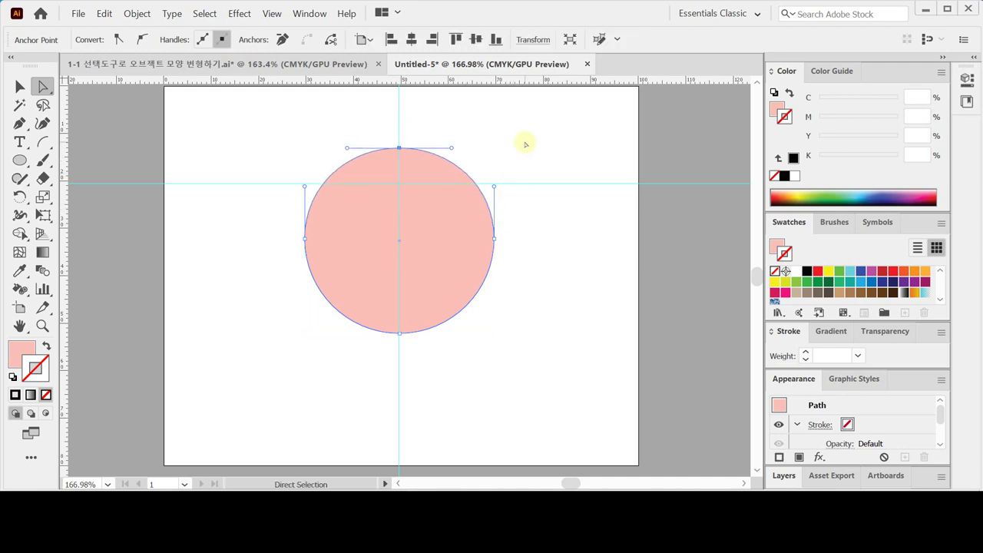
key(Down)
key(Down)
key(Down)
key(Down)
key(Down)
key(Down)
key(Down)
key(Down)
key(Down)
key(Down)
key(Down)
key(Down)
key(Down)
key(Down)
key(Down)
key(Down)
key(Down)
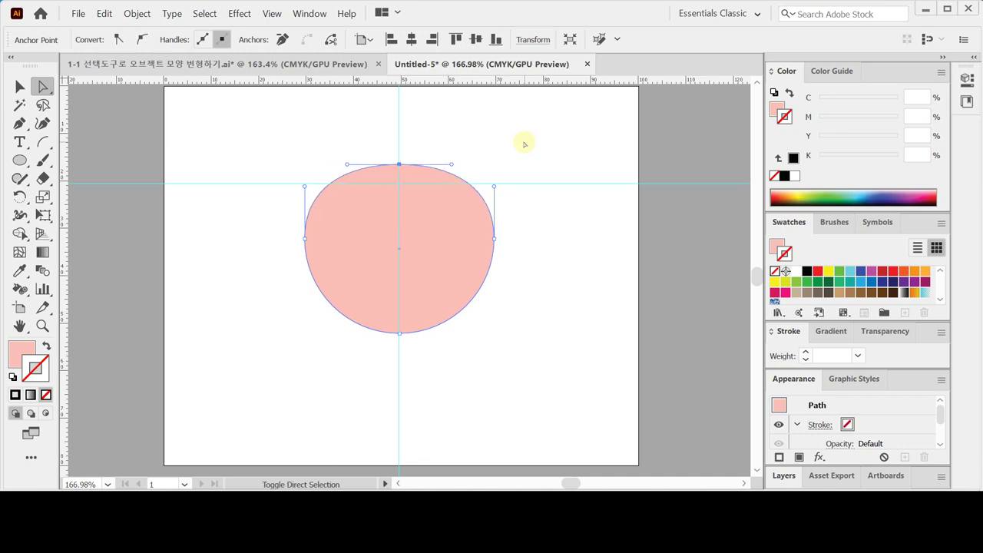
key(Down)
key(Down)
key(Down)
key(Down)
key(Down)
key(Down)
key(Down)
key(Down)
key(Down)
key(Down)
key(Down)
key(Down)
key(Down)
key(Down)
key(Down)
key(Down)
key(Down)
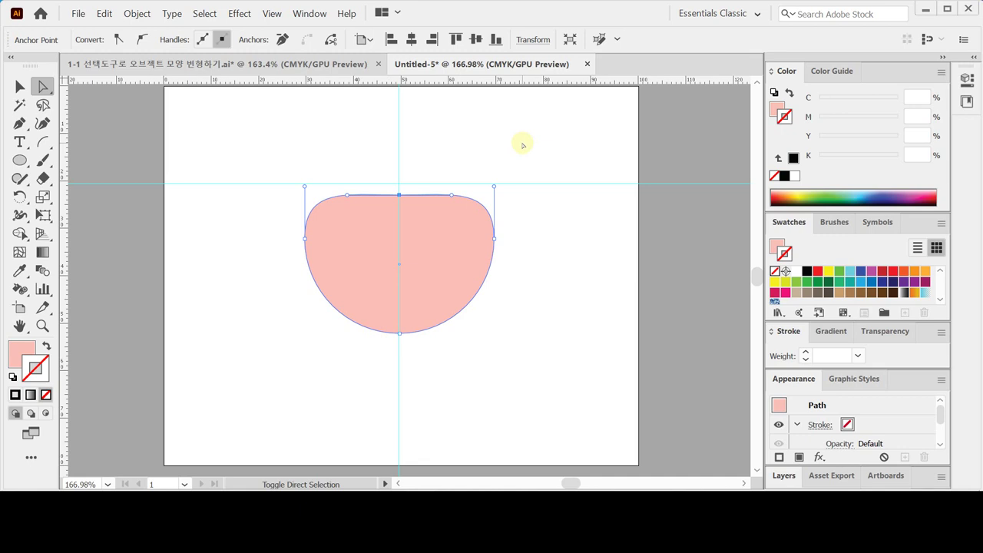
key(Down)
key(Down)
key(Down)
key(Down)
key(Down)
key(Down)
click(517, 142)
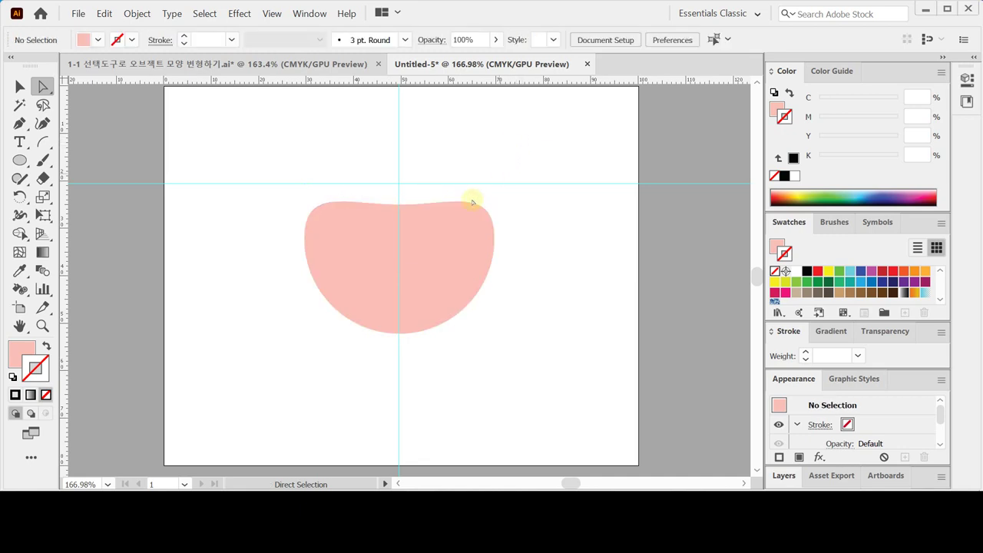
Step: Select the dipped top anchor point, swing its right direction handle down and up, and bring the handle back to horizontal
click(398, 205)
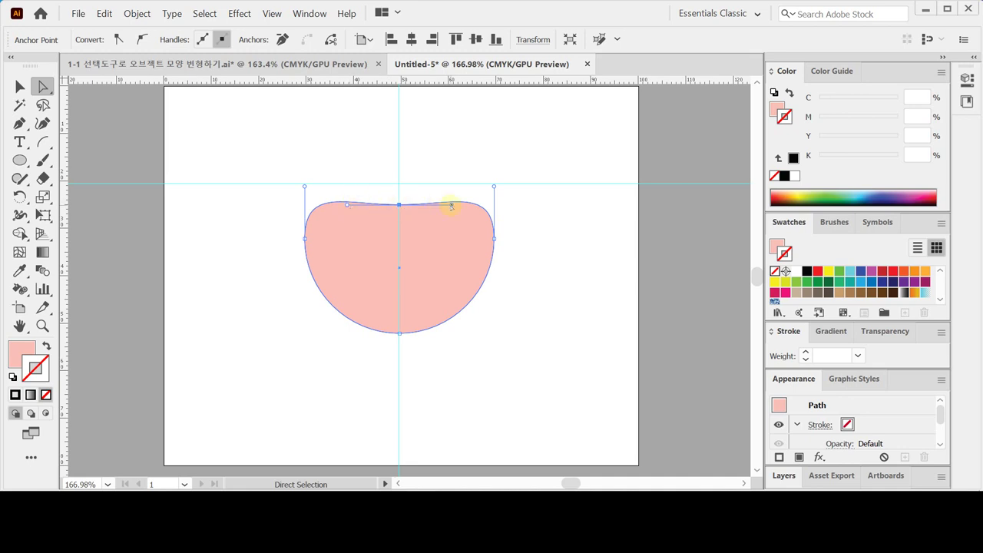
drag(450, 204, 440, 255)
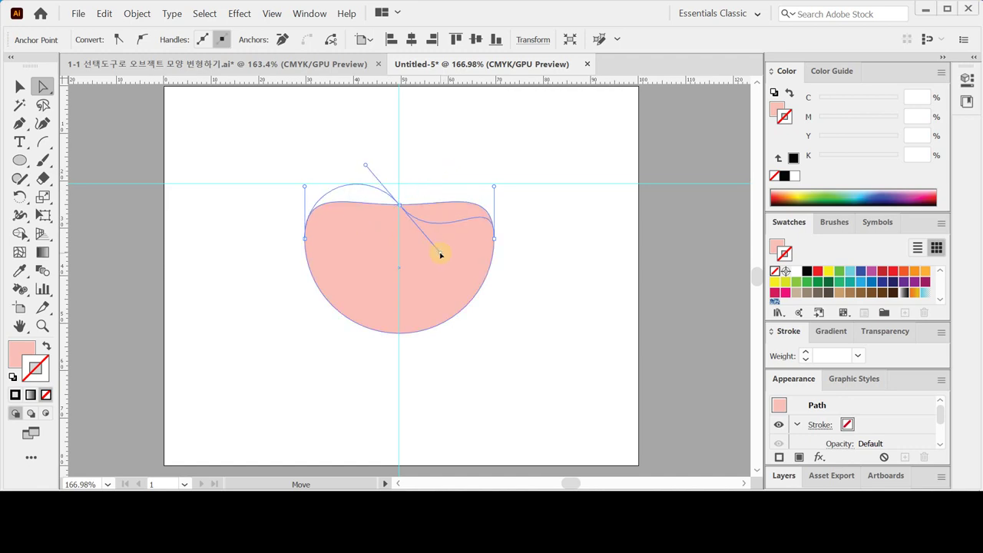
drag(441, 255, 452, 166)
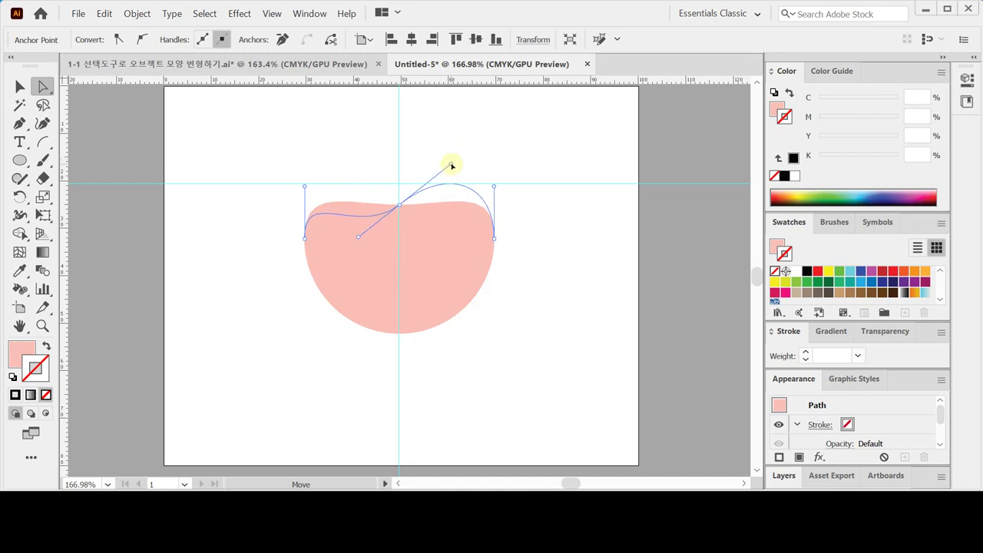
drag(452, 165, 451, 206)
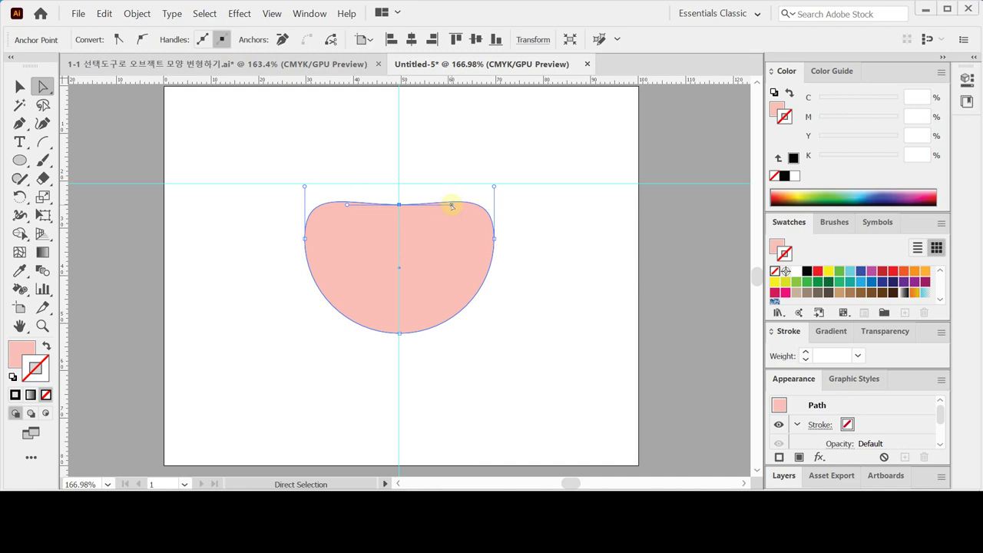
Step: Raise the top anchor point's right and left direction handles independently and symmetrically to form two rounded lobes with a V-shaped cleft
key(alt)
drag(452, 204, 451, 135)
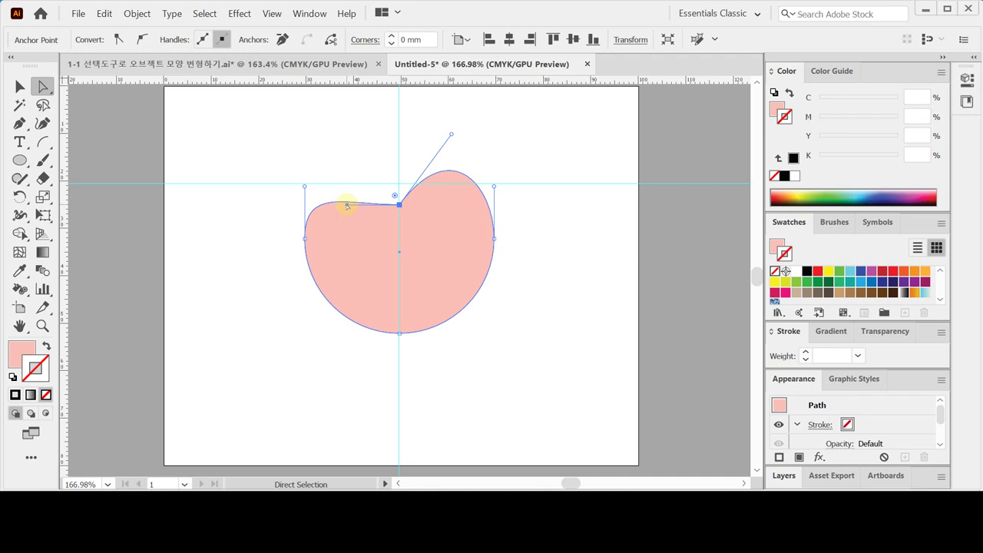
key(alt)
drag(347, 205, 355, 136)
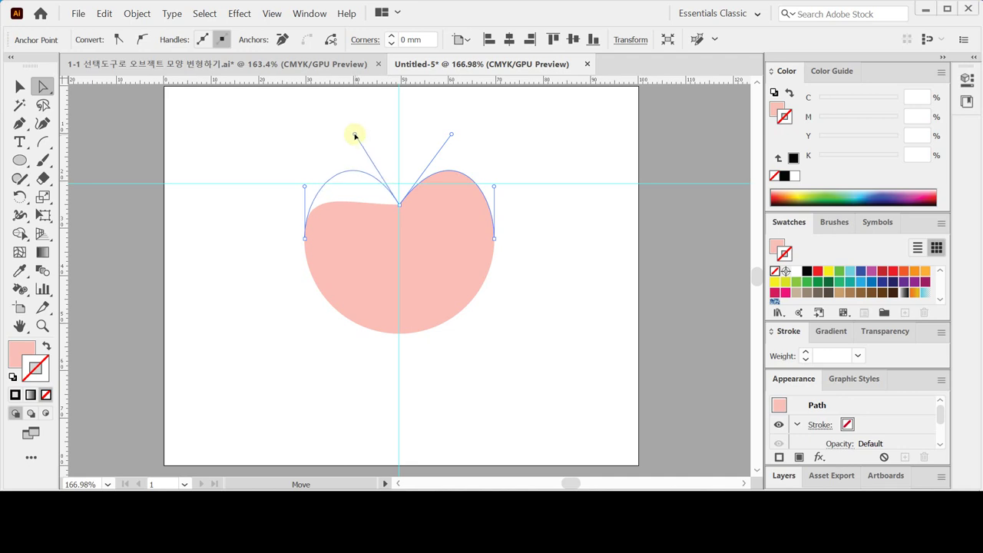
drag(355, 136, 355, 136)
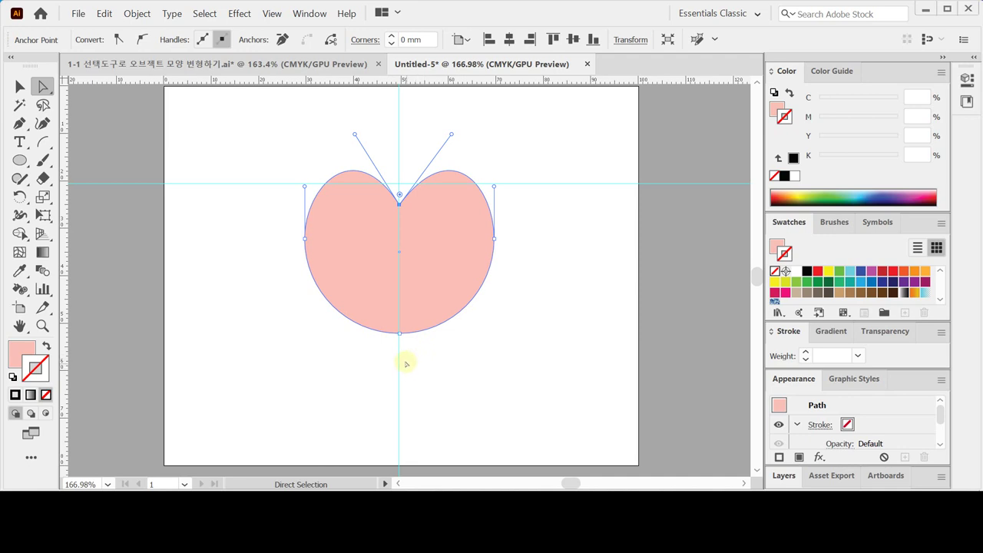
Step: Angle the bottom anchor point's right and left direction handles upward and inward independently to form the heart's pointed tip
click(399, 334)
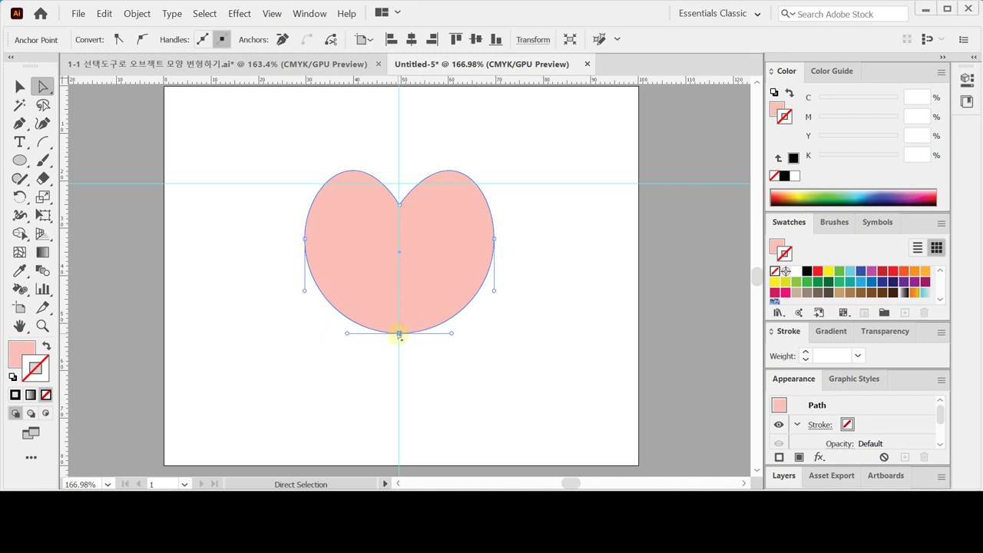
key(alt)
drag(451, 335, 440, 317)
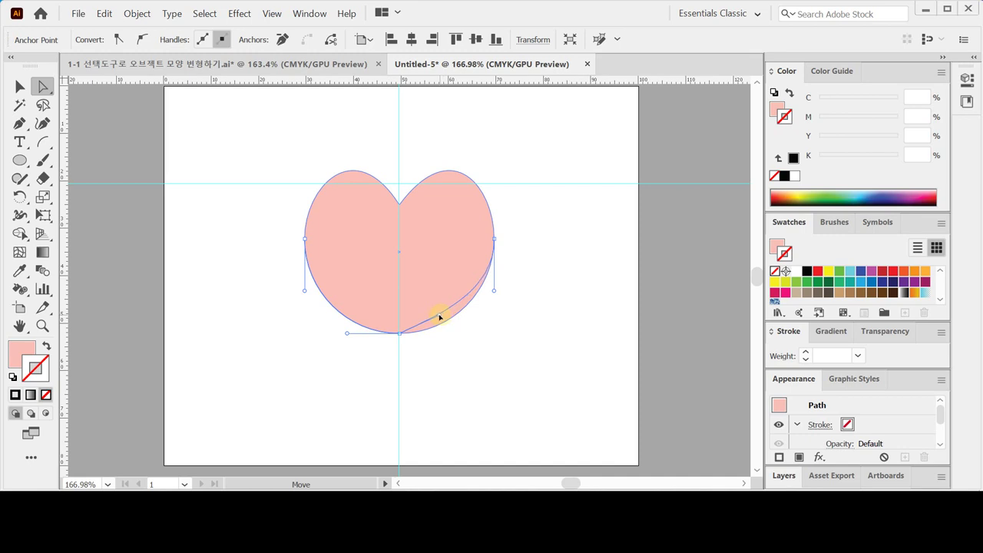
drag(440, 317, 435, 321)
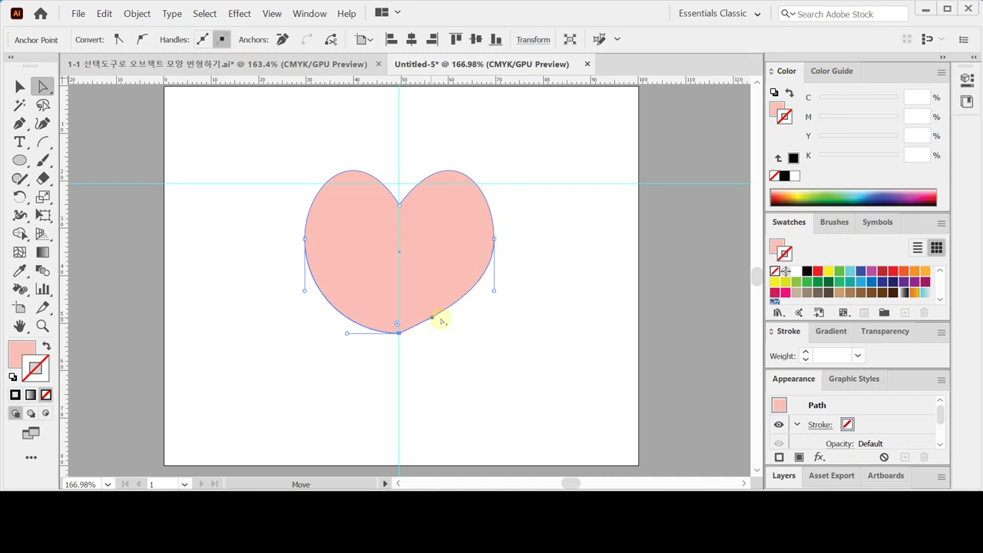
drag(347, 333, 369, 318)
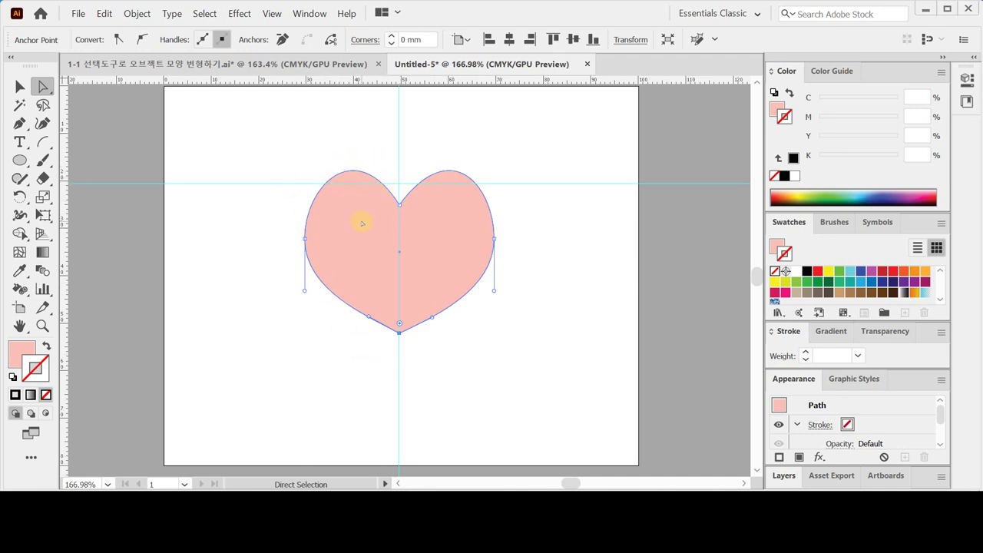
Step: Move the anchor point at the heart's cleft up slightly along the vertical guide
click(385, 166)
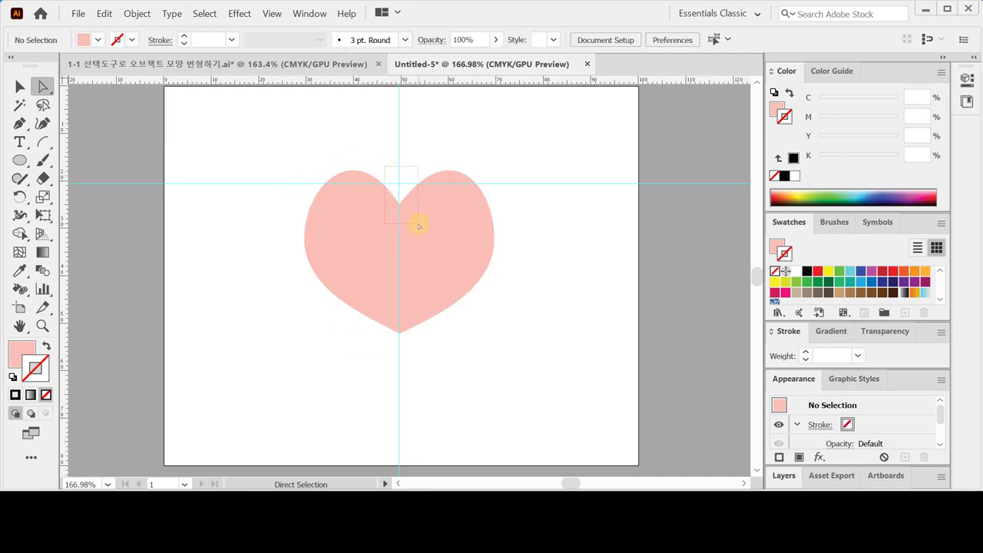
click(399, 204)
drag(399, 204, 399, 203)
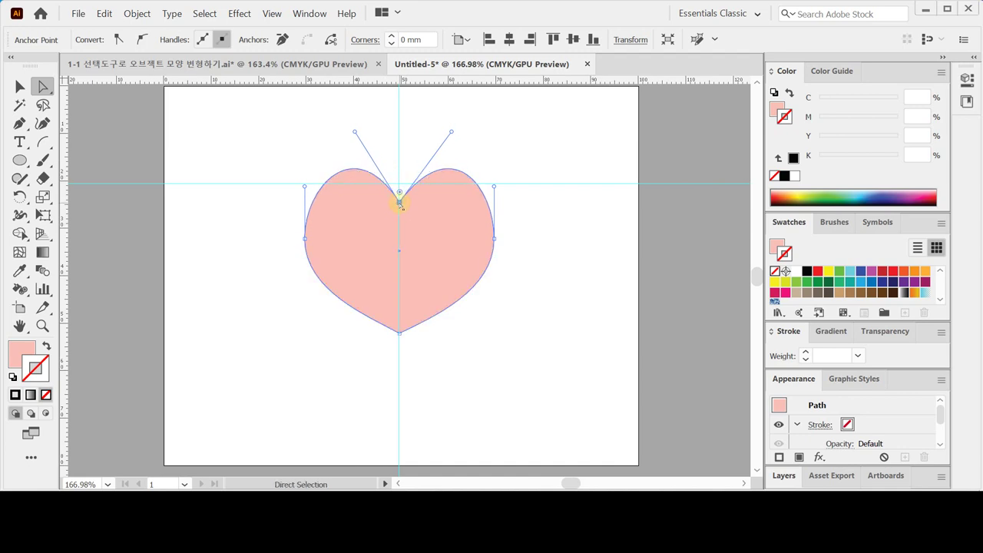
Step: Tilt the upper direction handles of the heart's left and right side anchor points slightly outward, and deselect the heart
click(304, 238)
drag(305, 186, 301, 185)
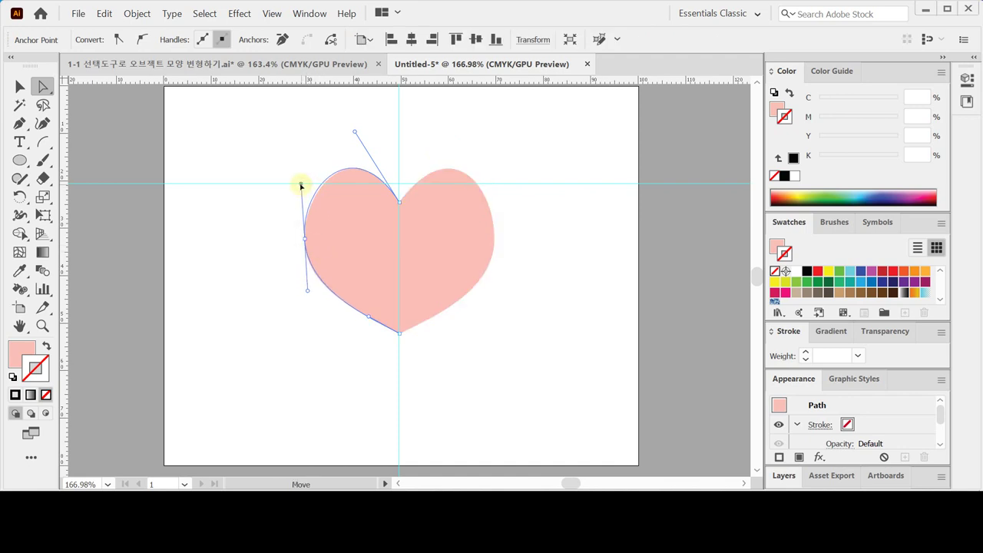
click(493, 238)
drag(494, 187, 499, 187)
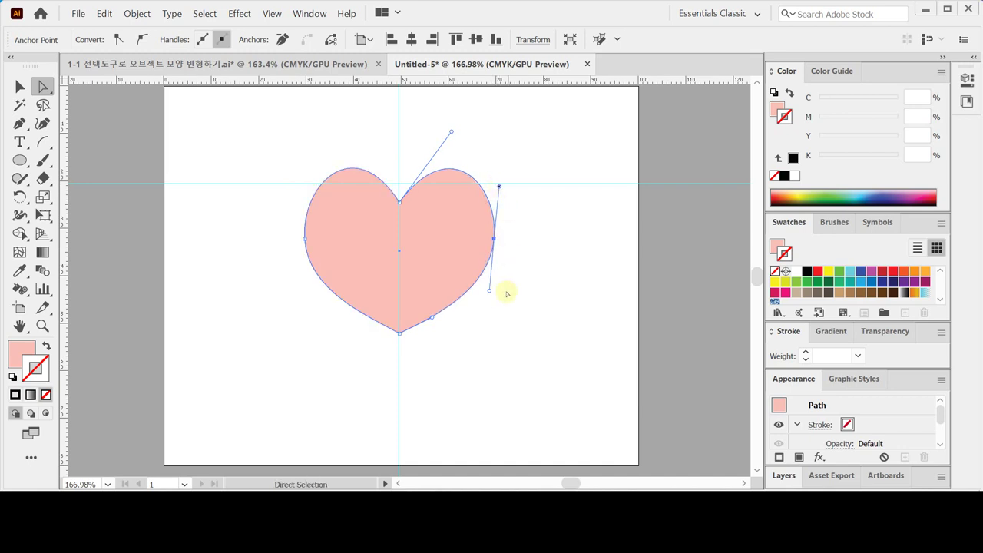
click(492, 351)
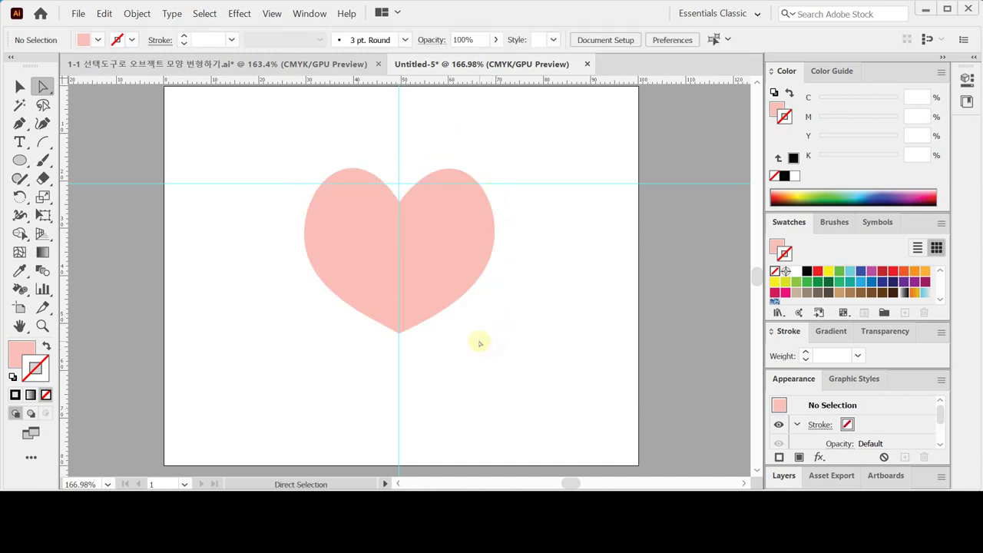
Step: Check the direction handles of the heart's right and bottom anchor points, and clear the selection
click(493, 239)
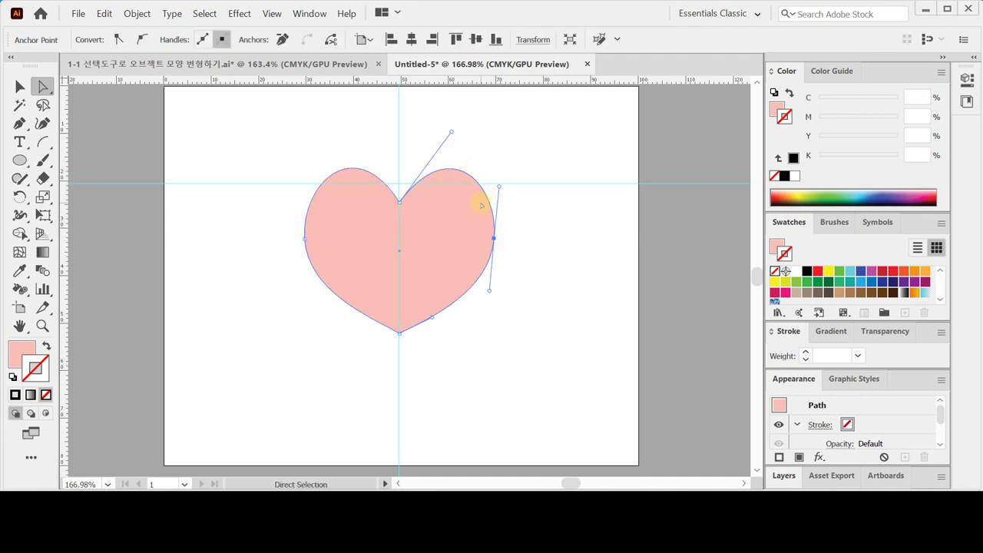
click(399, 333)
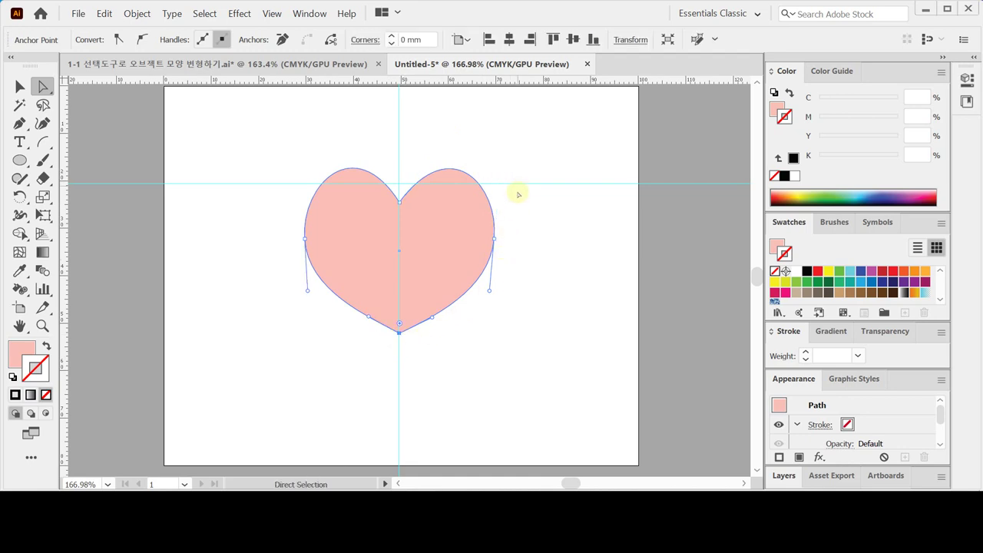
click(470, 328)
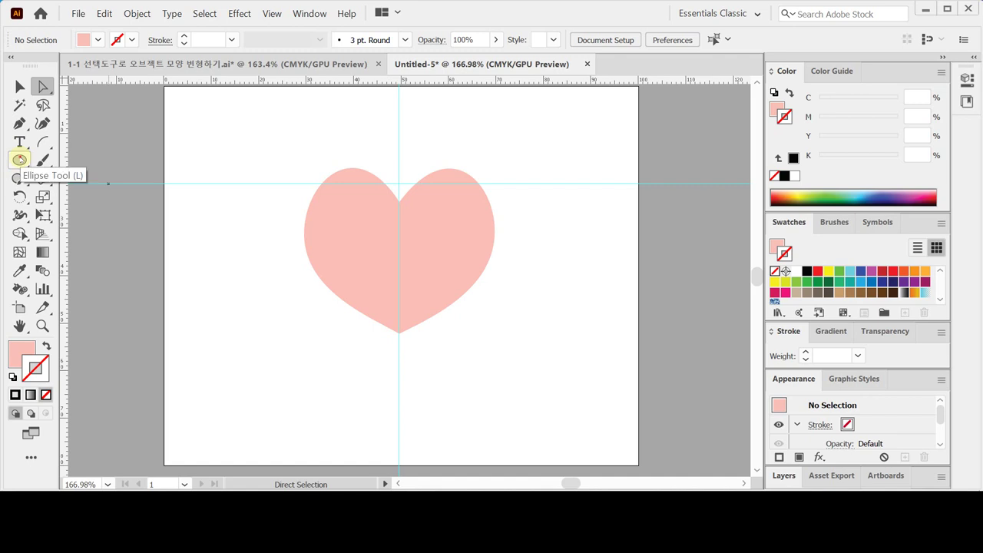
Step: Create an ellipse 5 mm wide and 12 mm high inside the left half of the heart
click(19, 160)
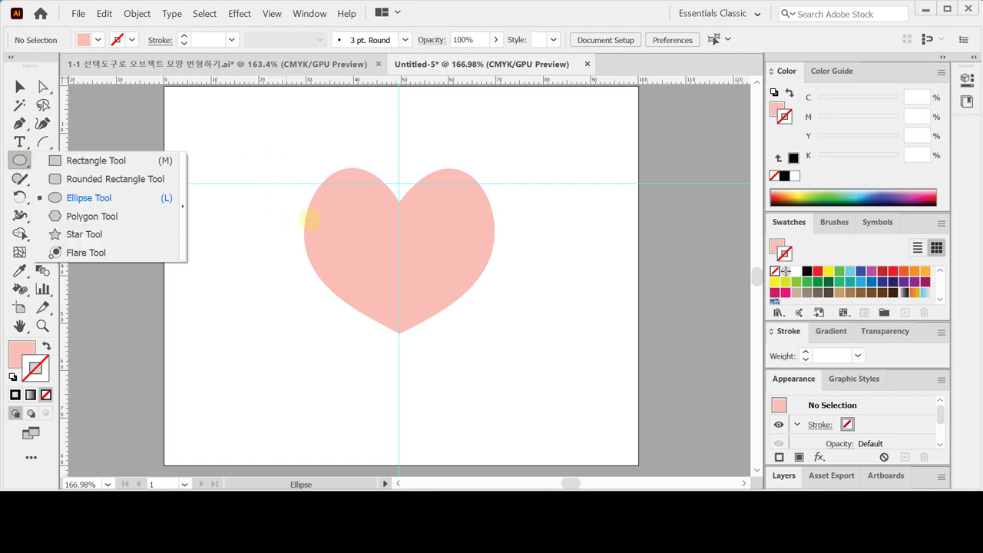
click(68, 198)
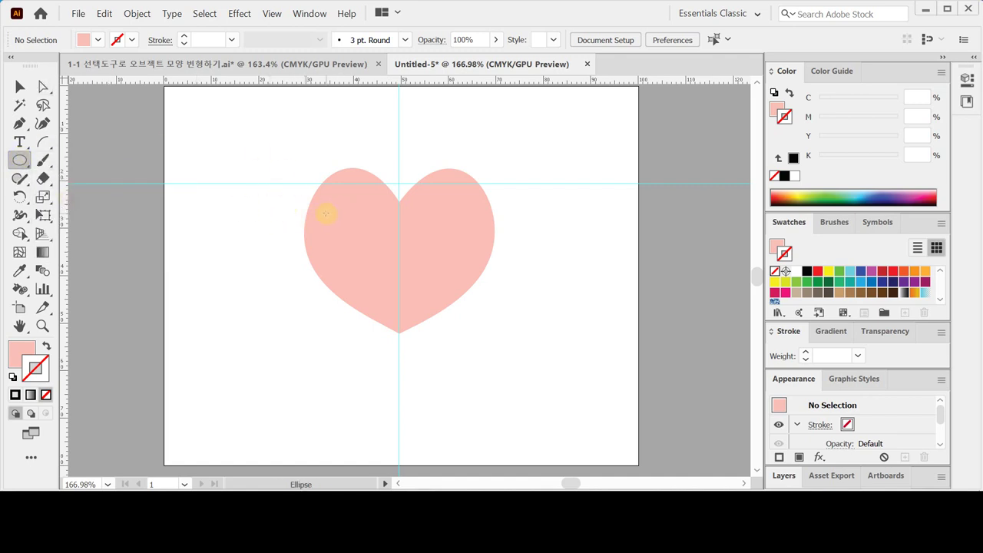
click(323, 212)
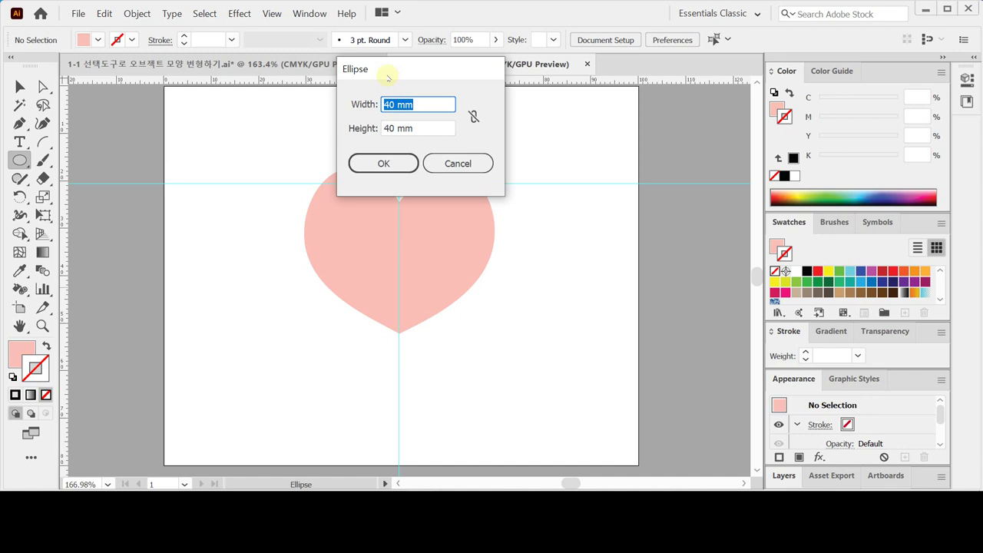
text(5)
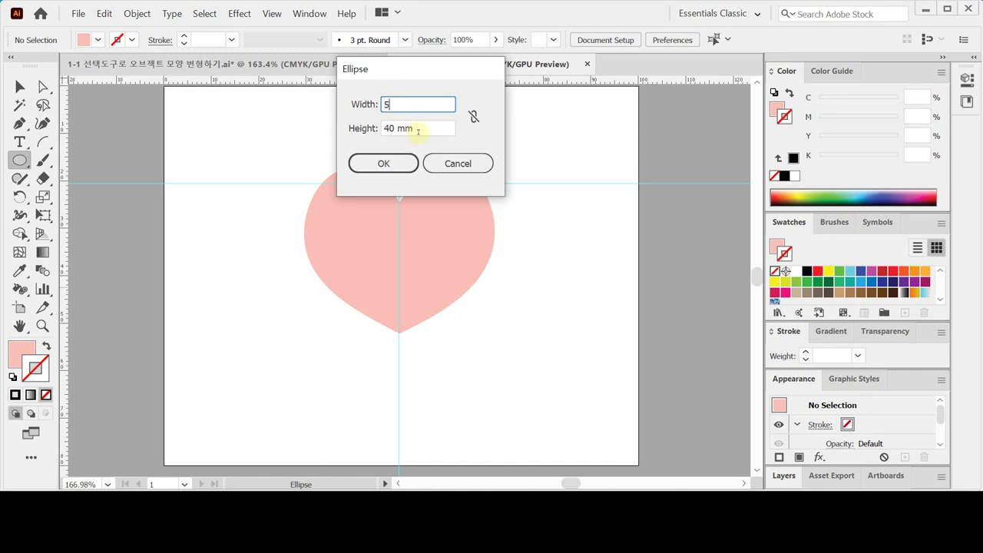
key(Tab)
text(12)
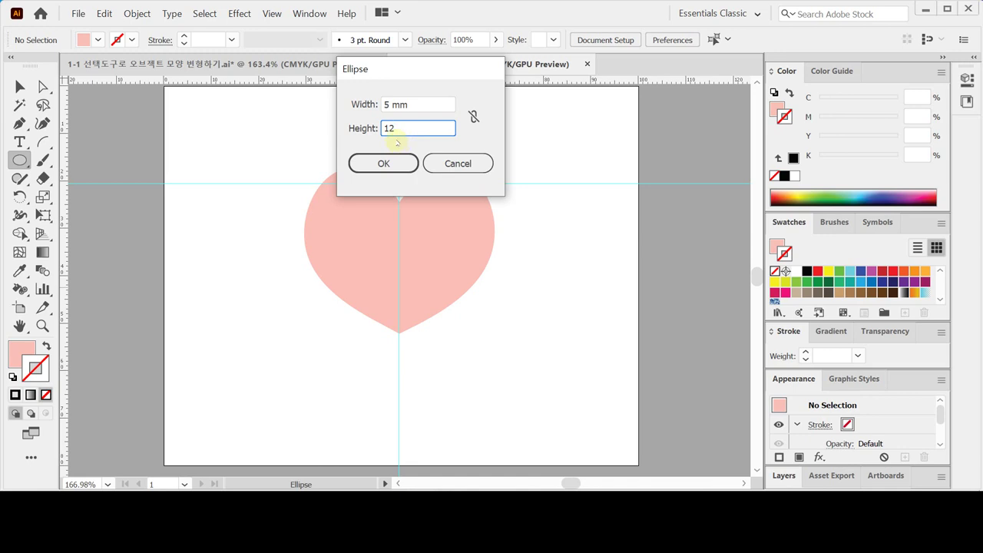
key(Return)
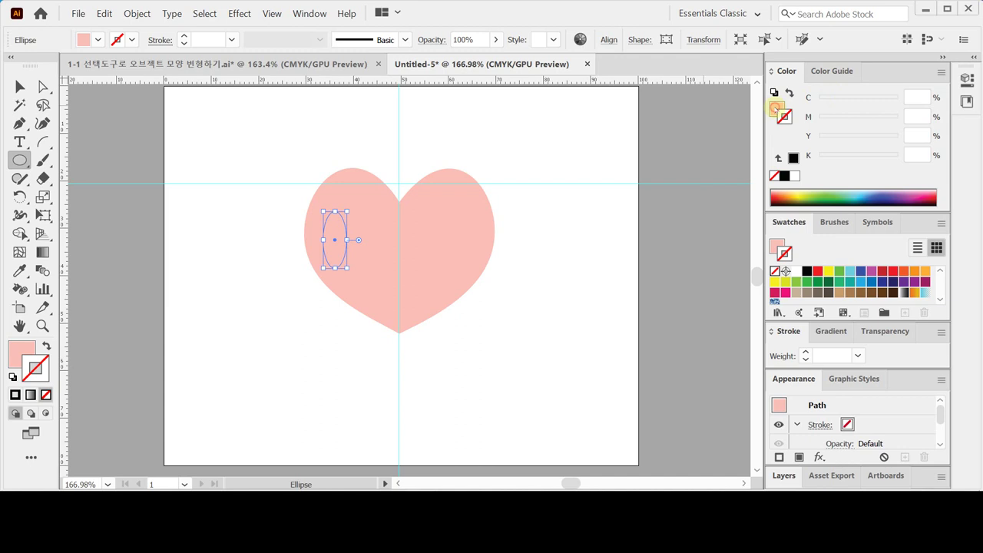
Step: Fill the ellipse with white, and undo the fill
click(775, 108)
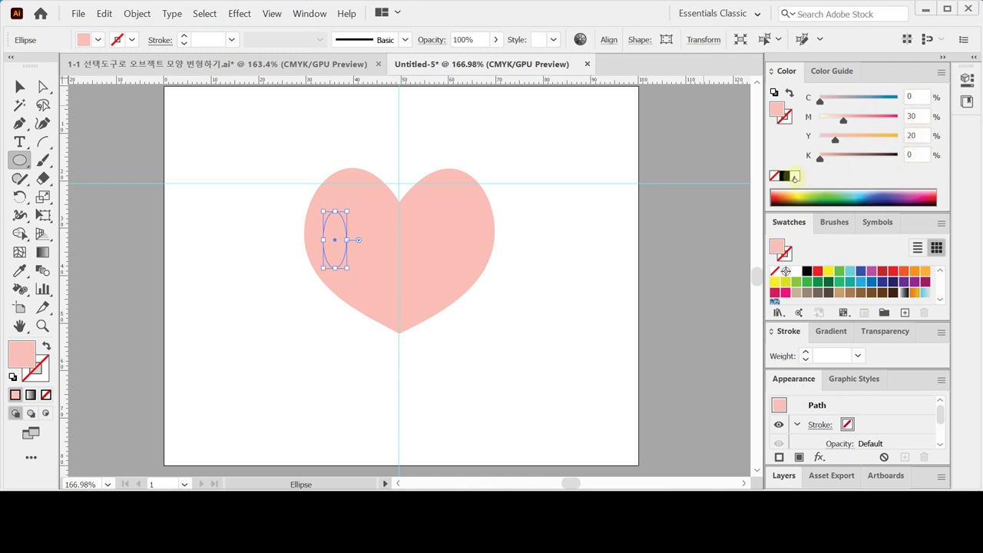
click(794, 176)
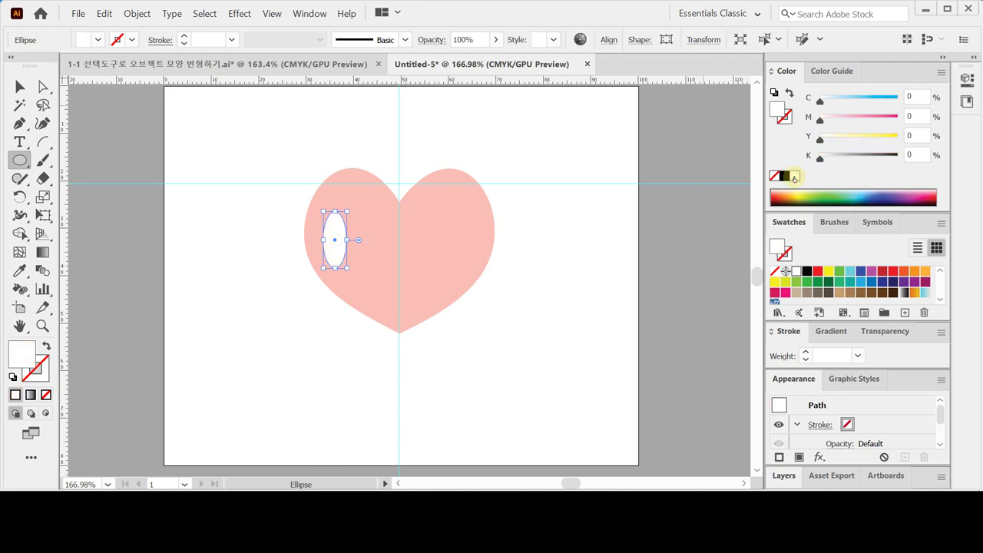
click(790, 93)
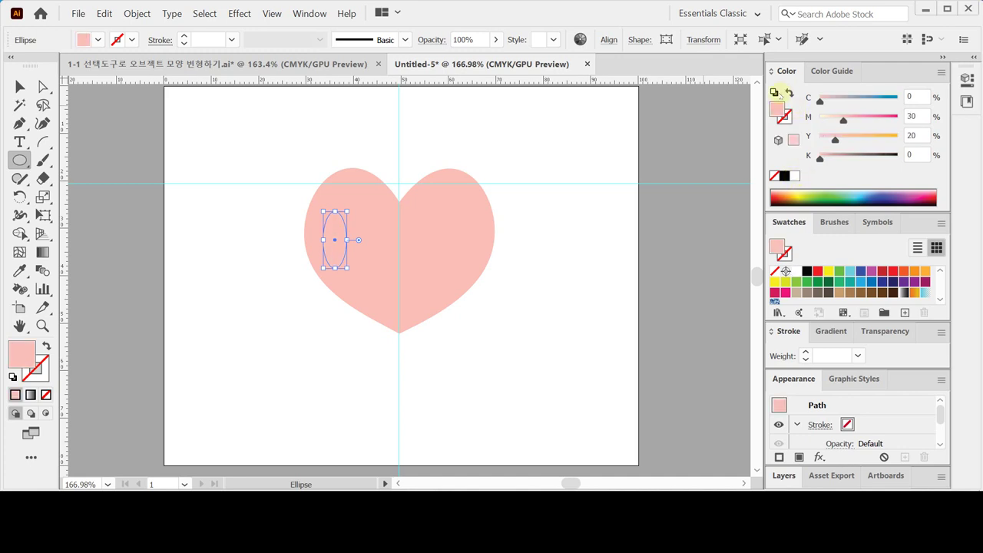
Step: Fill the 5 × 12 mm ellipse with white using the default fill and stroke, and remove its stroke
click(774, 92)
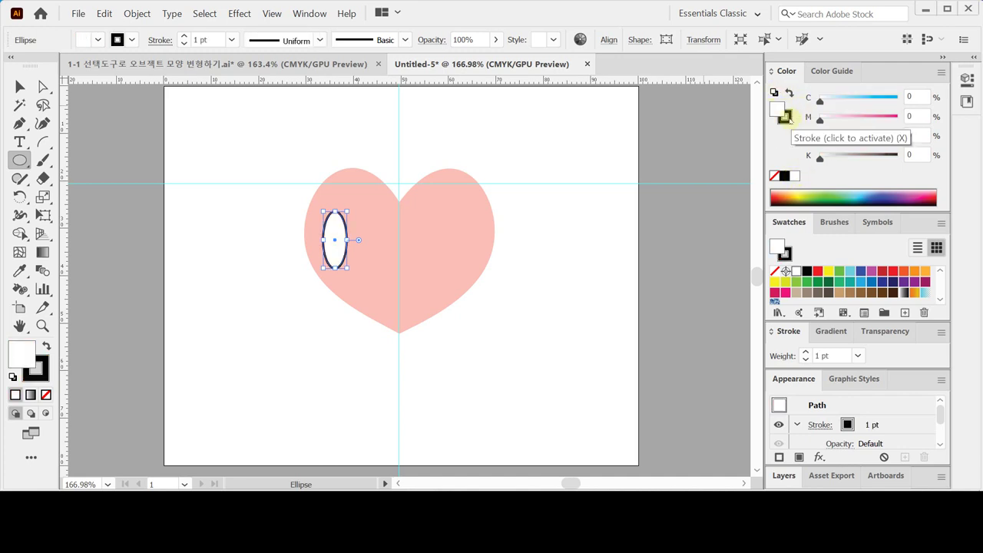
click(784, 117)
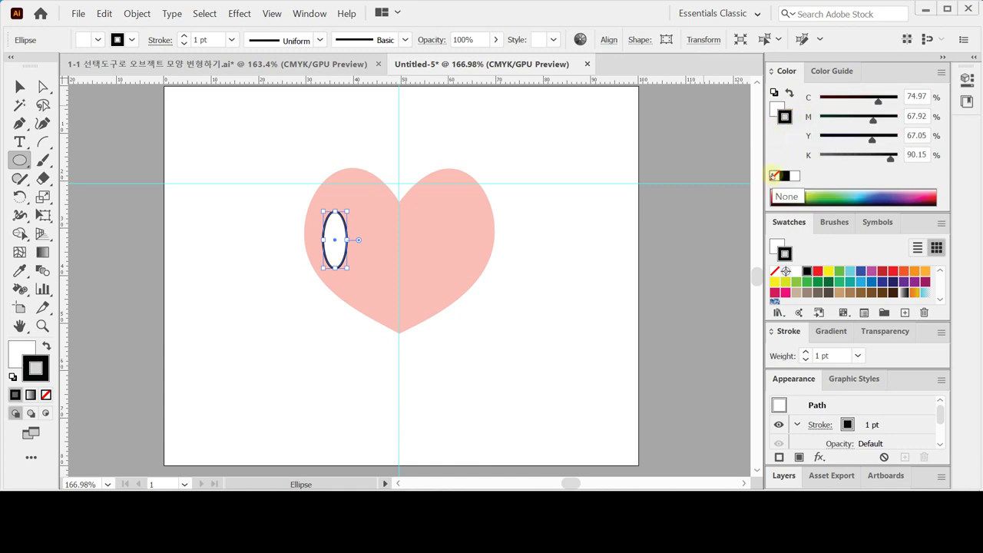
click(774, 176)
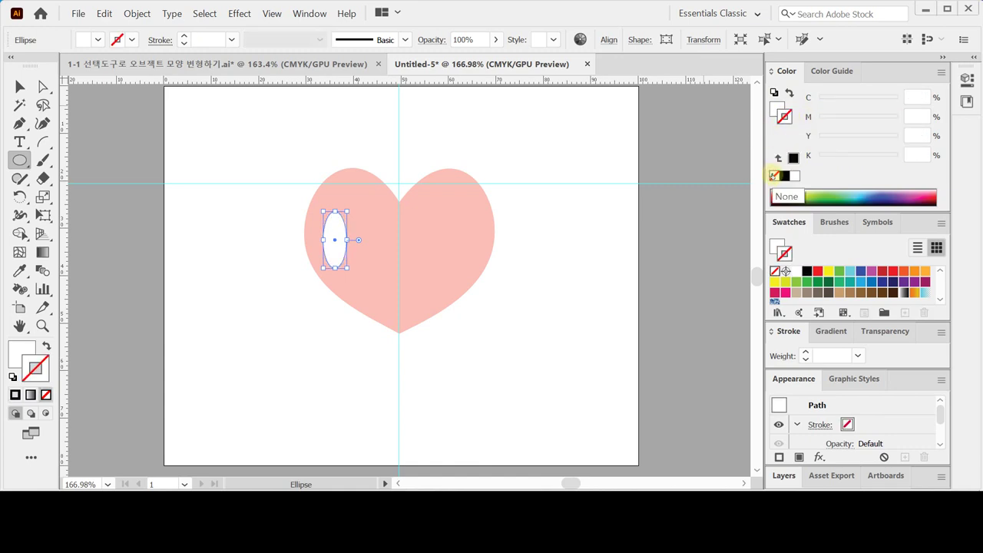
click(777, 108)
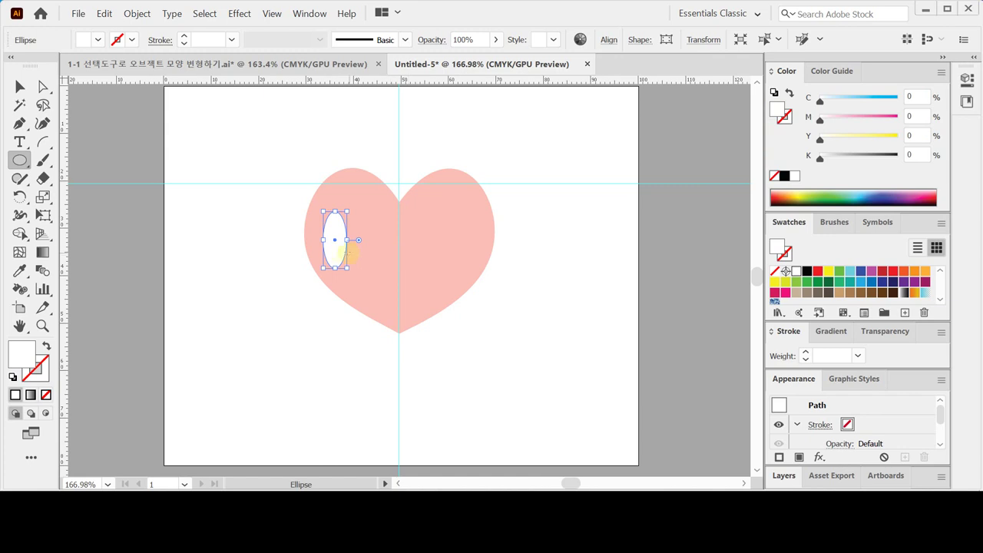
Step: Move the white ellipse upward and slightly left, close to the upper edge of the heart's left lobe
ctrl+click(335, 253)
drag(334, 253, 335, 239)
drag(334, 238, 330, 238)
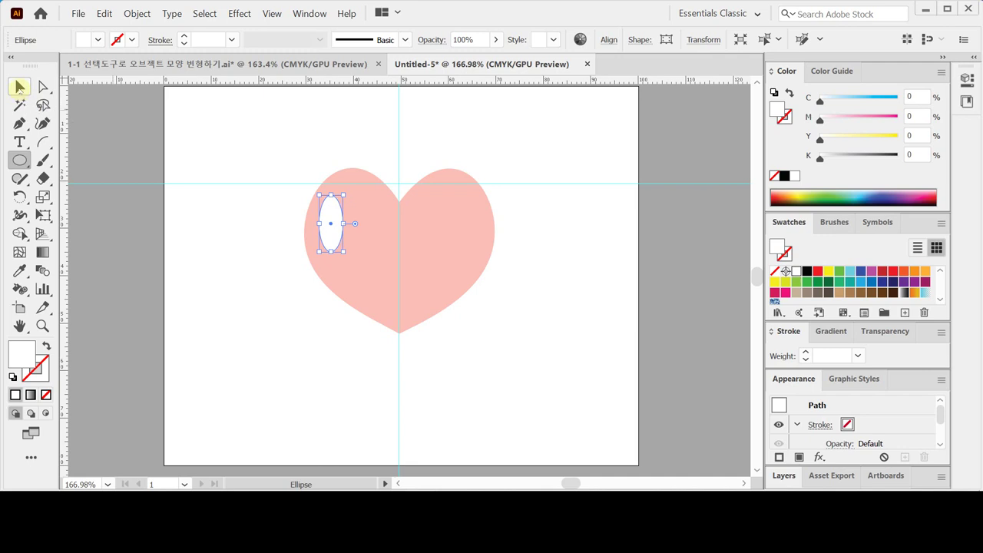
click(42, 86)
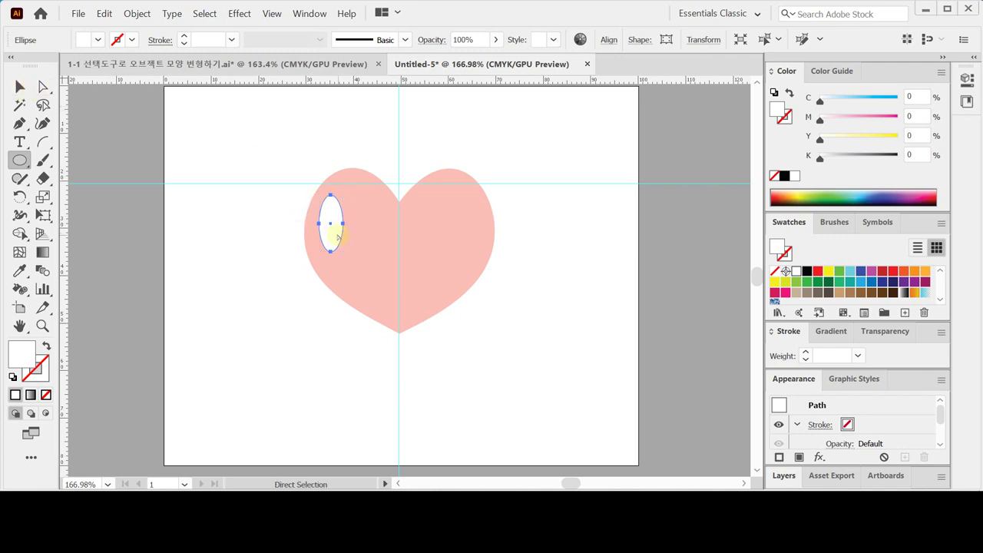
drag(335, 235, 336, 229)
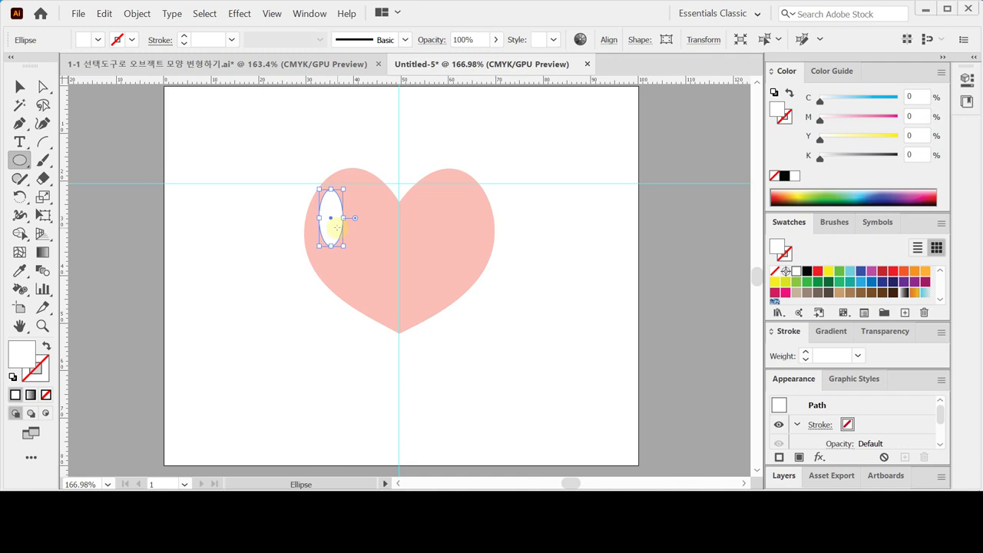
Step: Pull the white ellipse's right anchor point inward to make a crescent, shift the crescent slightly down, and deselect it
key(ctrl)
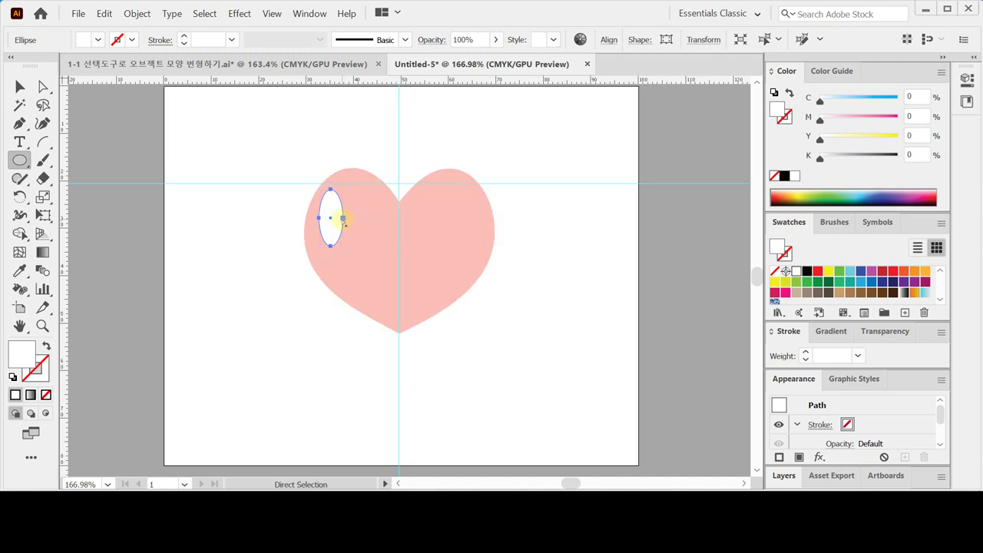
ctrl+click(343, 218)
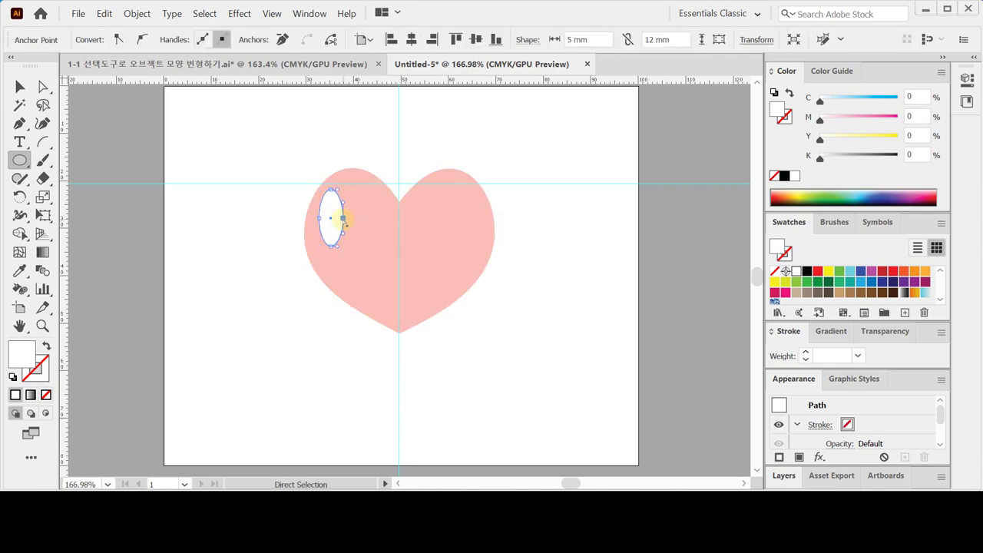
drag(342, 218, 329, 218)
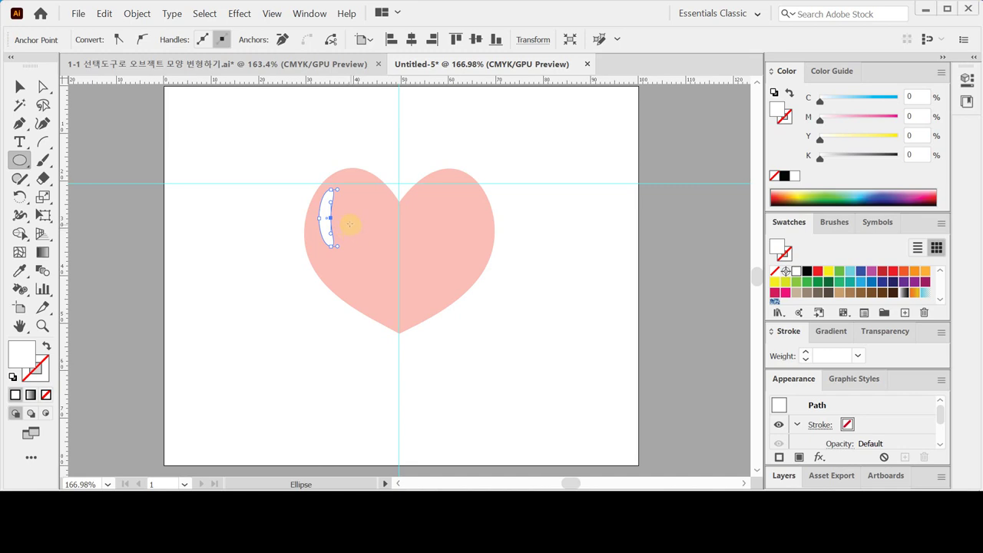
drag(325, 228, 324, 238)
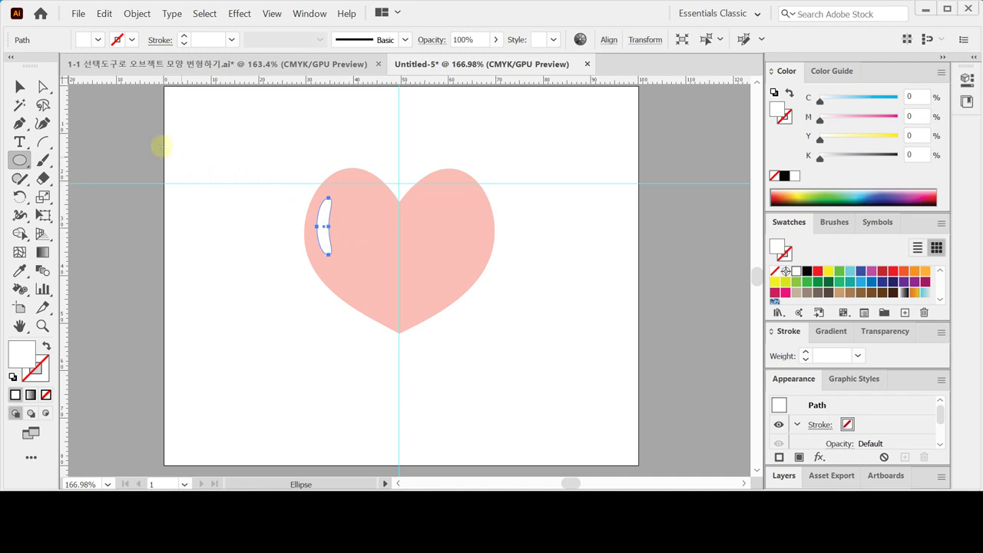
key(ctrl+shift+a)
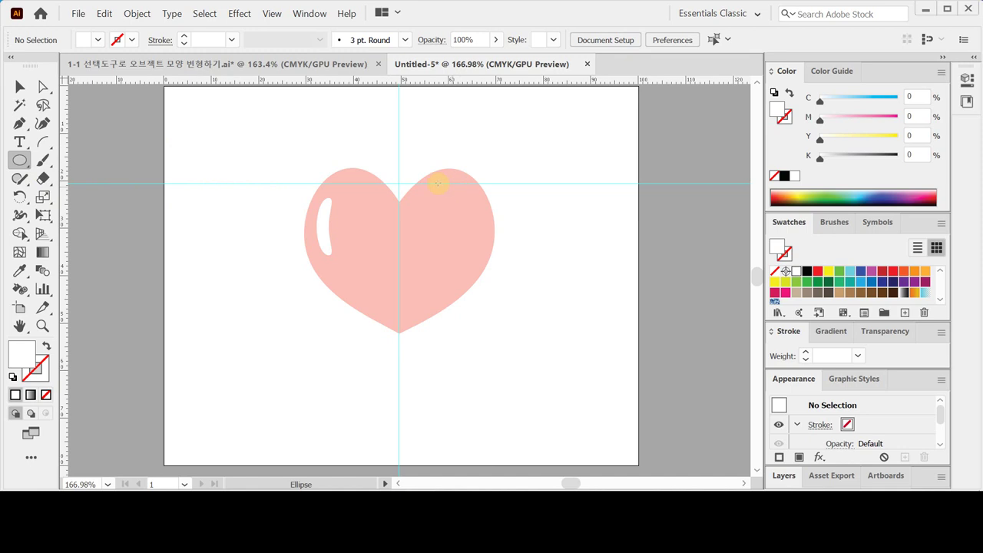
Step: Create a 6 × 6 mm circle centred on the vertical guide just above the heart's notch
drag(405, 178, 404, 200)
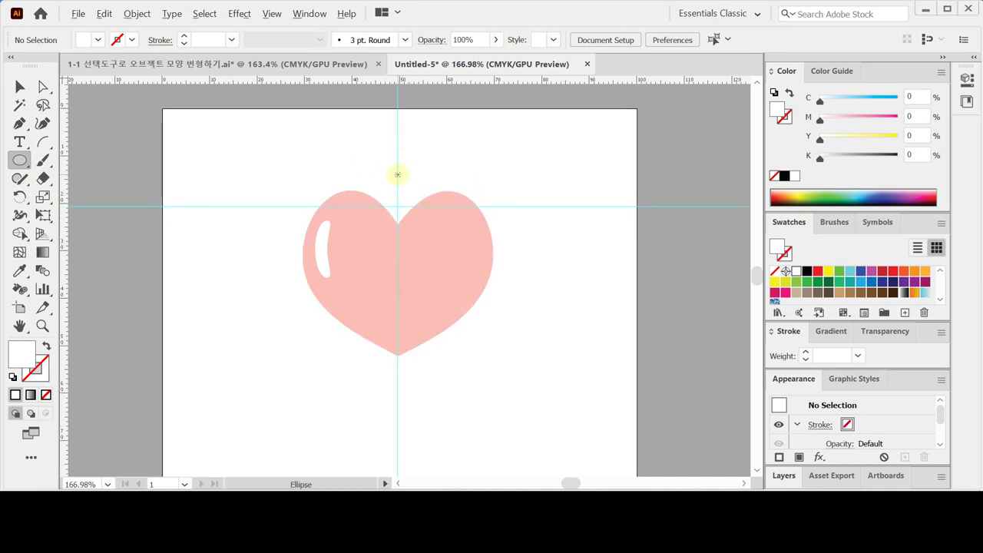
click(397, 174)
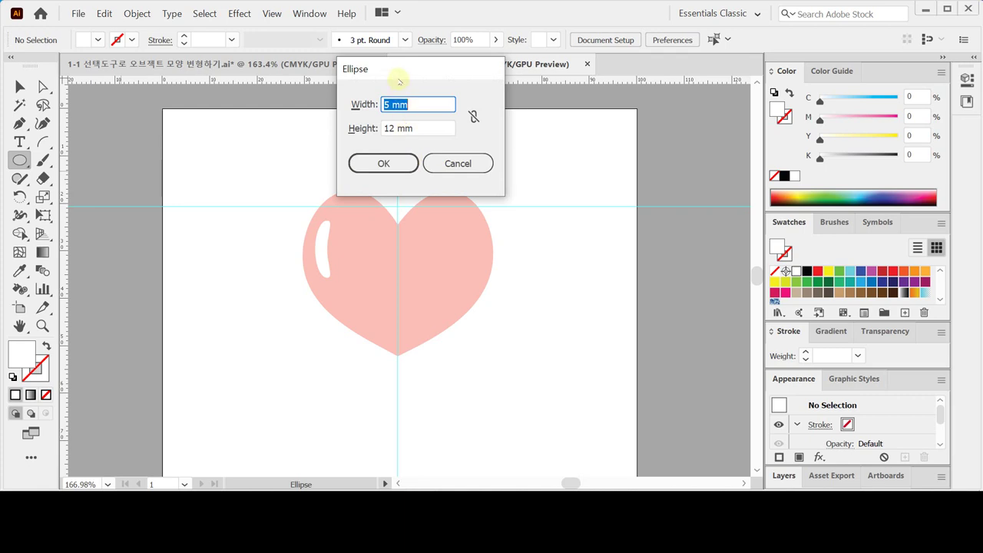
text(6)
key(Tab)
text(6)
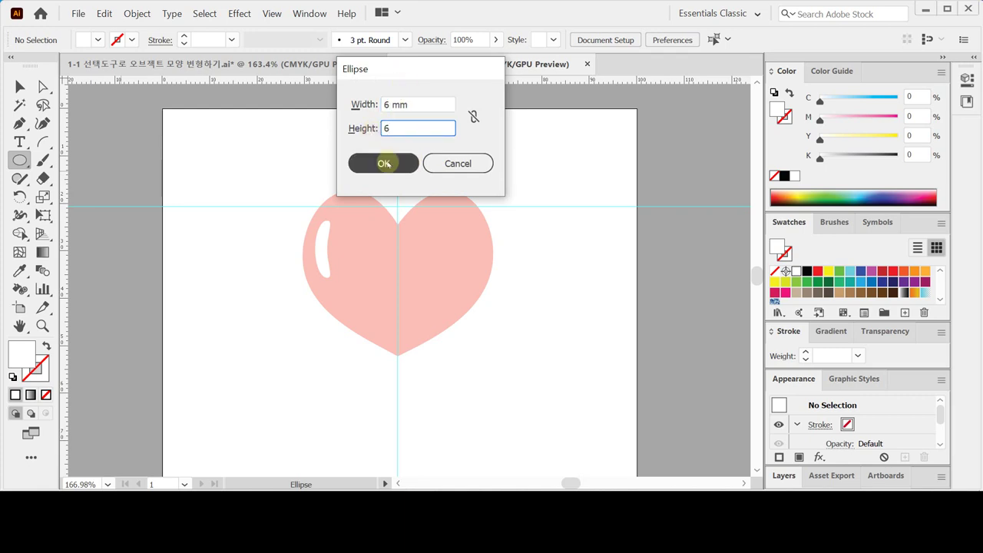
click(384, 164)
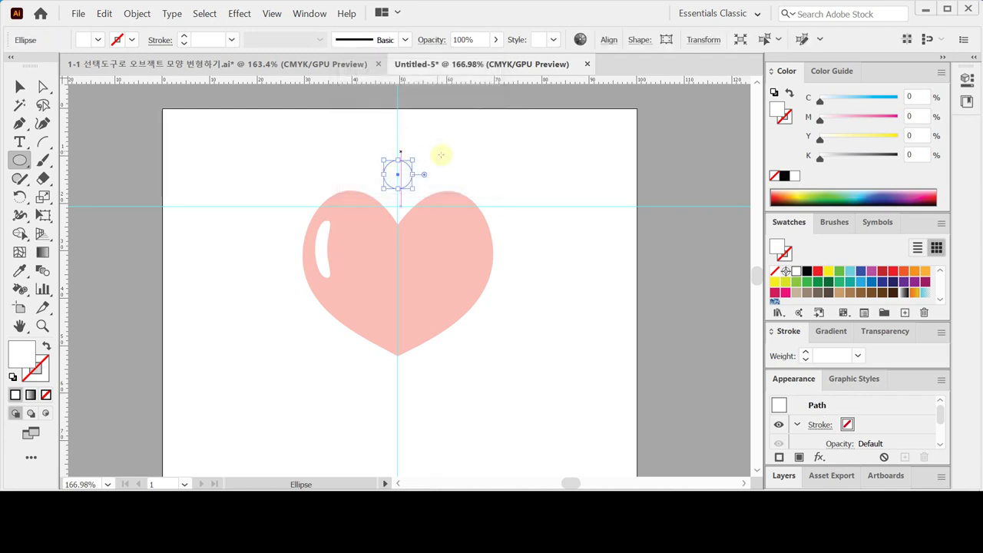
Step: Fill the small circle with pink by setting magenta to 70%
click(916, 116)
text(70)
key(Return)
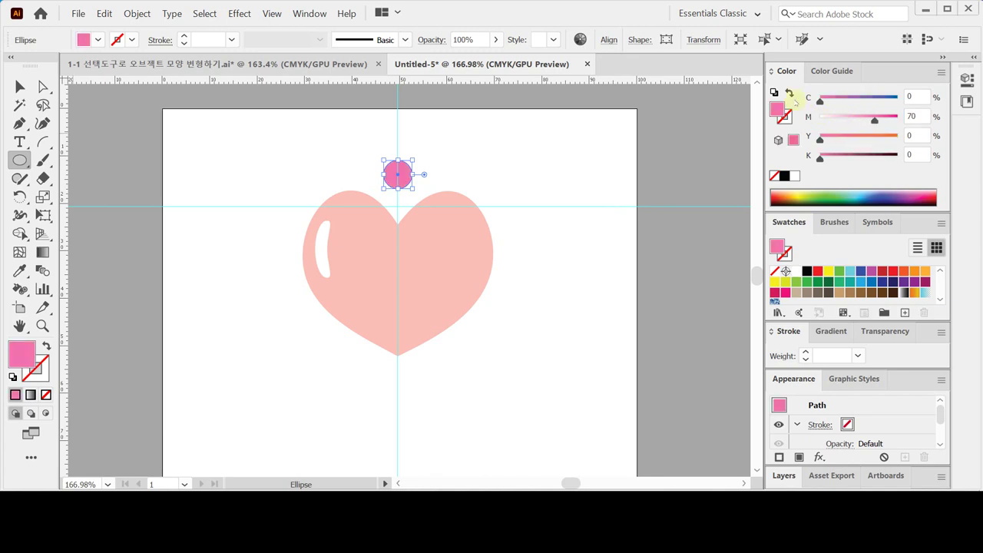
Step: Detach the Color panel so it floats beside the heart, and collapse the remaining docked panels
drag(785, 70, 557, 117)
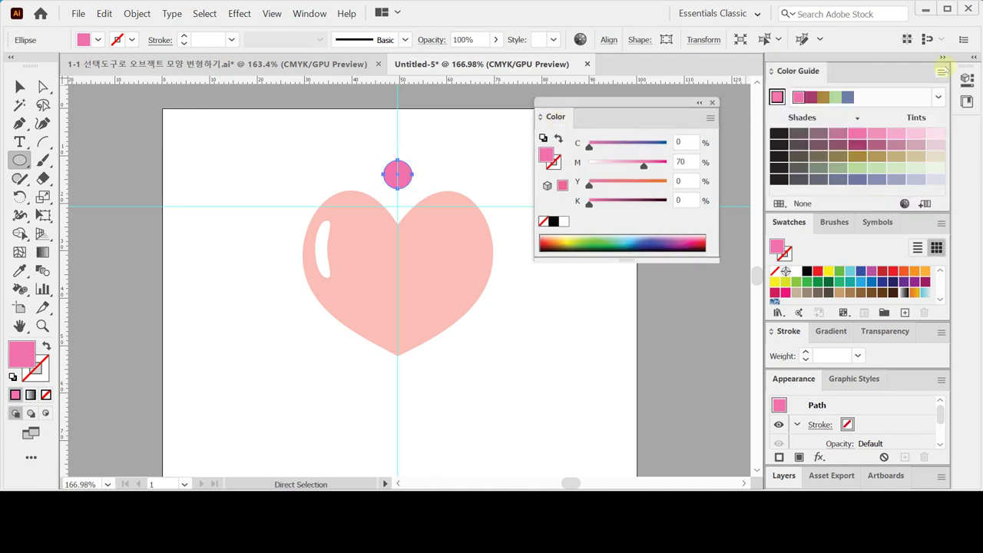
click(943, 57)
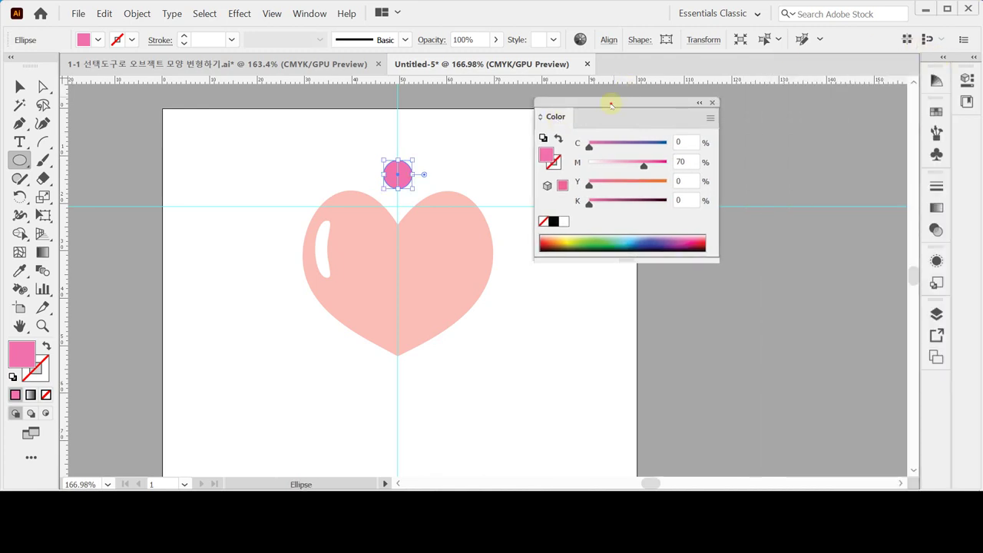
drag(610, 103, 620, 101)
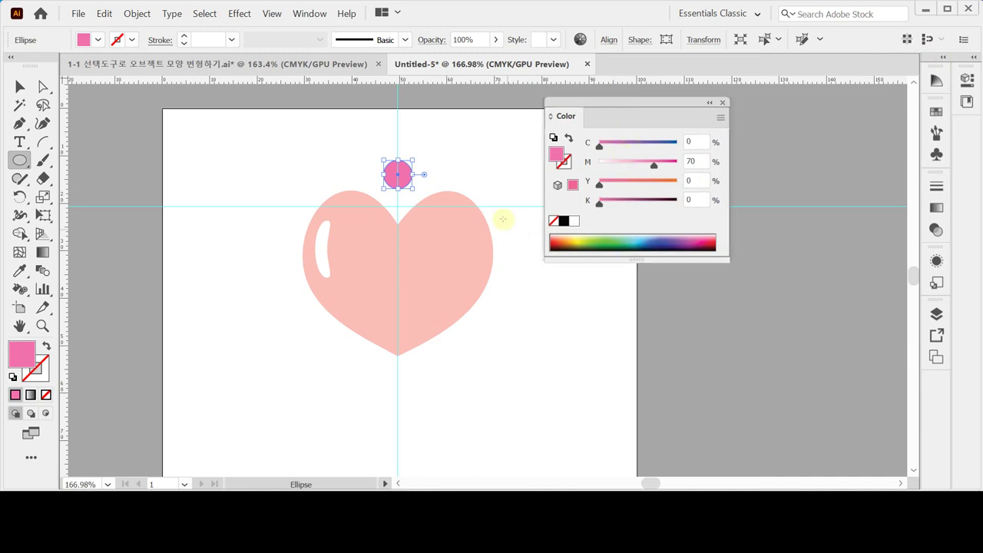
Step: Move the small pink circle slightly upward along the vertical guide, and deselect it
ctrl+click(379, 235)
ctrl+click(235, 125)
click(42, 86)
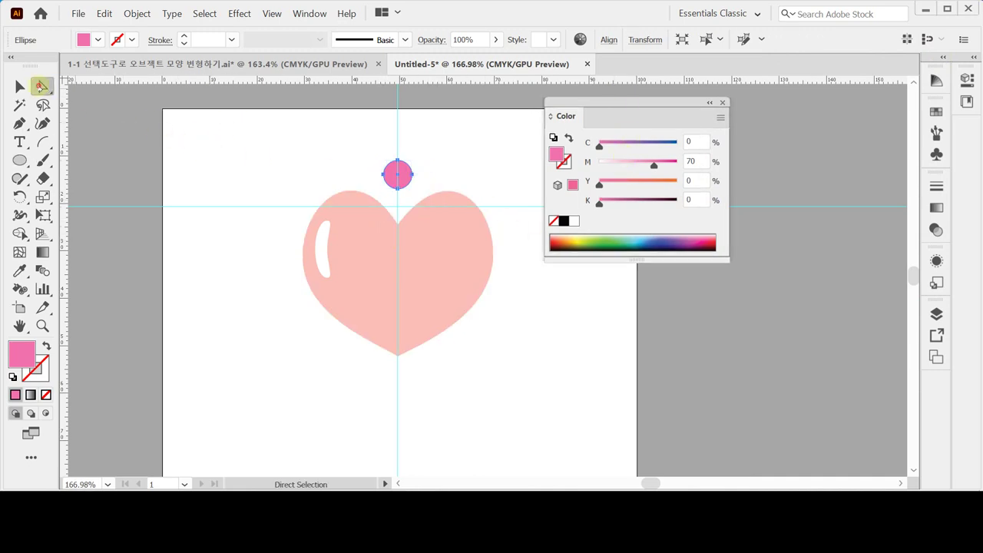
click(397, 175)
drag(401, 170, 399, 159)
click(407, 185)
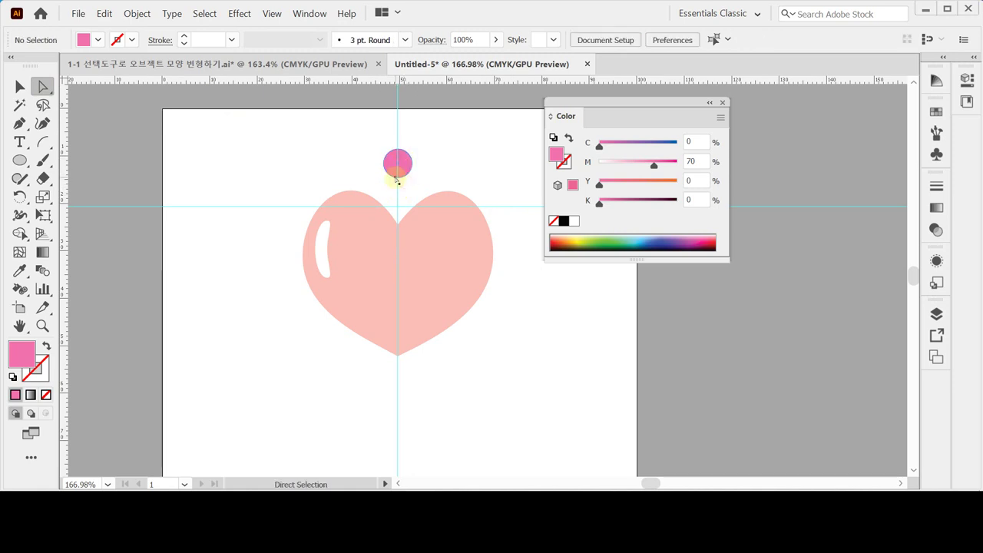
Step: Try pulling the small circle's bottom anchor point straight down toward the heart's notch, and undo the reshaping
click(397, 177)
drag(399, 179, 397, 202)
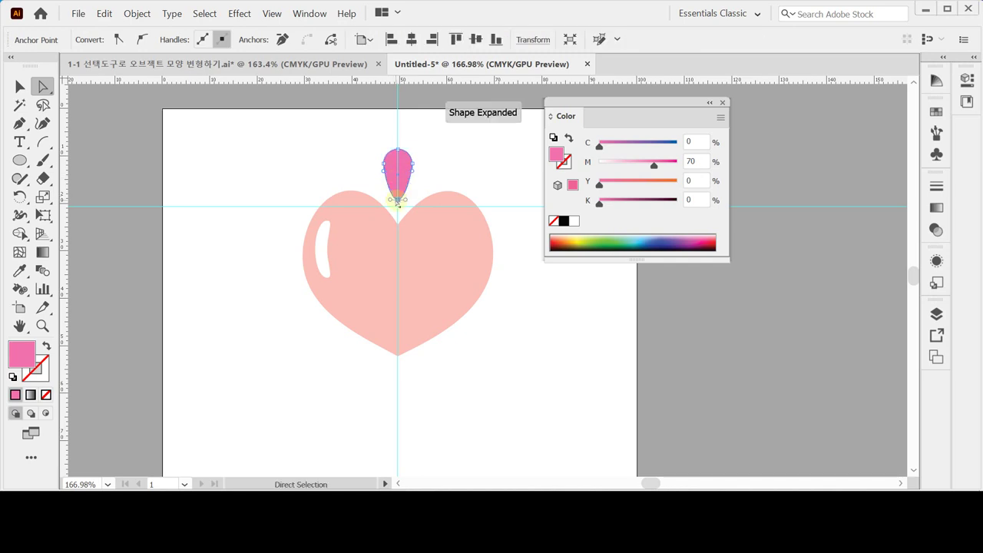
key(ctrl+z)
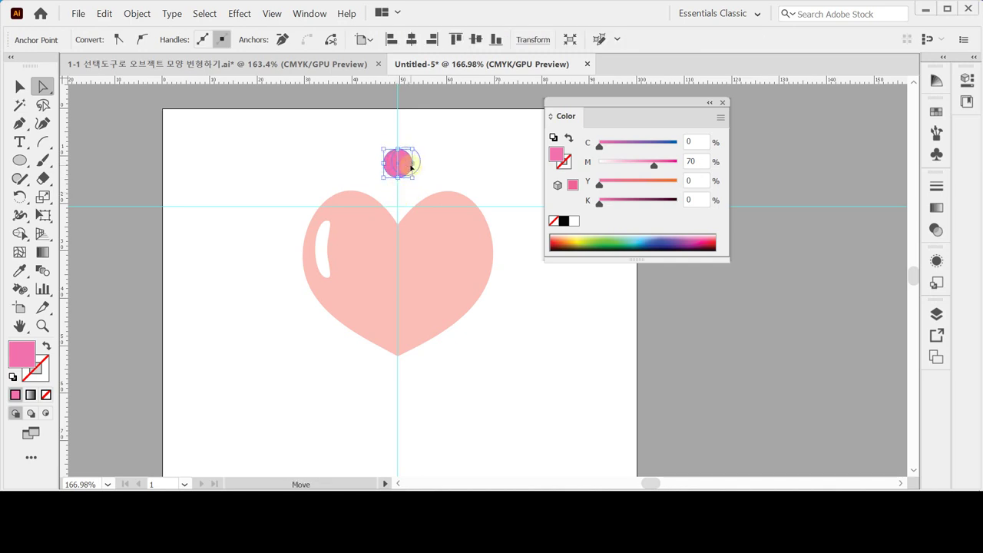
key(ctrl+z)
Step: With the small circle offset slightly right of the vertical guide, pull its bottom anchor point down onto the guide above the notch
click(441, 174)
drag(406, 181, 397, 204)
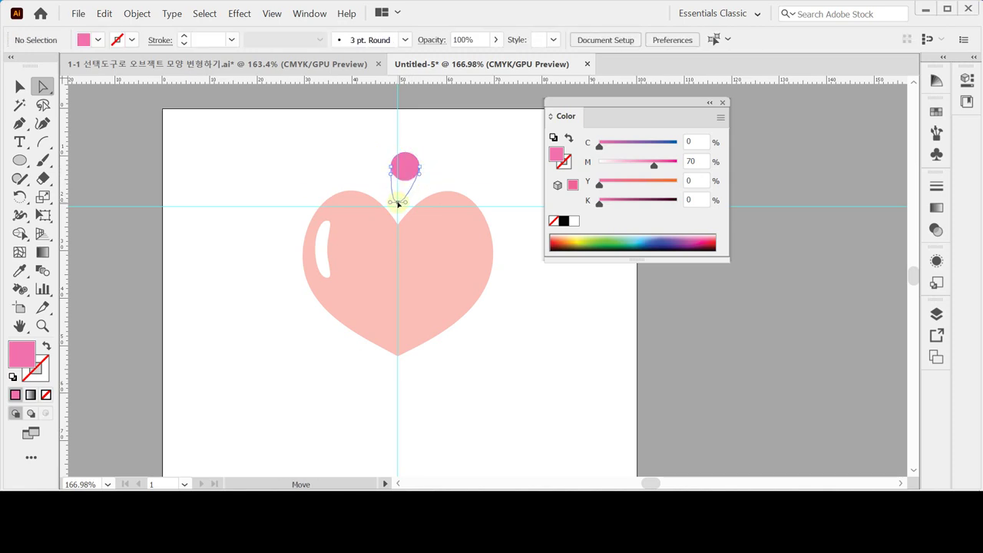
drag(397, 204, 398, 202)
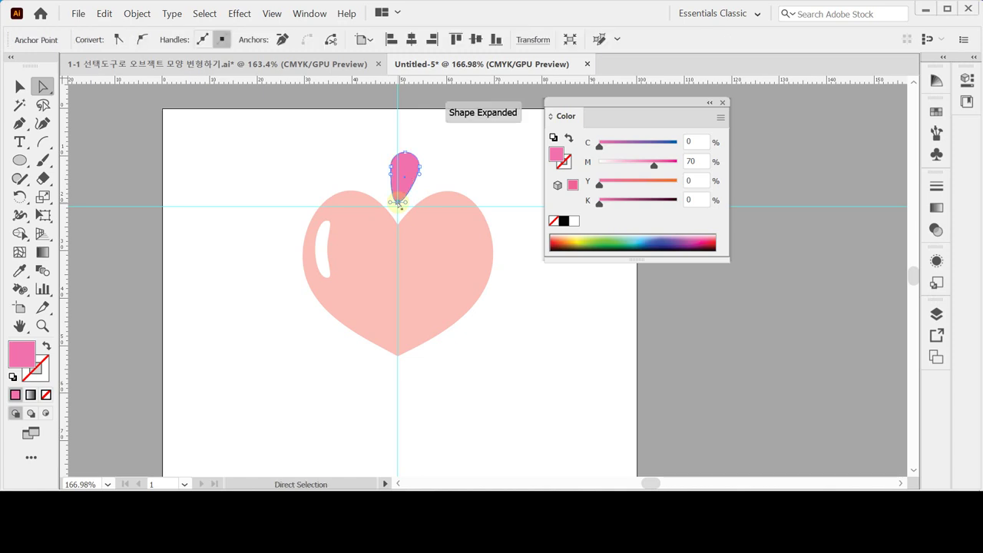
Step: Break the right direction handle of the teardrop's bottom anchor and point it upward, curving the right edge inward, and deselect the shape
shift+click(451, 239)
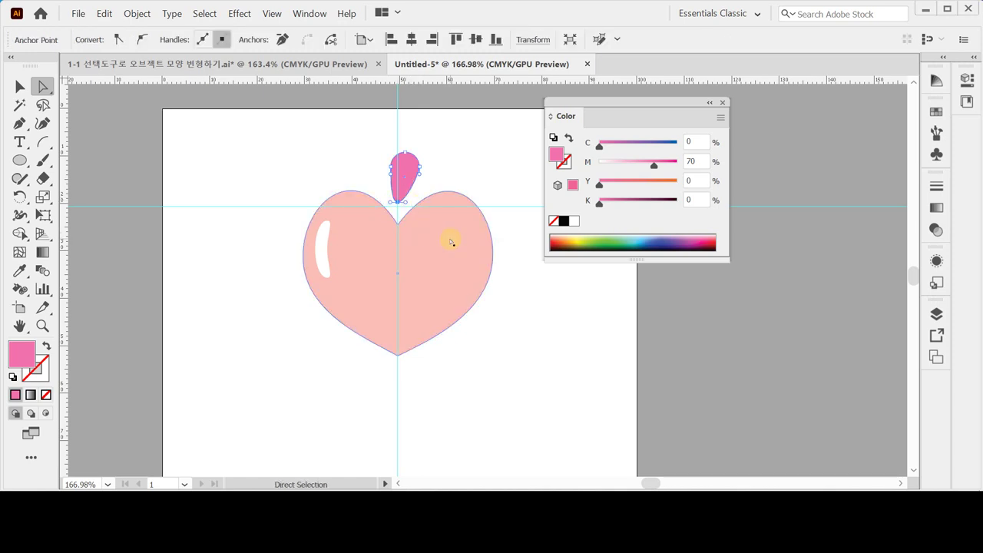
click(413, 197)
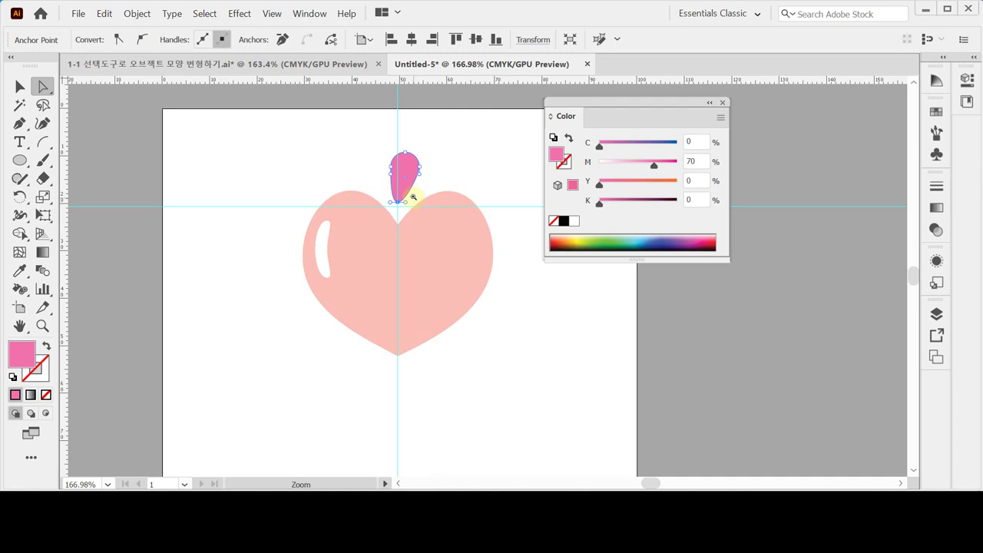
click(414, 198)
click(463, 274)
drag(502, 285, 315, 219)
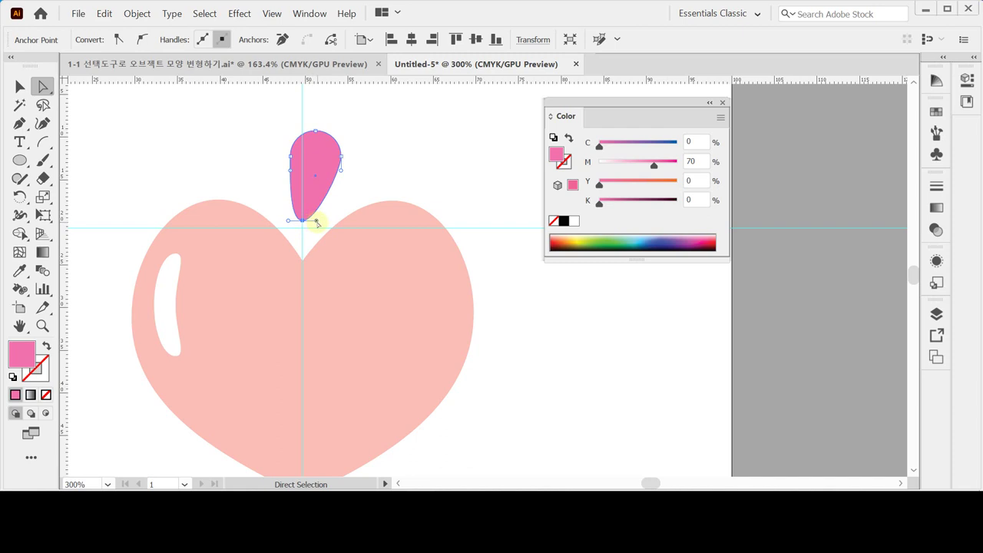
key(alt)
drag(317, 224, 313, 185)
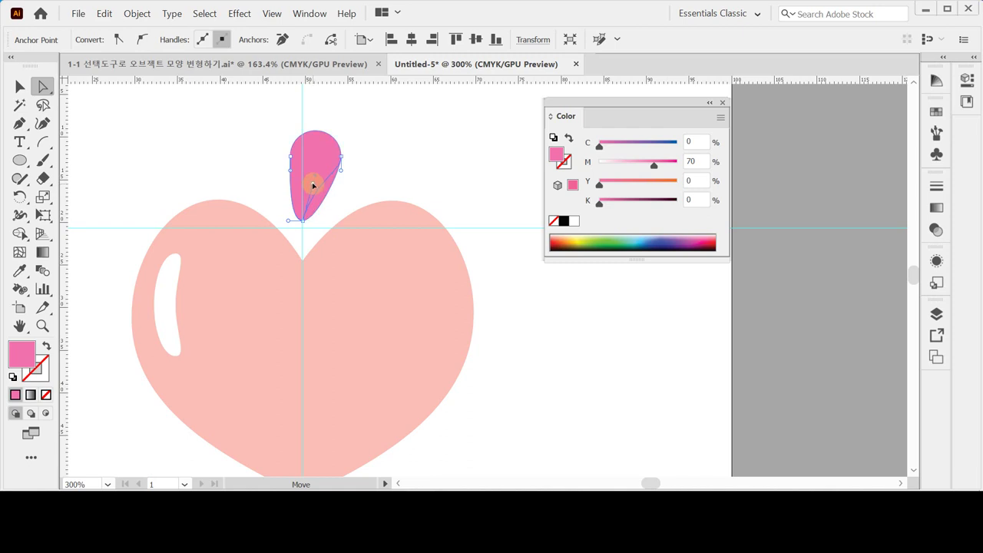
drag(313, 184, 309, 185)
drag(310, 184, 307, 183)
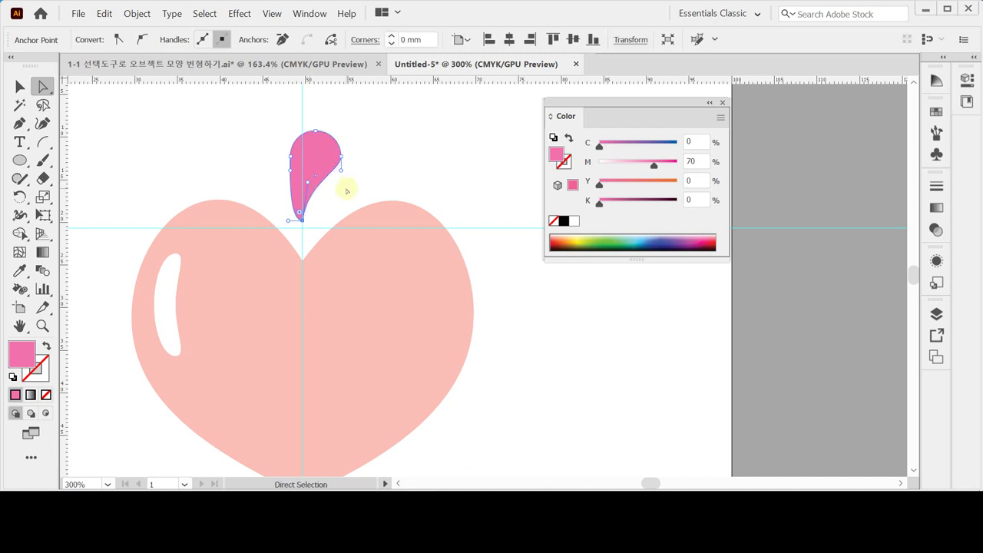
click(386, 181)
Step: Examine the pink heart's side anchor points and the direction handles that shape its curved outline
key(space)
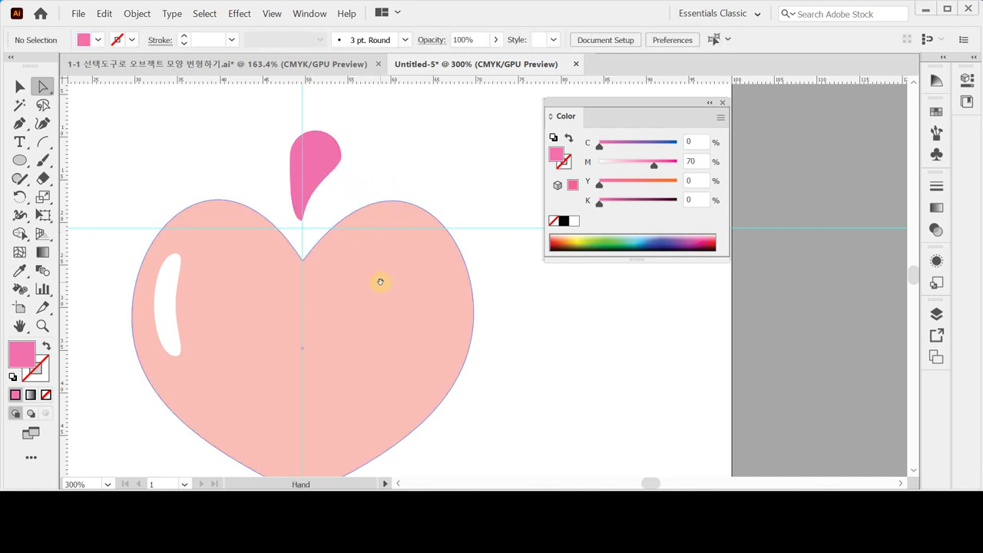
drag(379, 281, 373, 201)
ctrl+alt+click(358, 255)
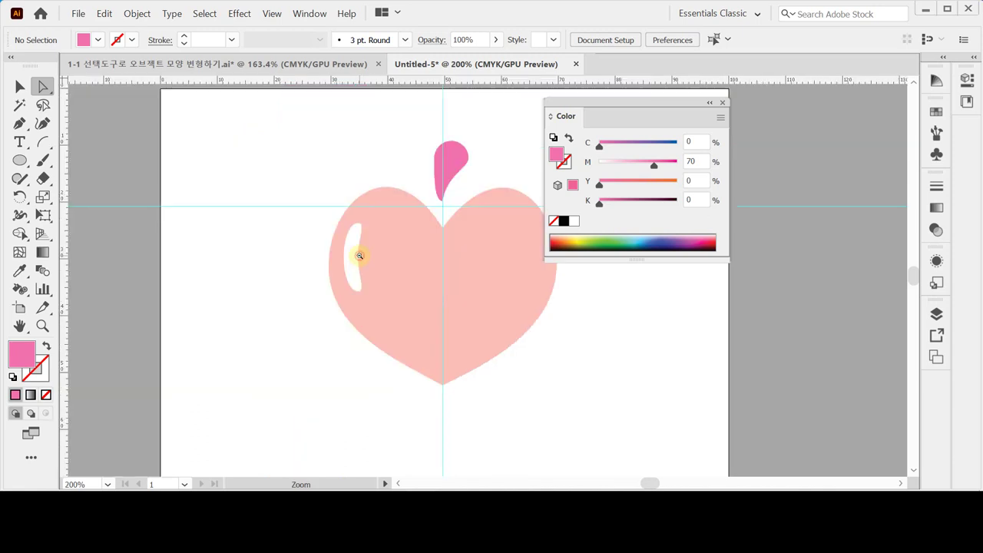
scroll(311, 248, right, 5)
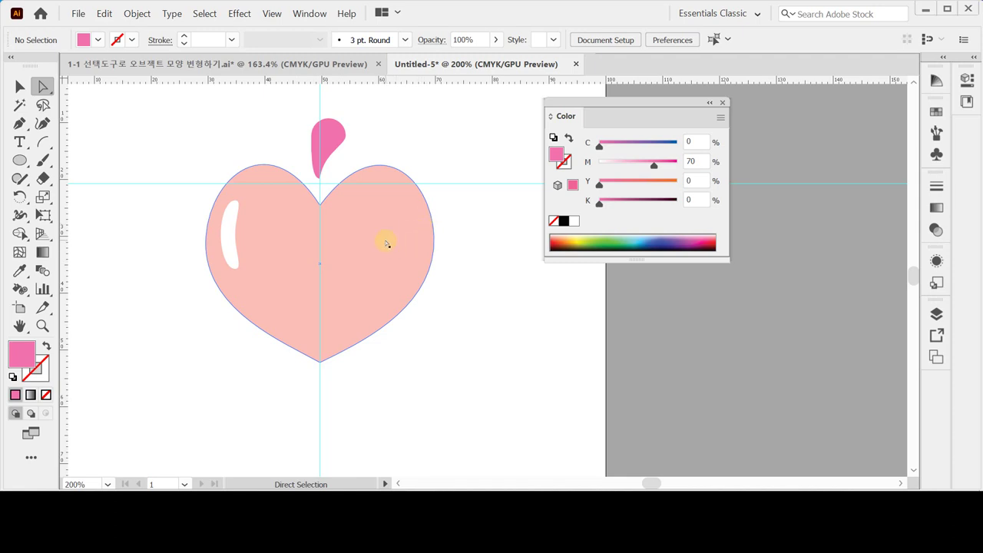
click(428, 198)
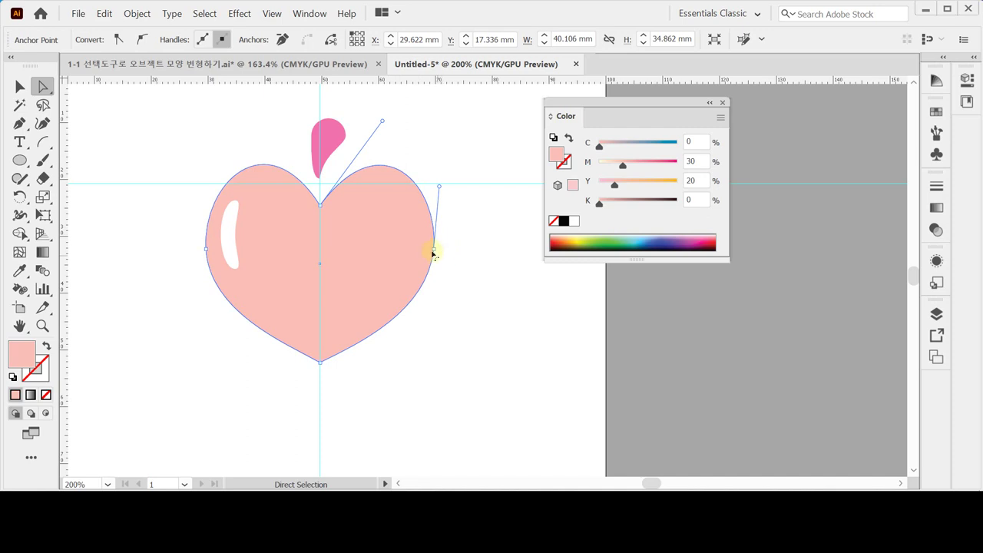
click(434, 248)
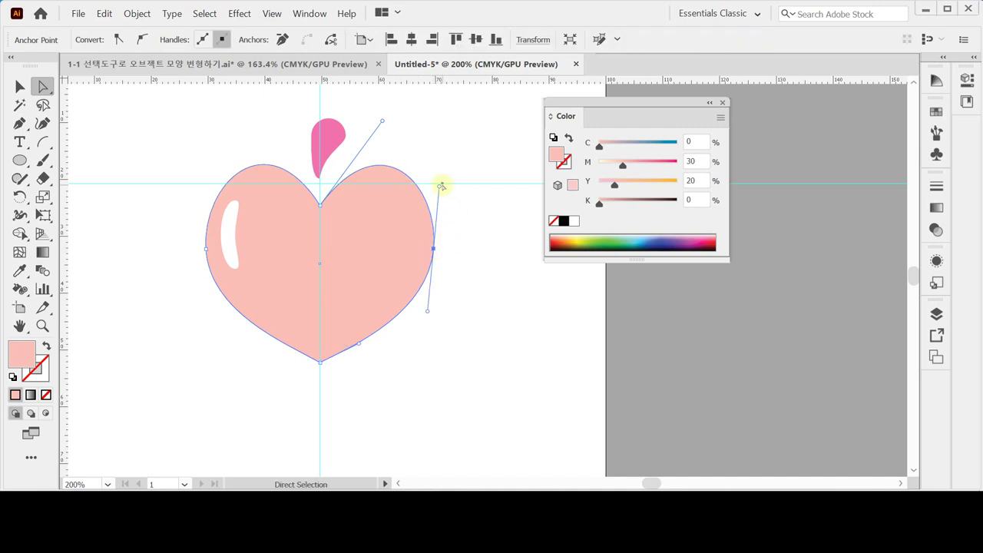
click(475, 278)
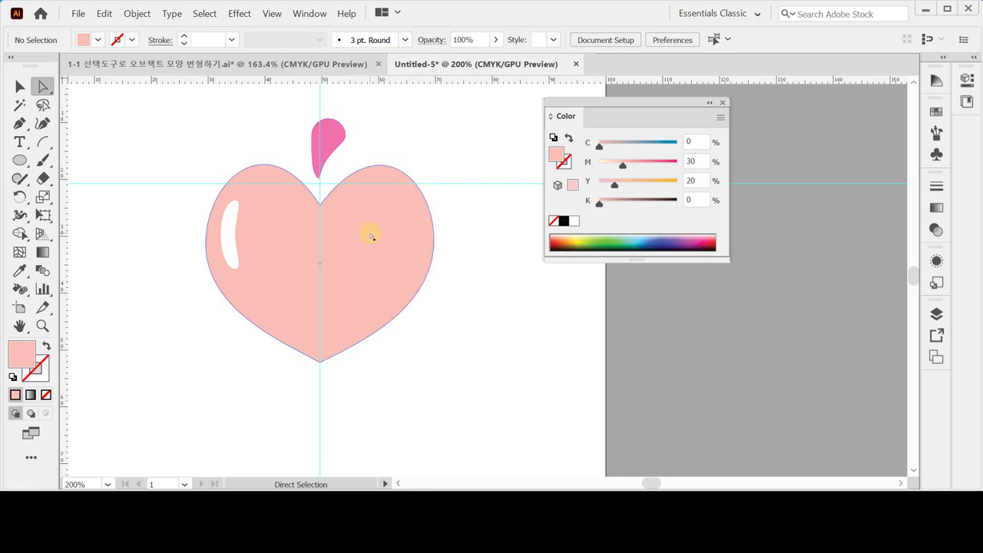
click(345, 244)
click(319, 204)
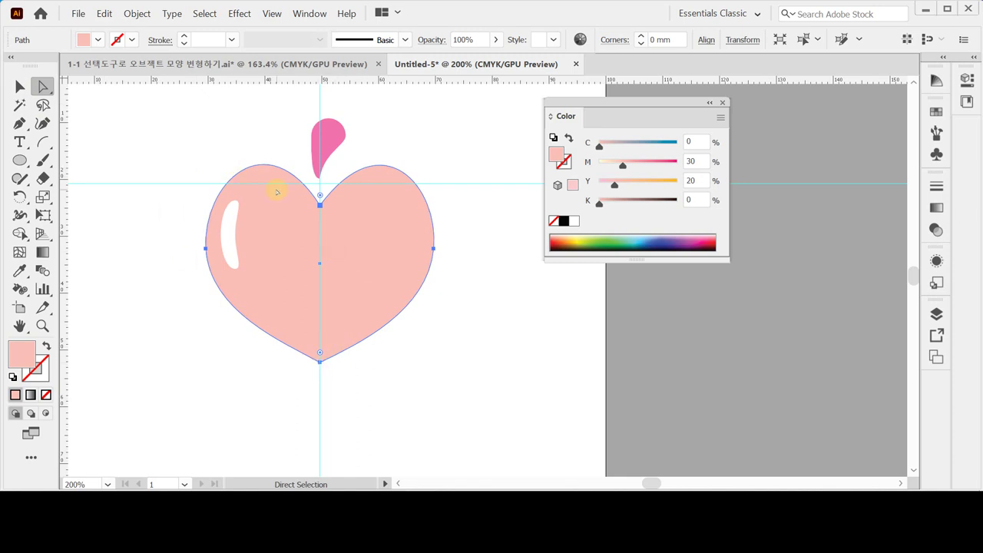
click(434, 248)
click(452, 275)
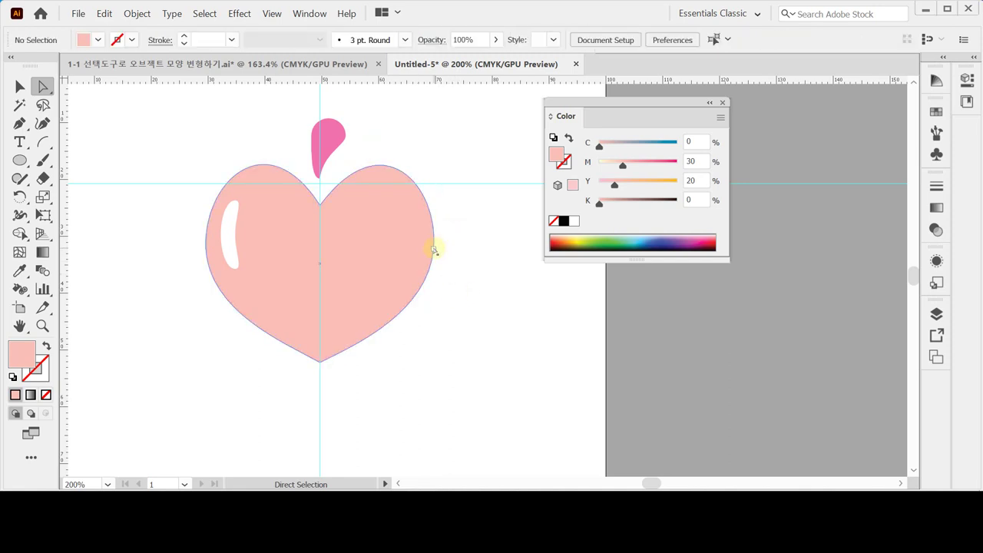
click(433, 248)
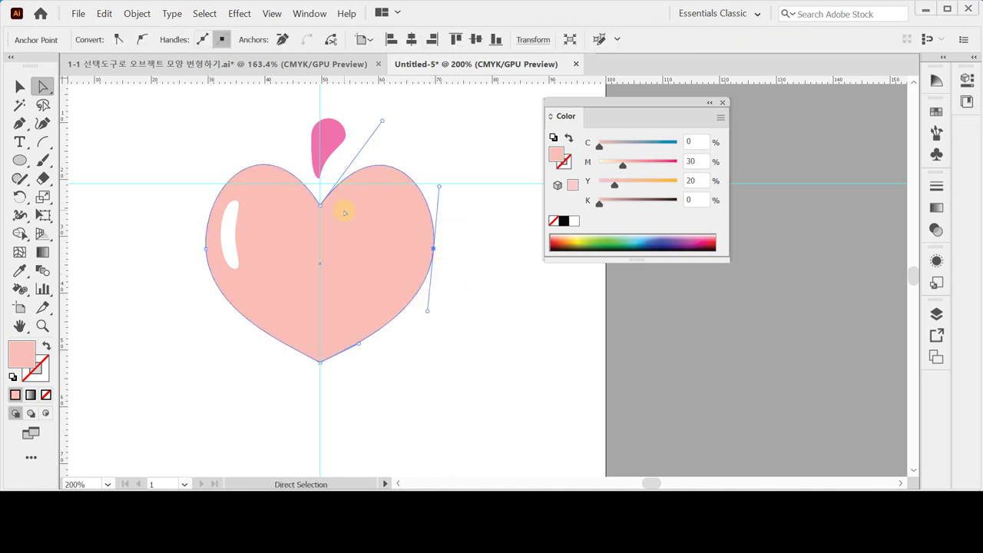
Step: Select the whole pink heart, open its Scale options and choose uniform scaling
click(338, 254)
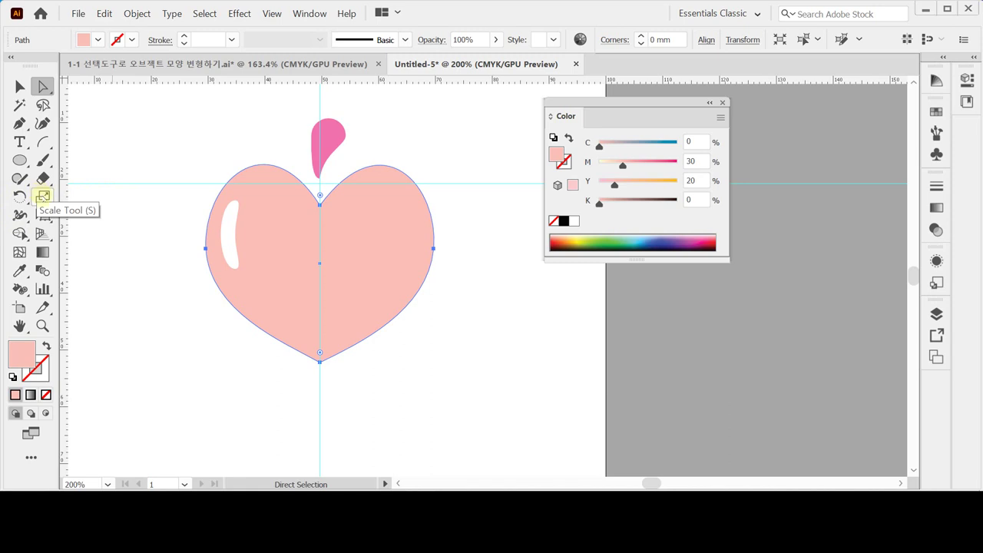
click(42, 197)
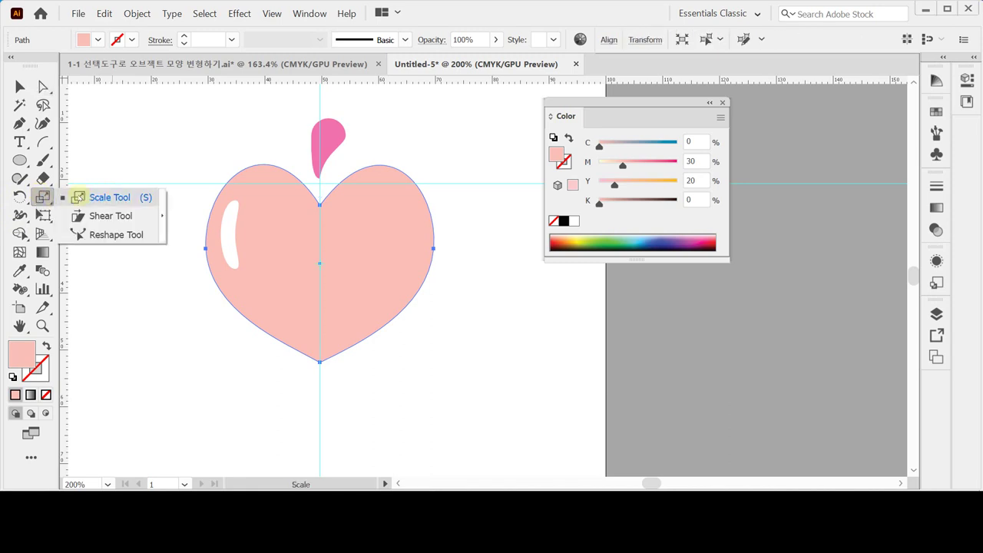
click(78, 197)
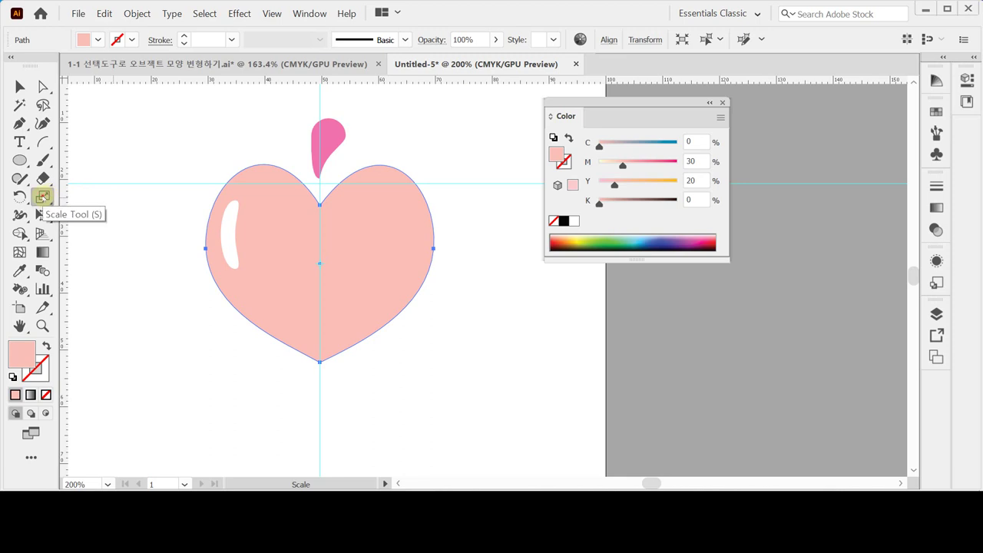
double_click(42, 197)
drag(125, 81, 299, 109)
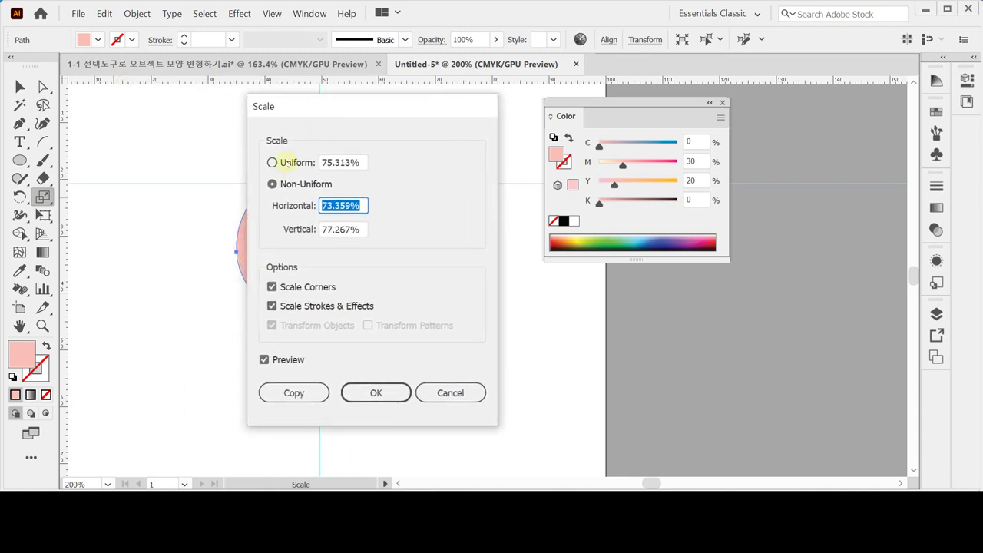
click(290, 164)
drag(310, 118, 353, 108)
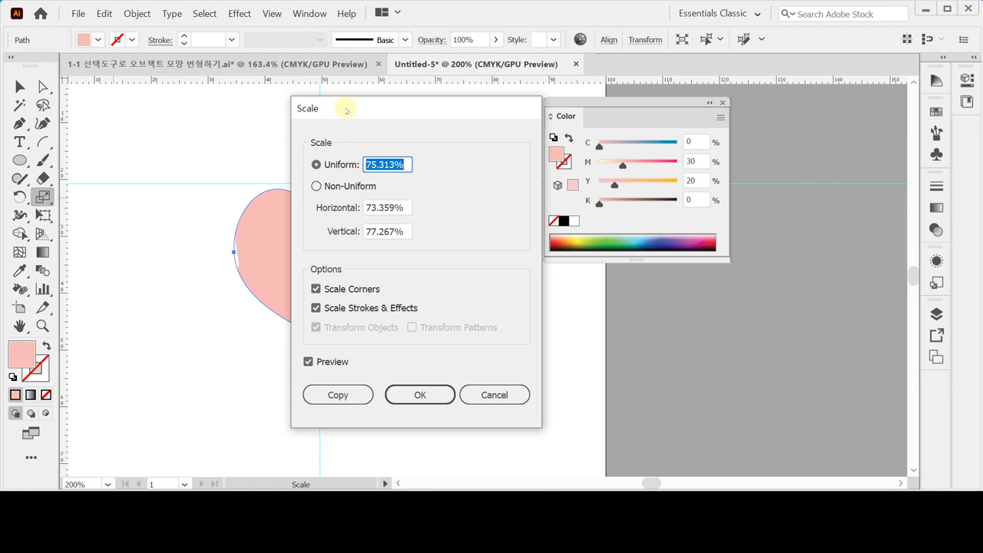
Step: Switch the heart's scaling to non-uniform to check the horizontal and vertical fields, and return to uniform
click(335, 187)
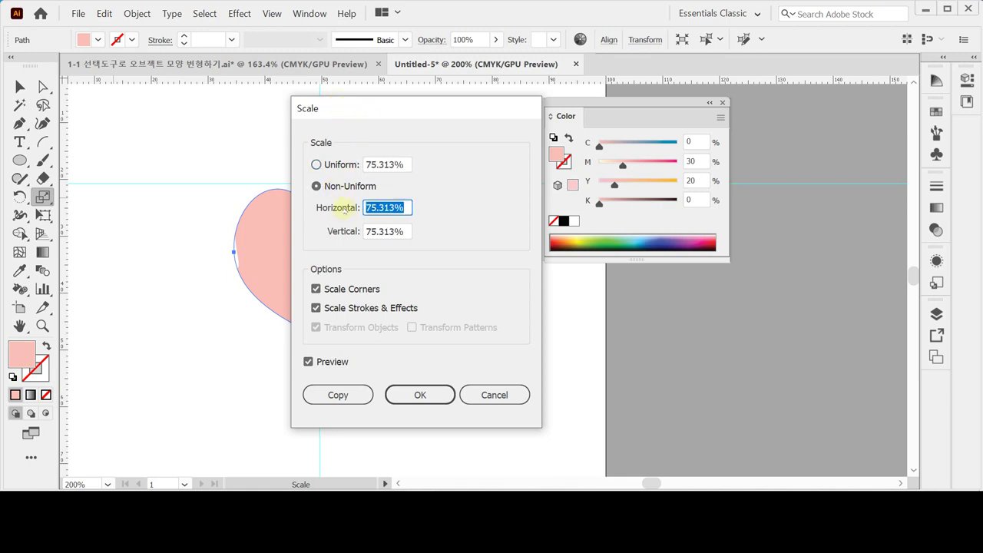
click(341, 231)
click(338, 207)
click(341, 231)
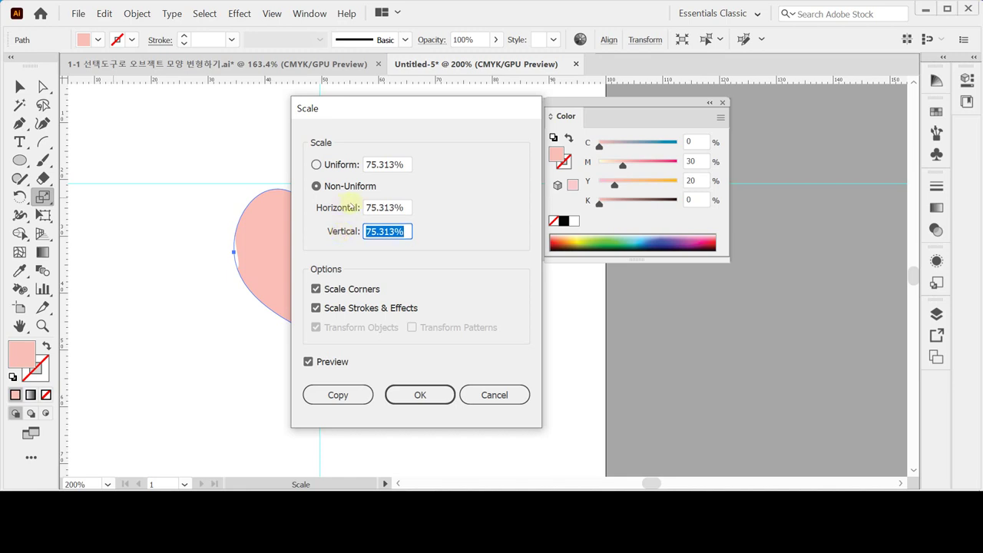
click(342, 165)
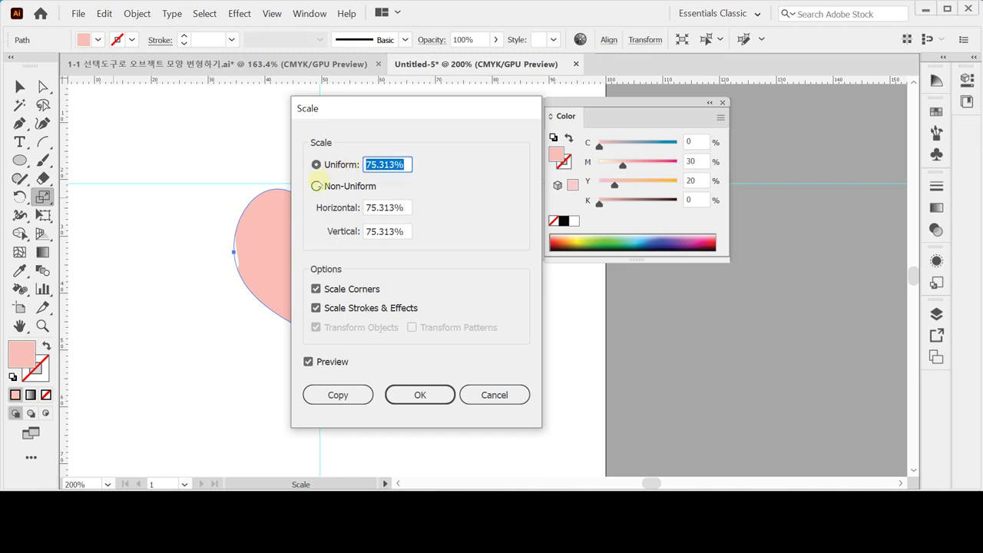
Step: Set the uniform scale to 60%, compare the preview, and create the scaled heart as a copy inside the original
text(60)
drag(372, 110, 473, 117)
key(Tab)
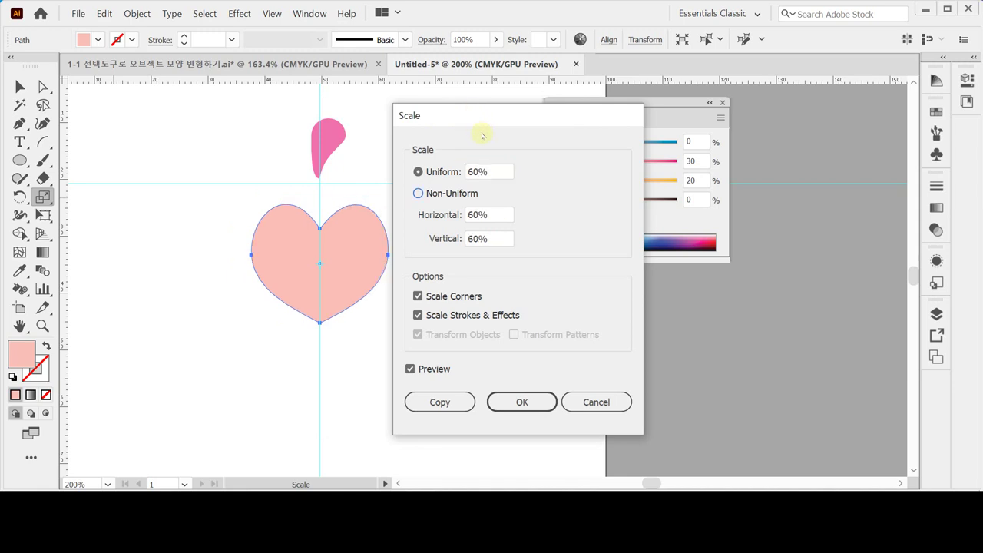
click(409, 370)
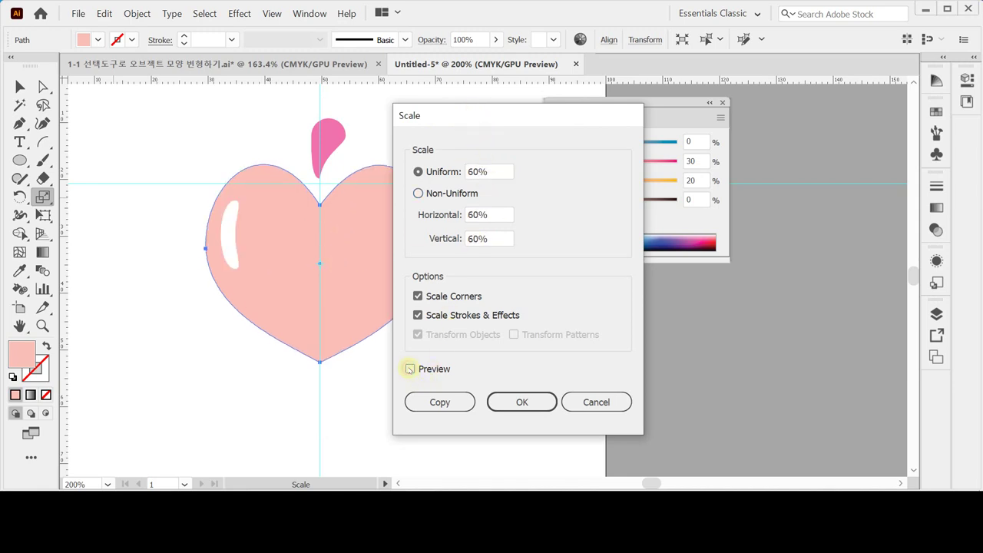
click(409, 369)
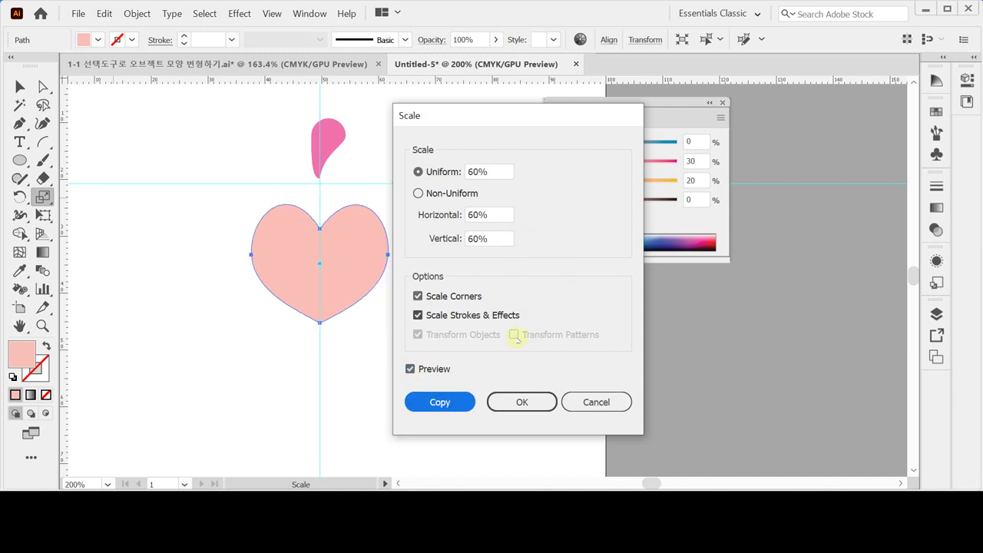
click(501, 411)
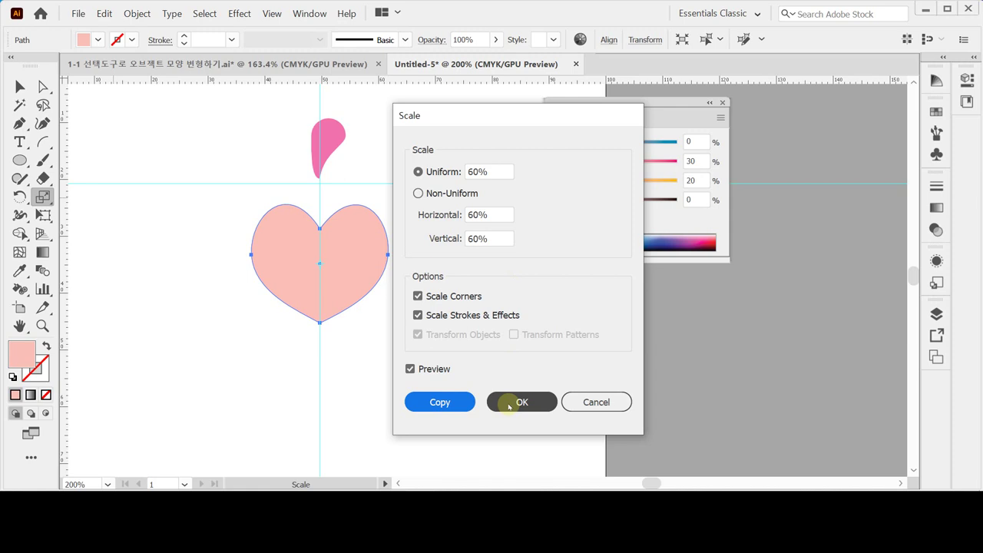
click(439, 402)
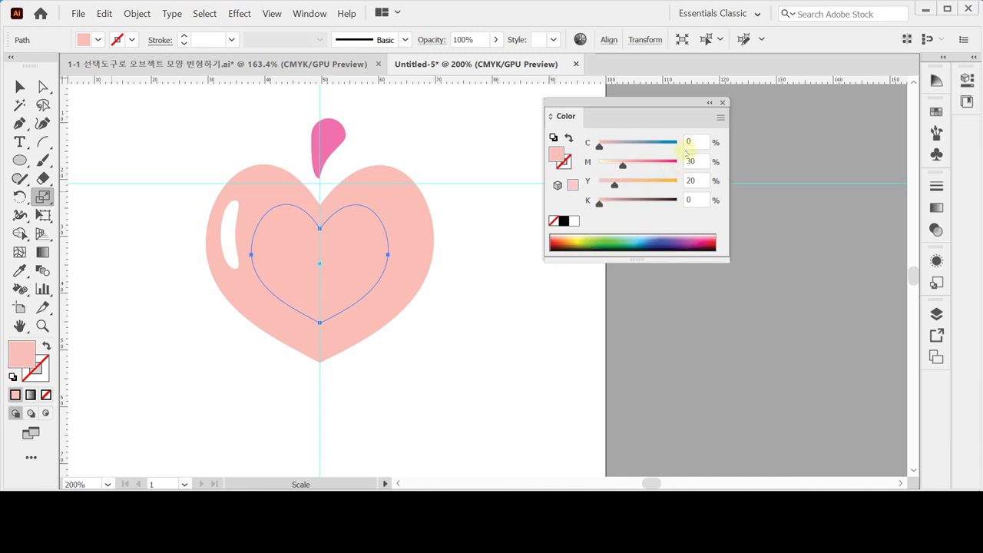
Step: Fill the small inner heart with teal, using C 60, M 0, Y 30
click(696, 143)
text(60)
key(Tab)
text(0)
key(Tab)
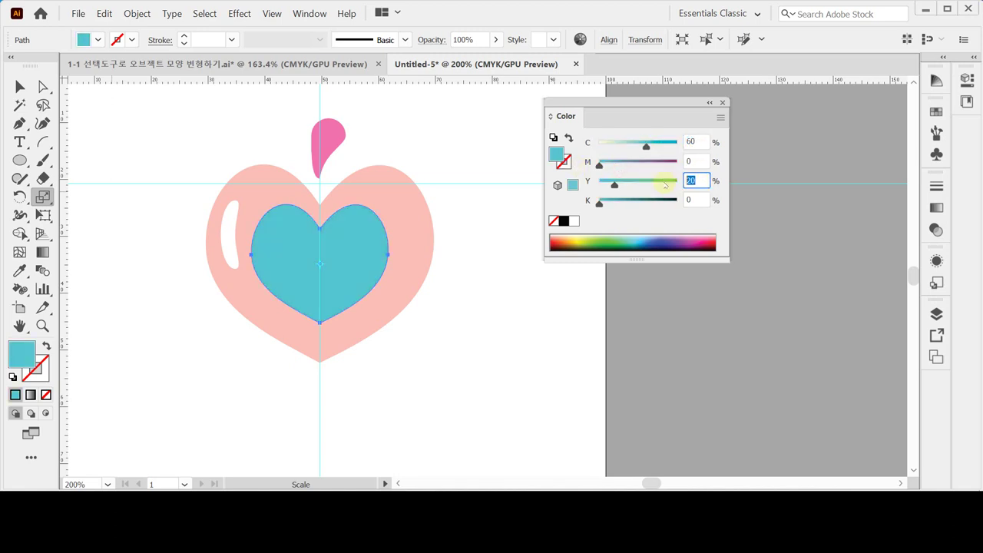
text(30)
key(Return)
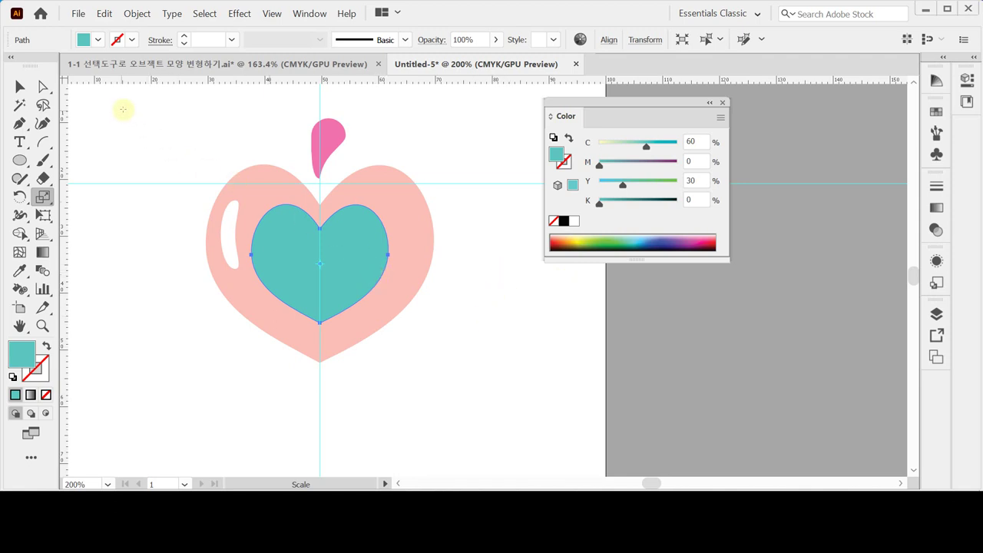
Step: Try rotating the teal inner heart freehand by its bounding box, and undo the rotation
click(19, 86)
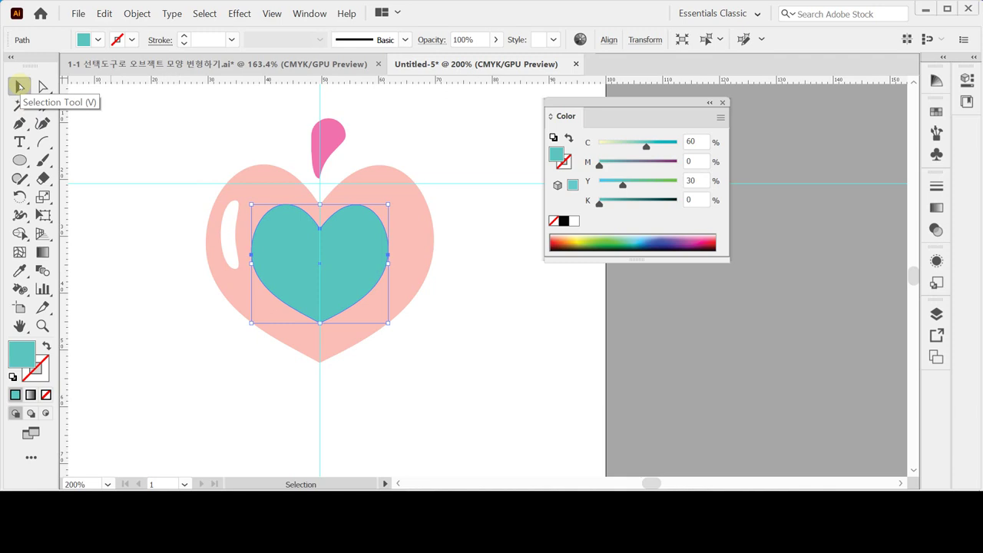
click(283, 228)
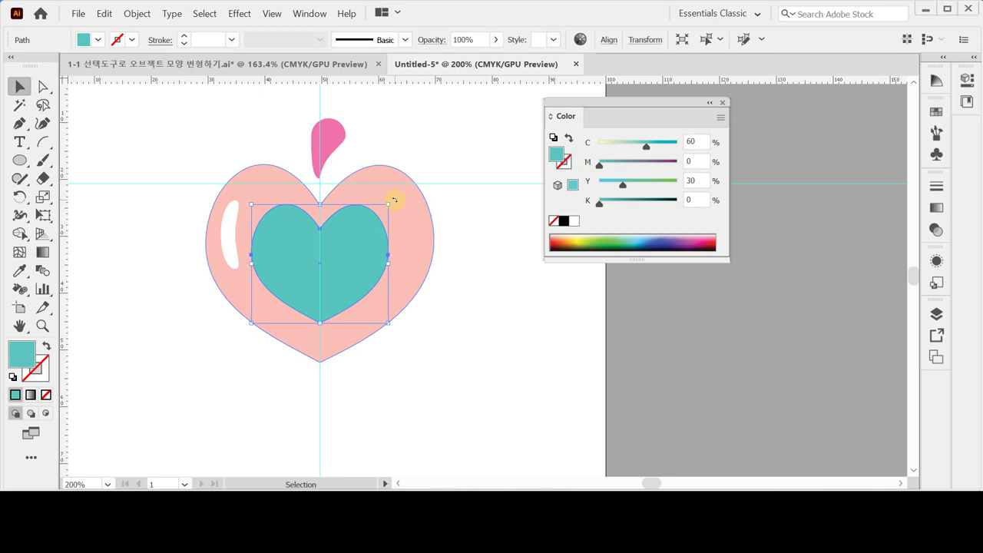
drag(394, 201, 415, 322)
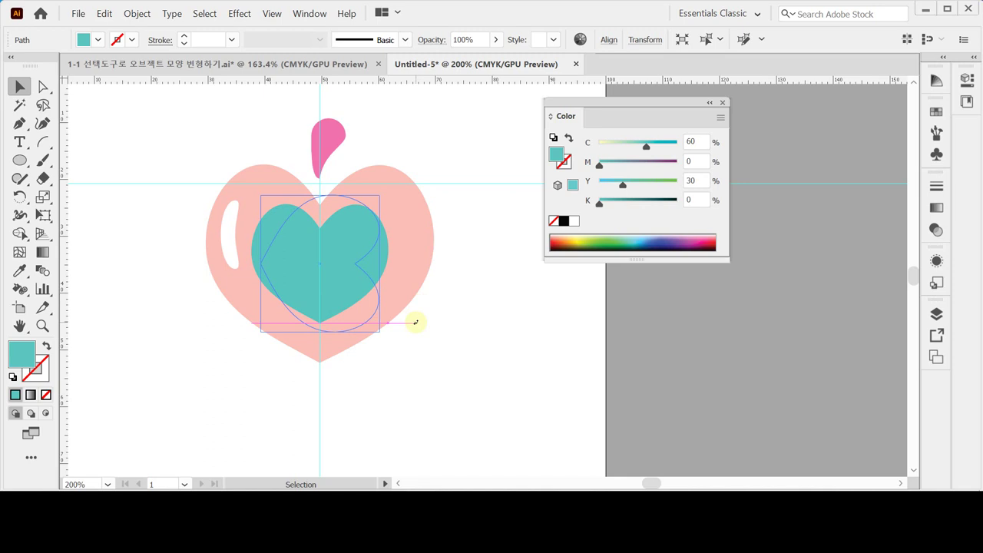
drag(414, 322, 433, 275)
key(ctrl+z)
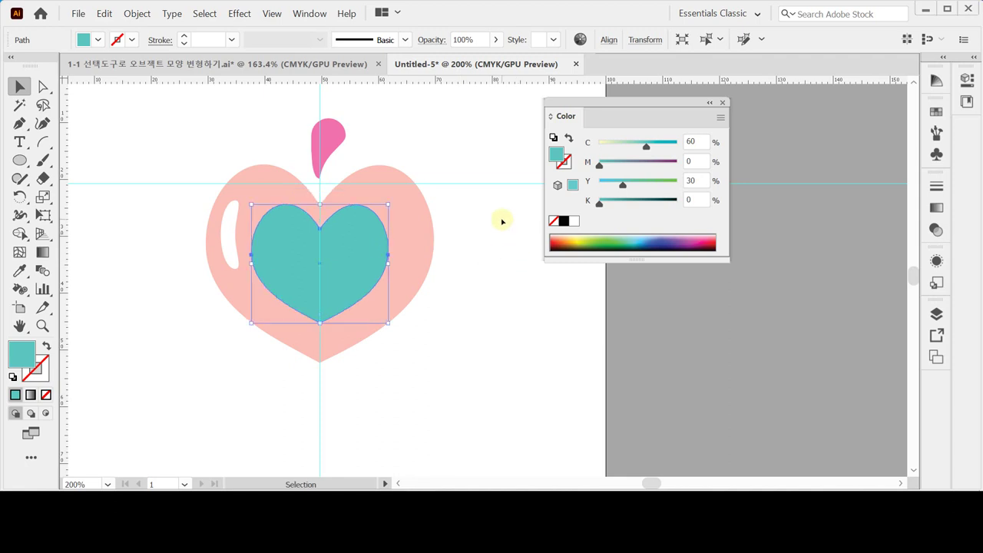
Step: With the teal inner heart selected, open the Rotate options and move the dialog off the heart
click(304, 238)
click(19, 196)
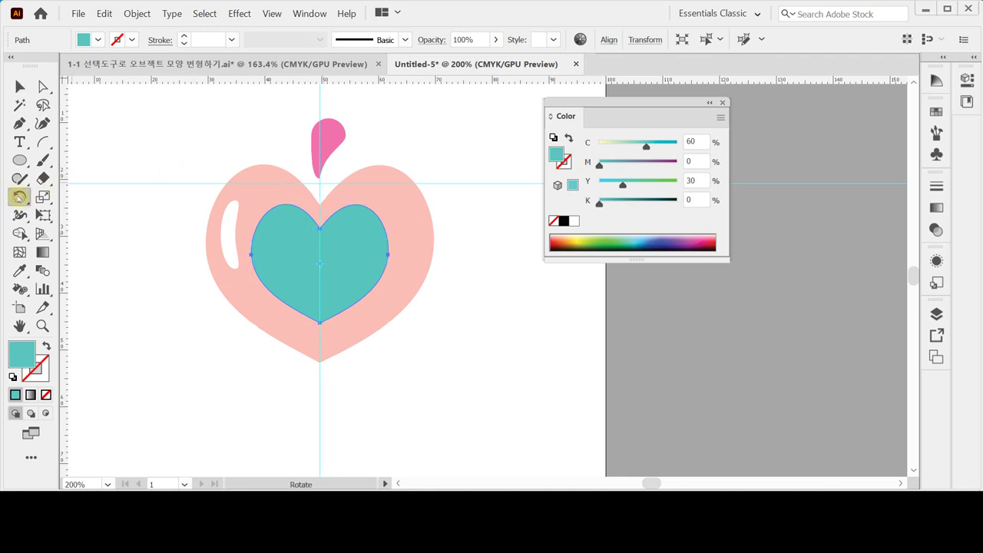
double_click(19, 197)
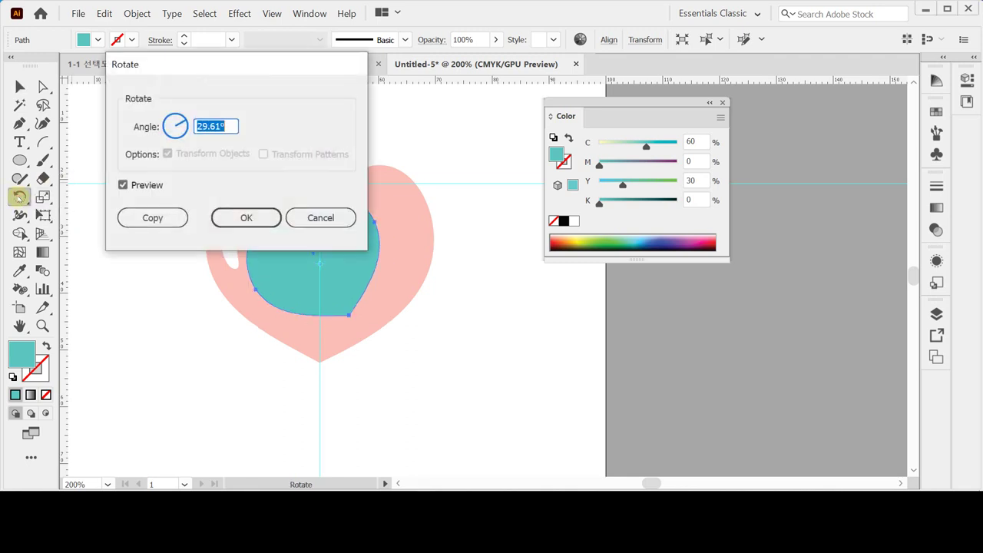
drag(176, 66, 433, 215)
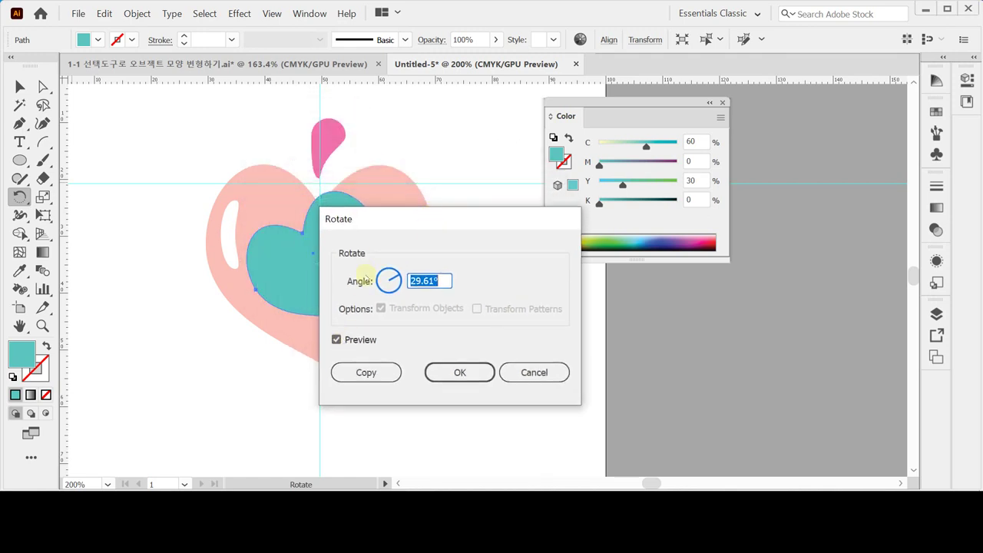
Step: Try several rotation angles for the teal heart with the angle dial, watching the preview
click(385, 283)
drag(382, 283, 388, 273)
drag(397, 220, 461, 224)
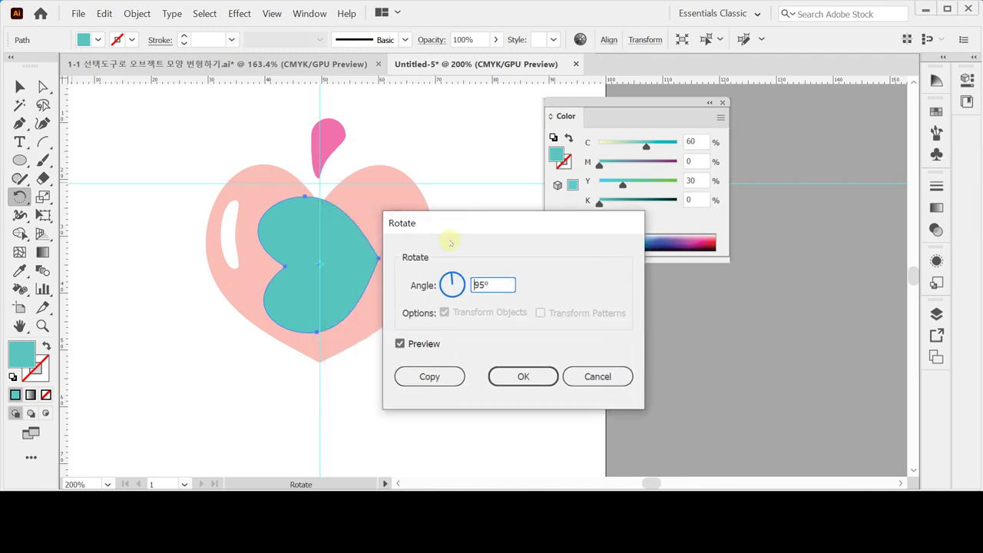
drag(454, 283, 452, 275)
Step: Rotate the teal inner heart by -20°, applying the rotation to the heart itself without making a copy
double_click(505, 285)
text(-20)
key(Tab)
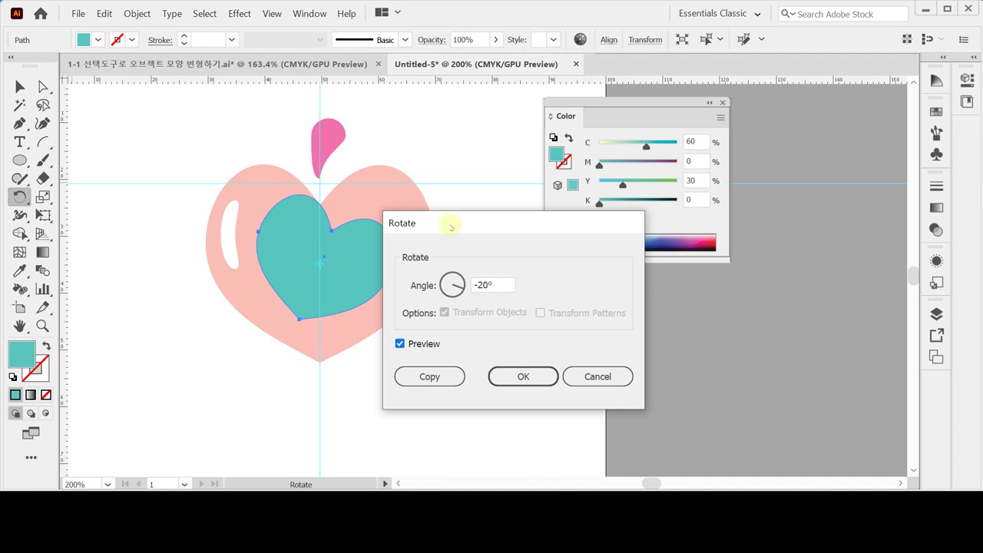
drag(460, 224, 493, 235)
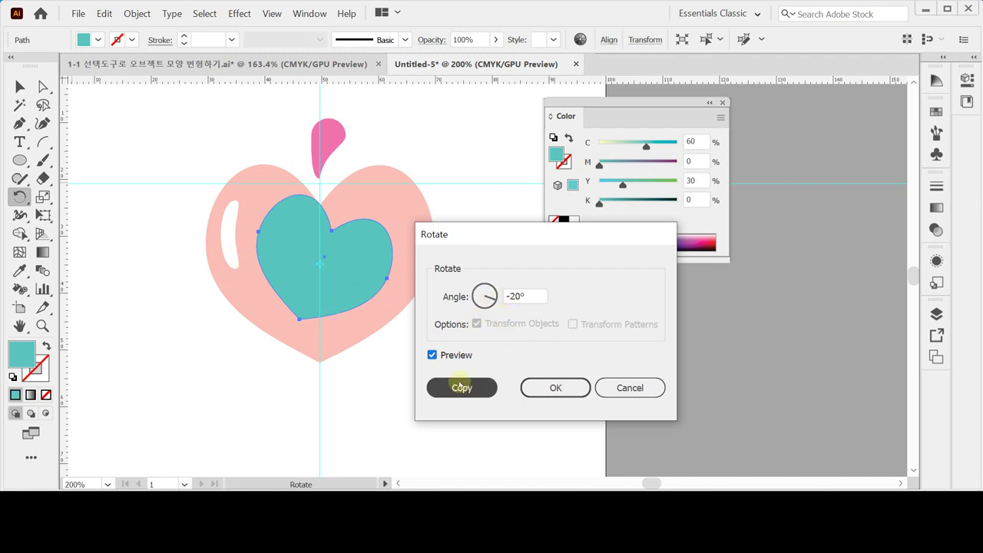
click(555, 388)
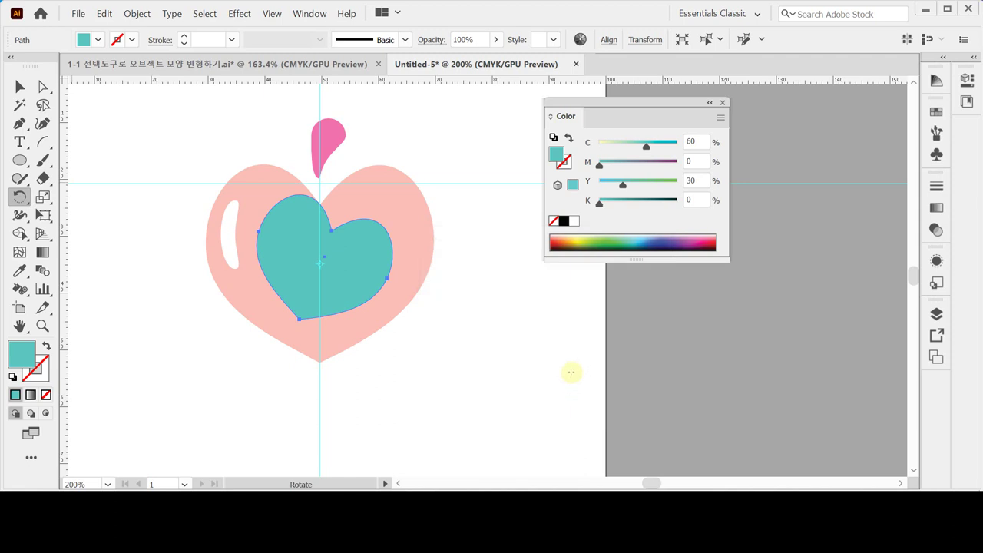
Step: Move the teal heart over the pink heart's lower-right edge and make a copy of it offset slightly down and to the right
drag(323, 281, 405, 327)
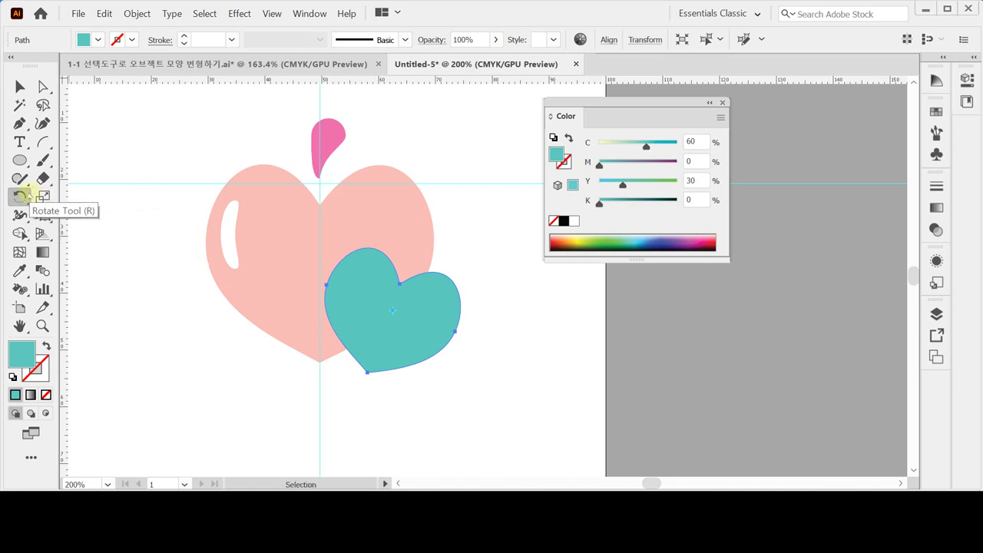
click(20, 87)
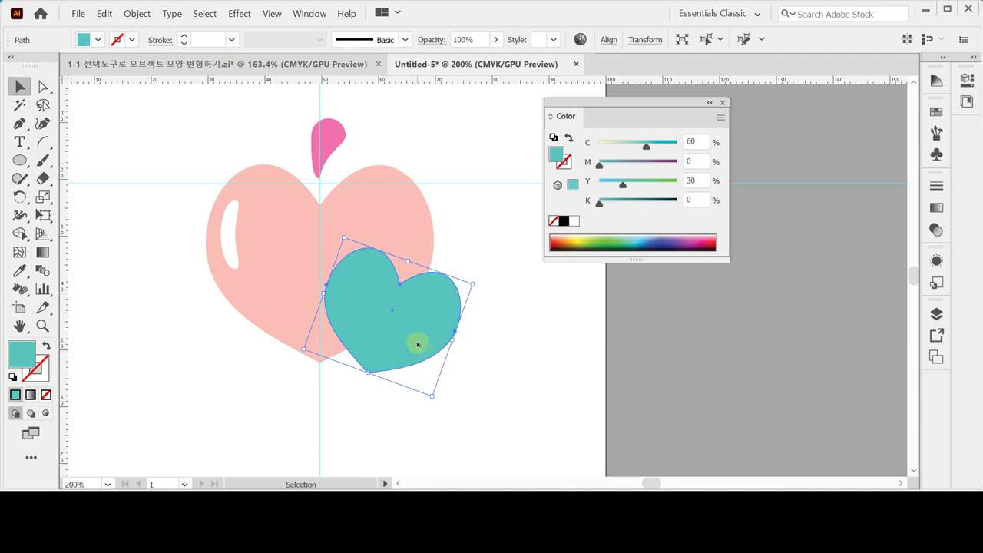
drag(417, 345, 430, 346)
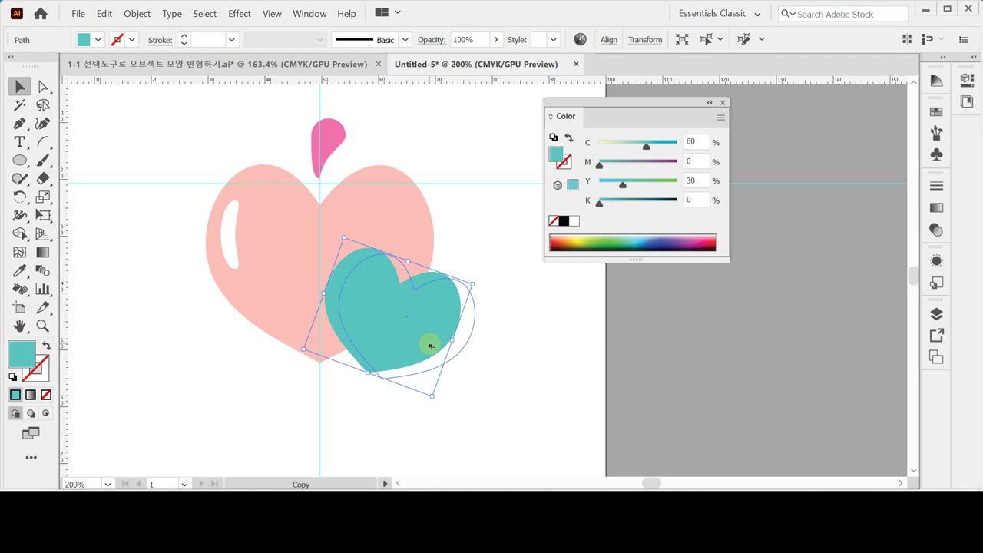
drag(431, 346, 430, 345)
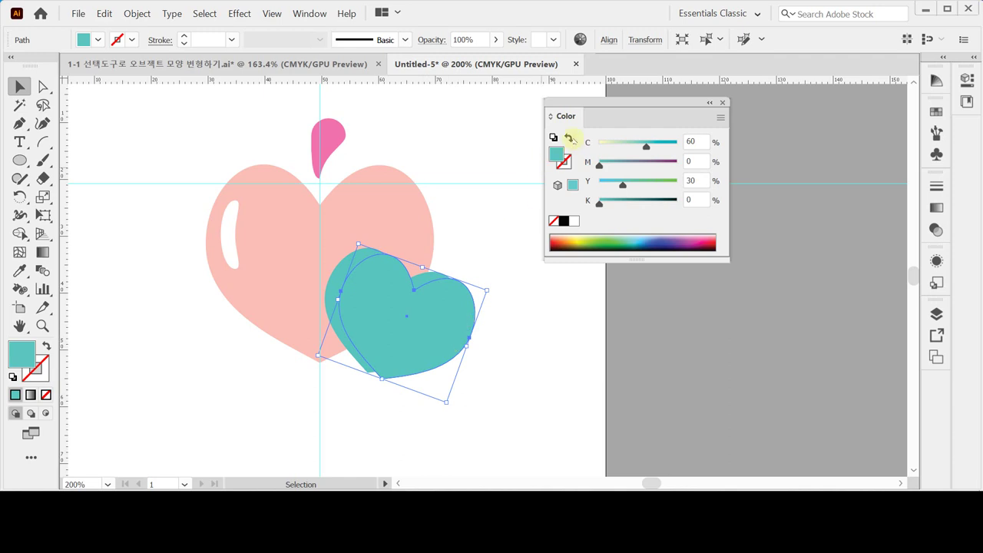
Step: Swap the copied heart's fill and stroke to leave only an outline, and set its stroke colour to C 0, M 70, Y 0, K 0
click(569, 138)
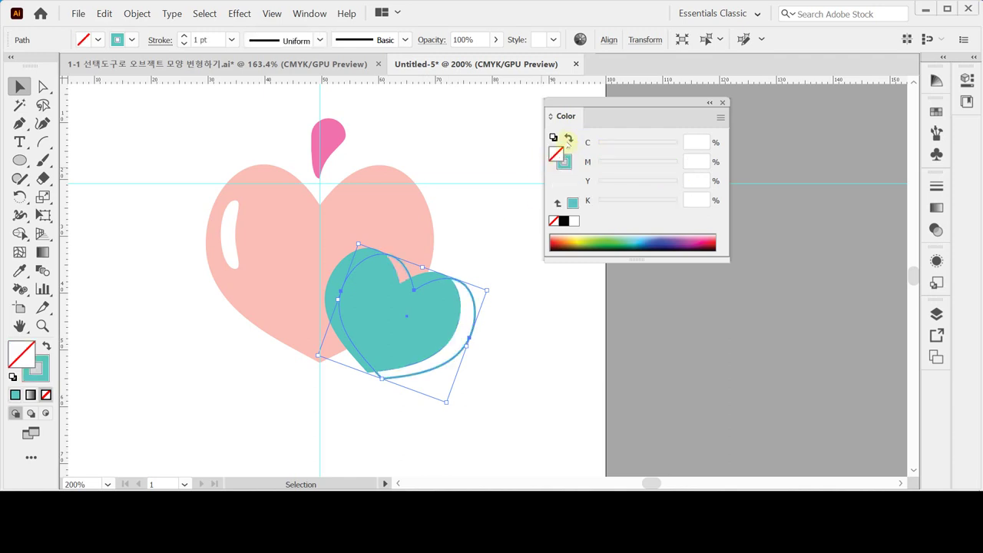
click(568, 139)
click(569, 139)
click(565, 162)
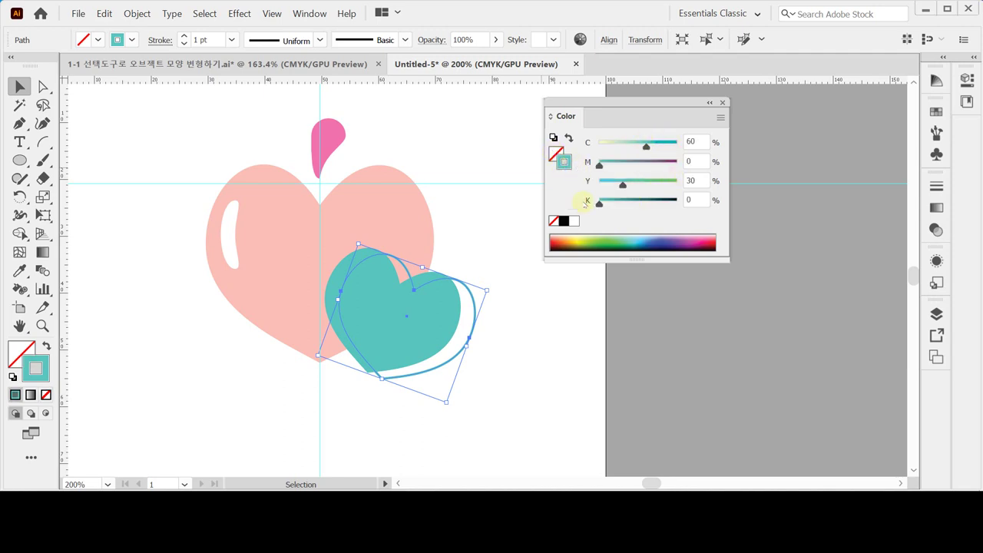
click(573, 222)
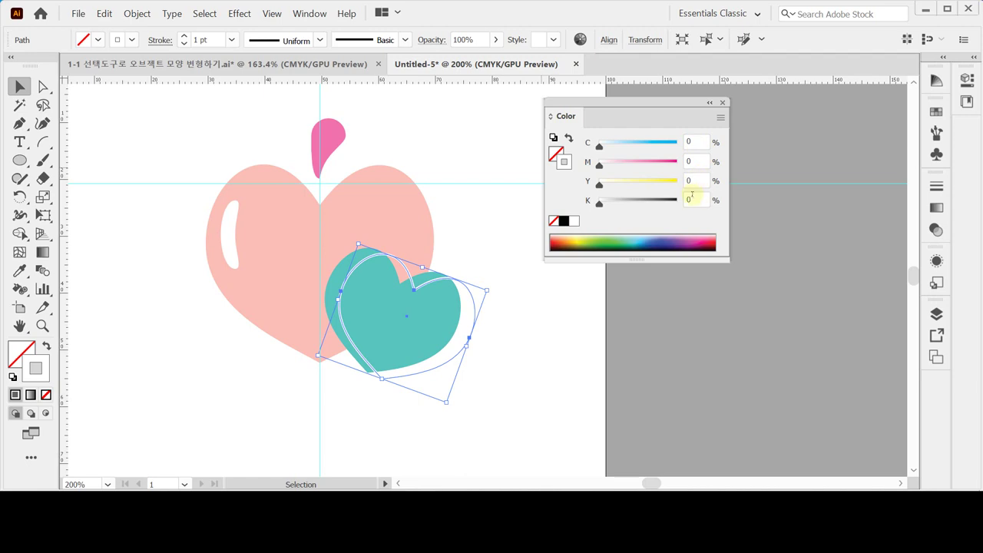
click(688, 162)
text(70)
key(Return)
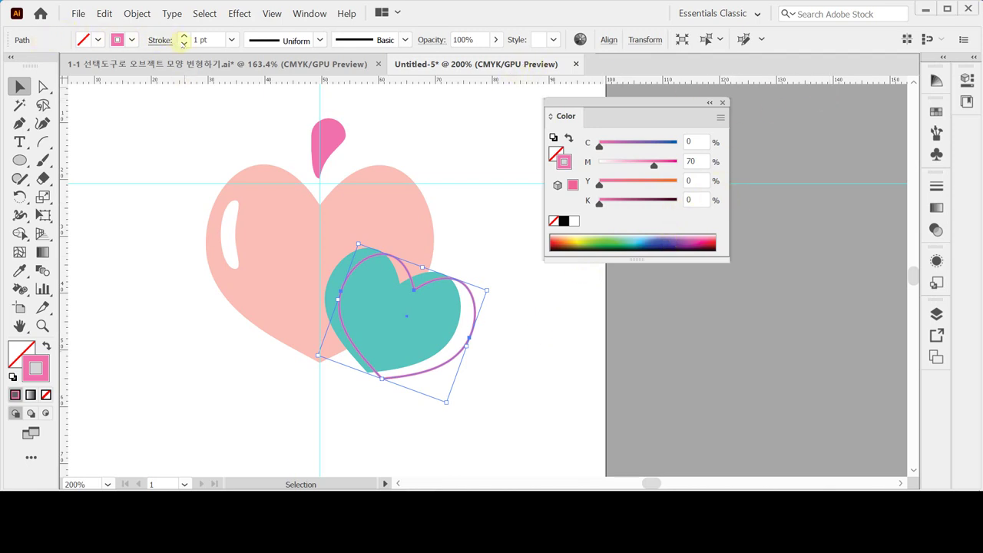
Step: Set the copied heart's stroke weight to 2 pt
click(183, 36)
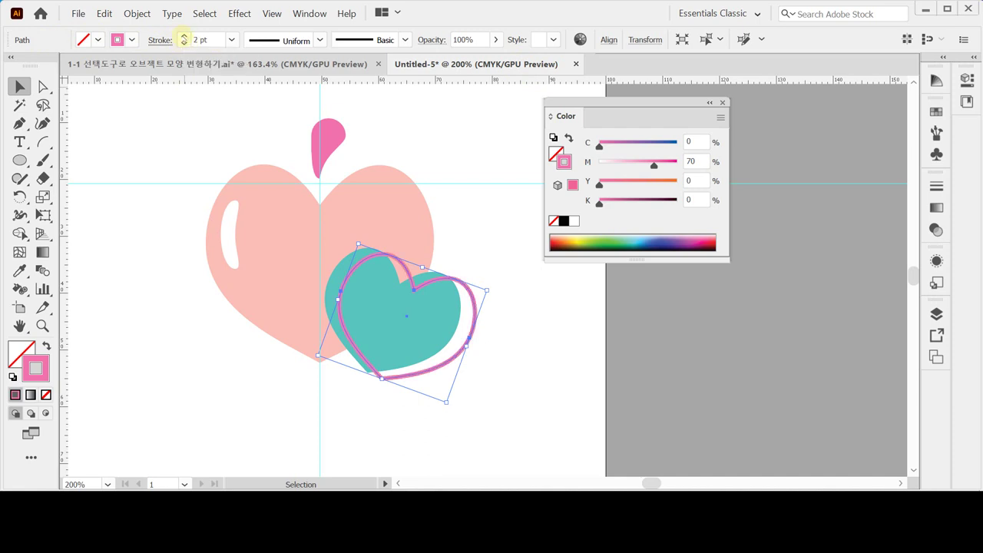
click(159, 40)
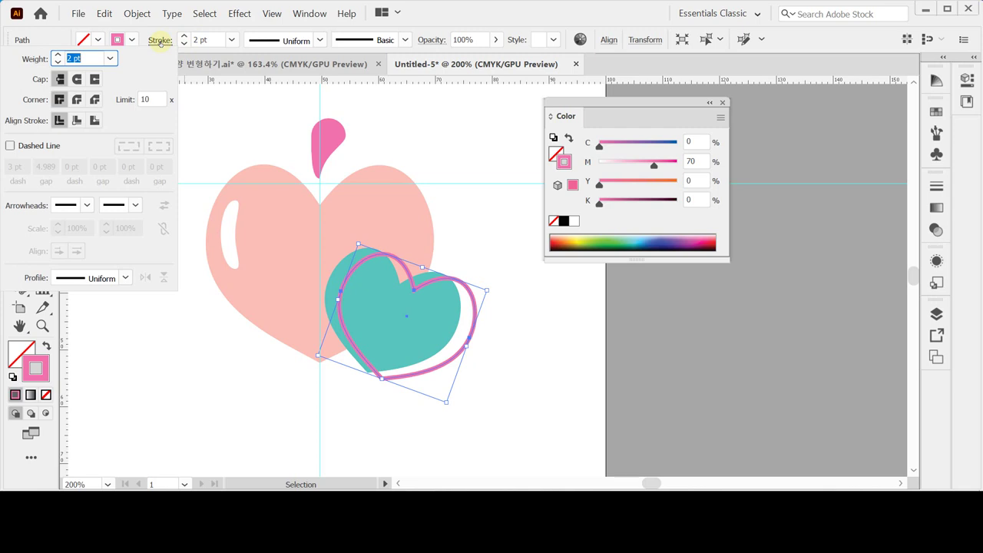
click(159, 40)
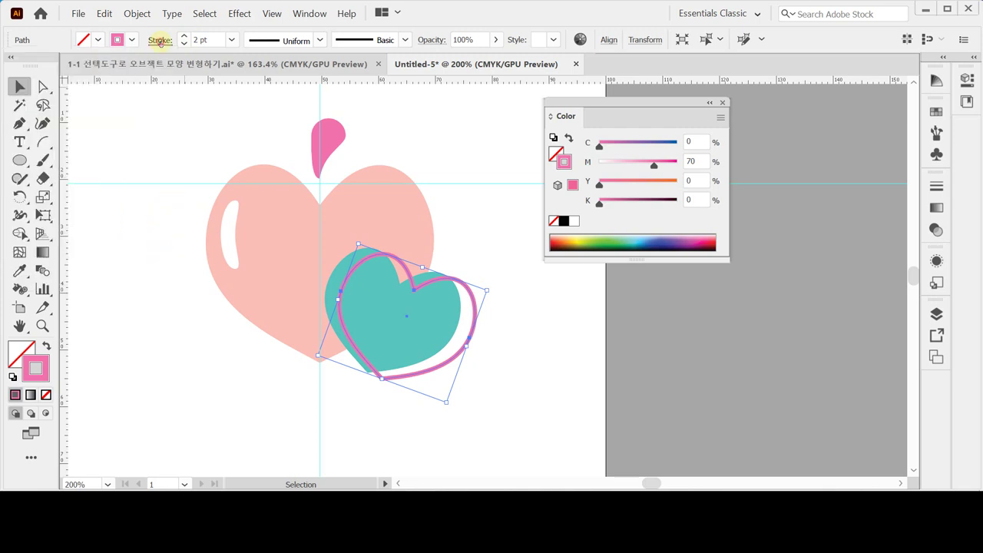
Step: Detach the Stroke panel from the dock, attach it beneath the floating Color panel, and reposition the pair
click(937, 187)
click(936, 186)
mouse_move(936, 187)
mouse_down()
mouse_move(871, 241)
mouse_move(575, 289)
mouse_move(557, 280)
mouse_move(552, 261)
mouse_up()
click(560, 266)
click(563, 268)
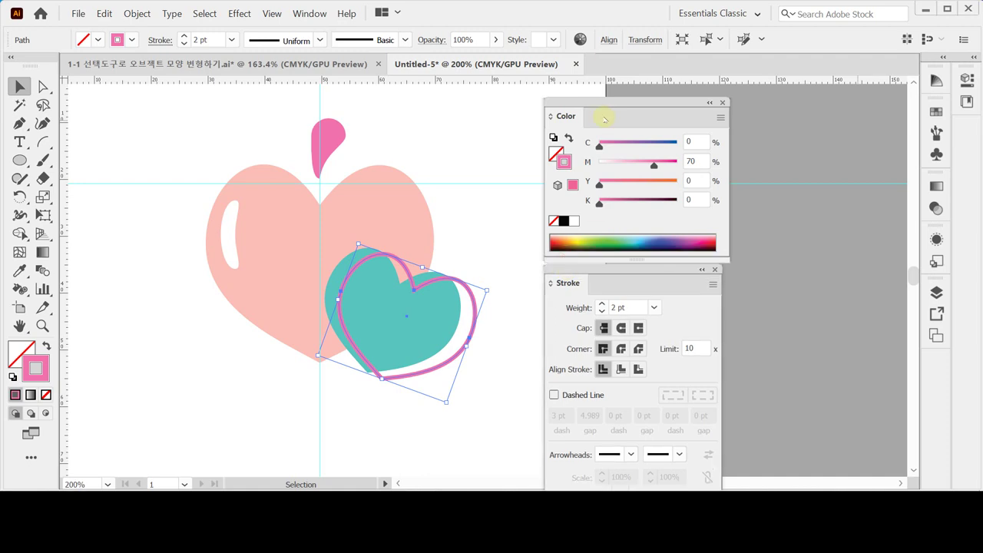
drag(607, 102, 630, 87)
mouse_move(589, 278)
mouse_down()
mouse_move(621, 253)
mouse_move(622, 269)
mouse_move(615, 249)
mouse_up()
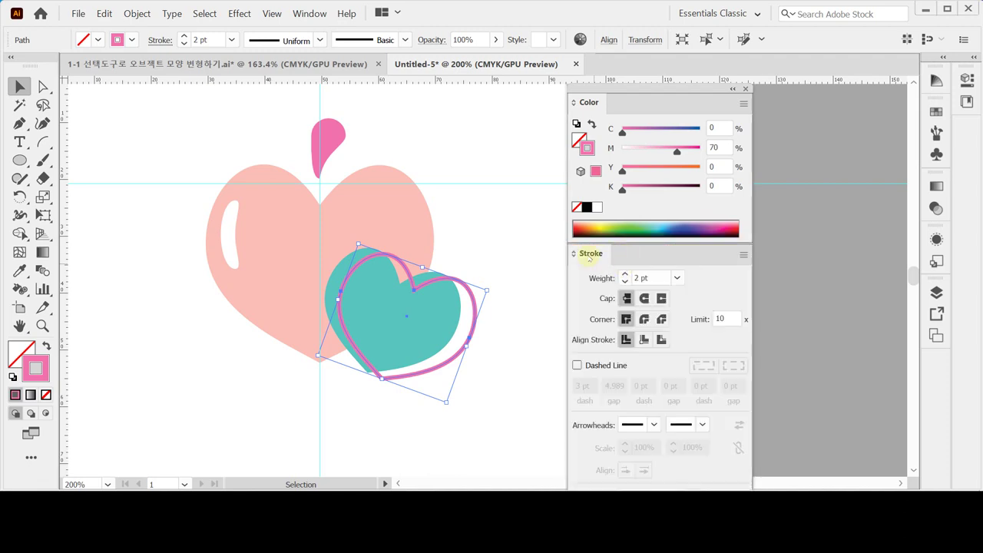
Step: Collapse the Color and Stroke panels, try grouping them as tabs in one panel, and switch between the two
click(589, 255)
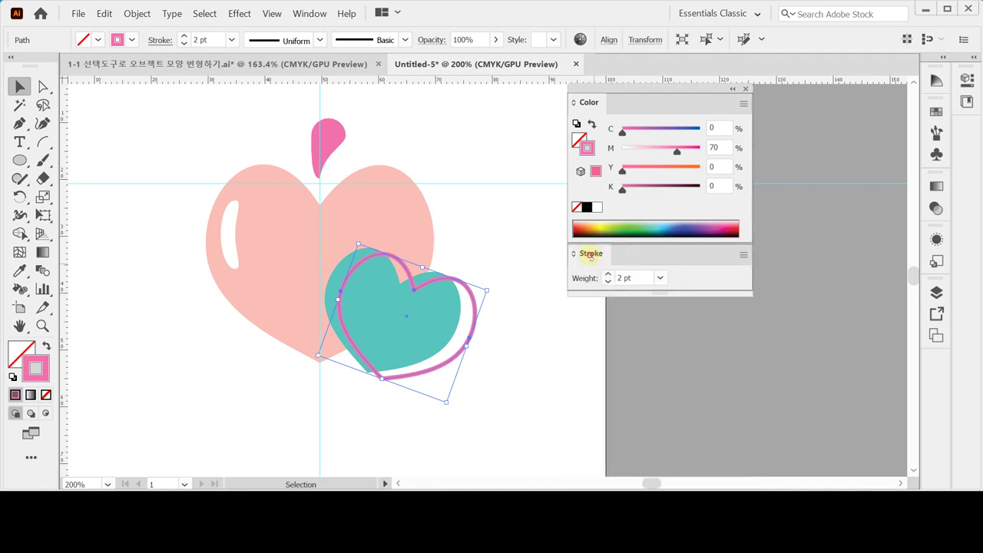
click(588, 102)
mouse_move(602, 89)
mouse_down()
mouse_move(621, 126)
mouse_move(615, 108)
mouse_up()
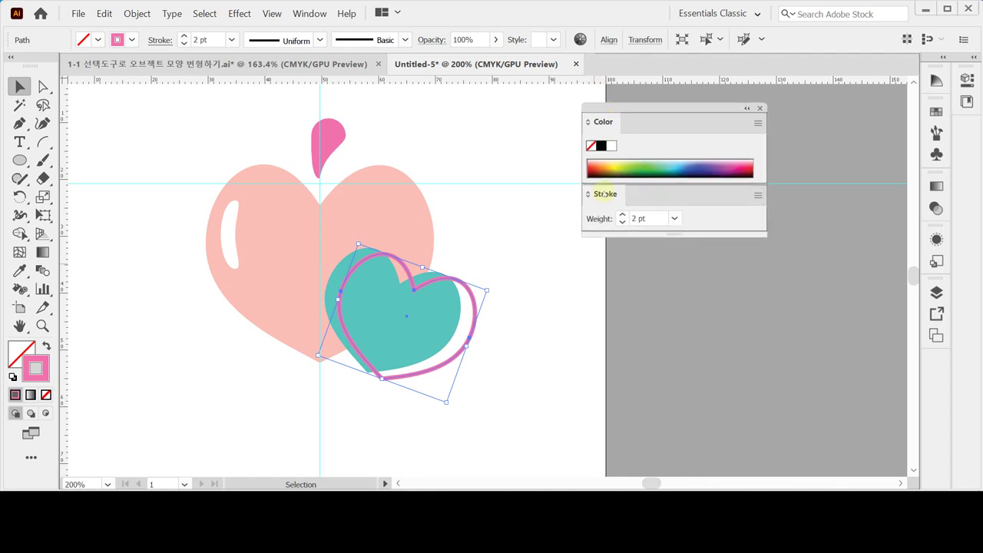
mouse_move(605, 195)
mouse_down()
mouse_move(649, 128)
mouse_move(641, 123)
mouse_up()
click(599, 122)
click(639, 122)
click(603, 121)
click(635, 122)
click(604, 121)
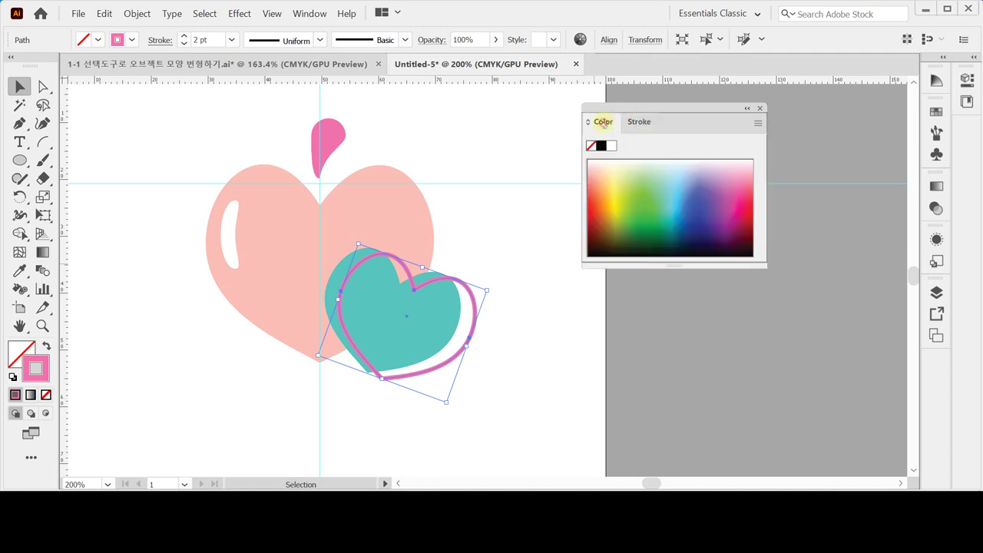
Step: Separate the Stroke panel from the Color panel, stack it underneath again, and expand both to show all their options
mouse_move(637, 121)
mouse_down()
mouse_move(625, 247)
mouse_move(599, 272)
mouse_up()
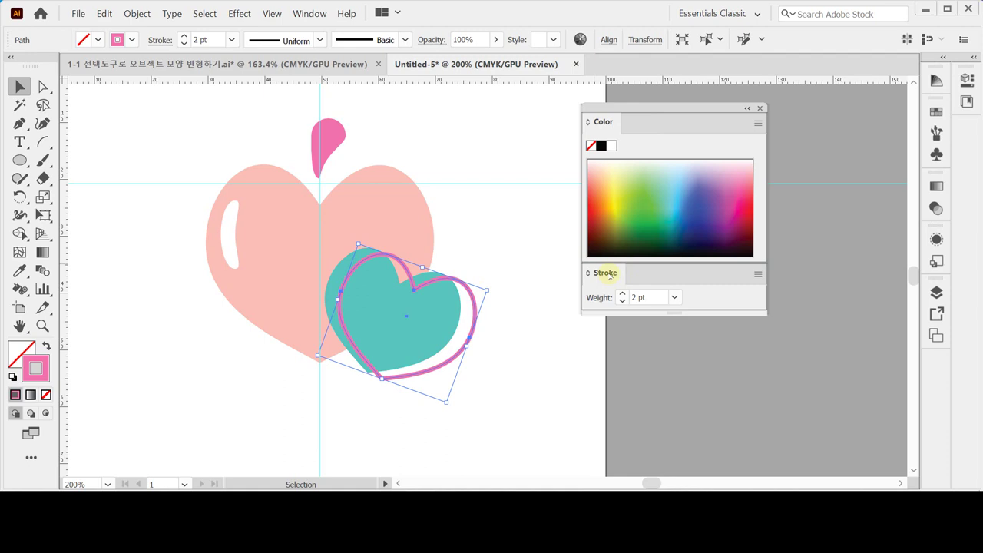
click(607, 273)
click(604, 121)
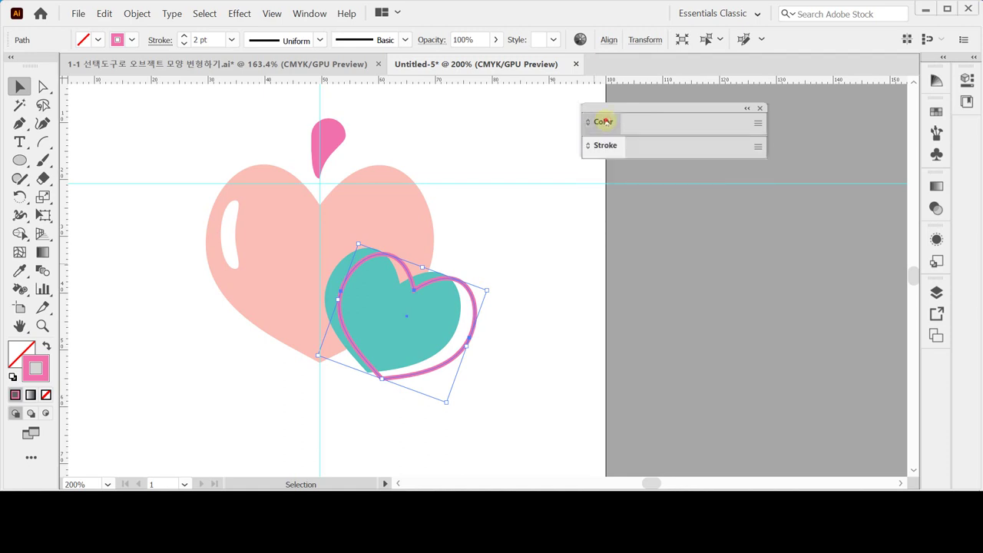
click(604, 121)
click(606, 274)
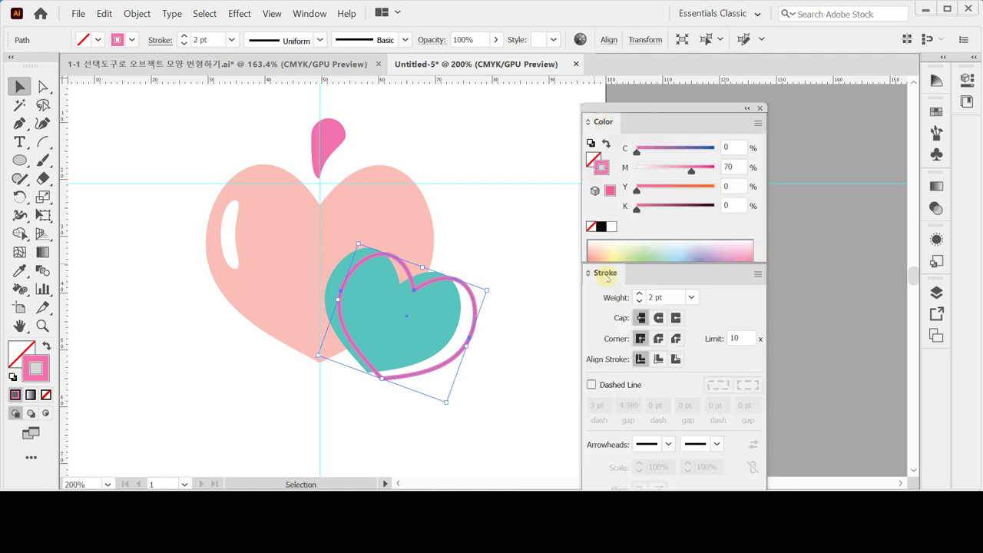
drag(631, 113, 631, 104)
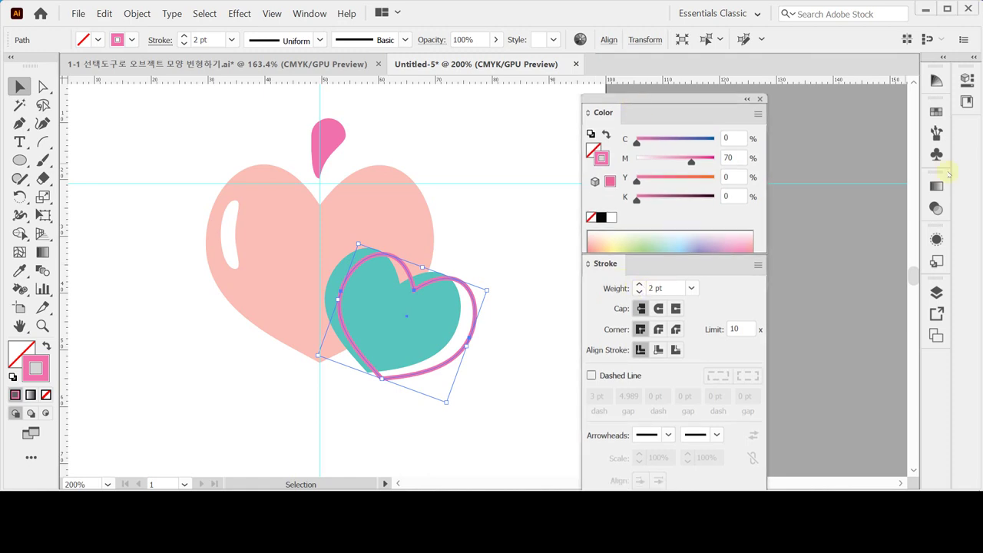
Step: Examine where the outlined heart's stroke colour can be edited: its properties, the color mixer and the swatches, moving the floating panels clear
click(966, 80)
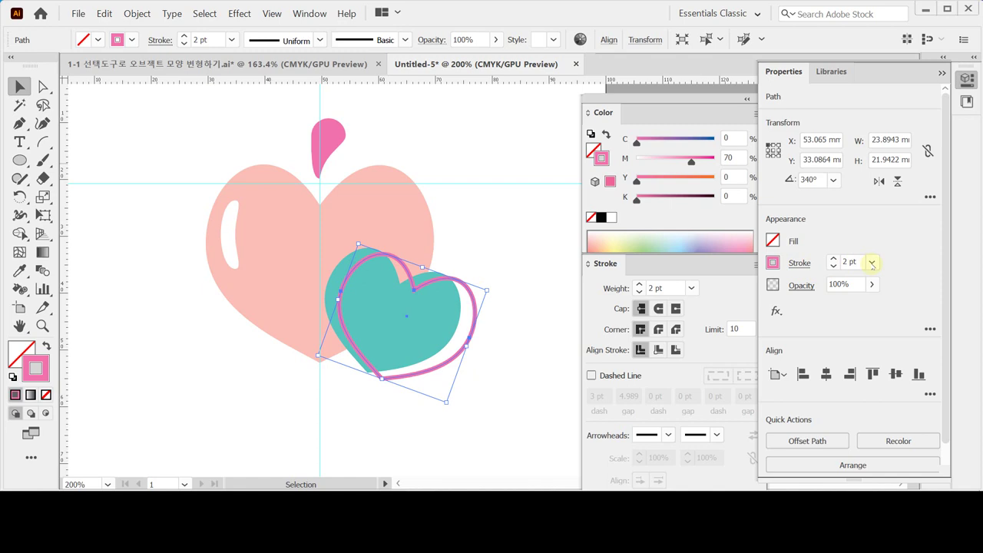
click(800, 263)
drag(623, 98, 572, 100)
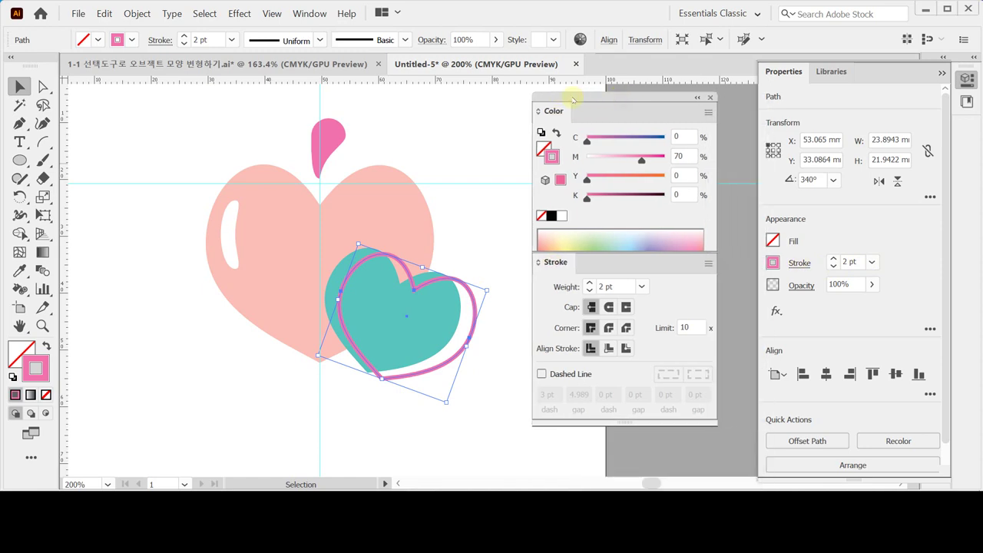
click(773, 263)
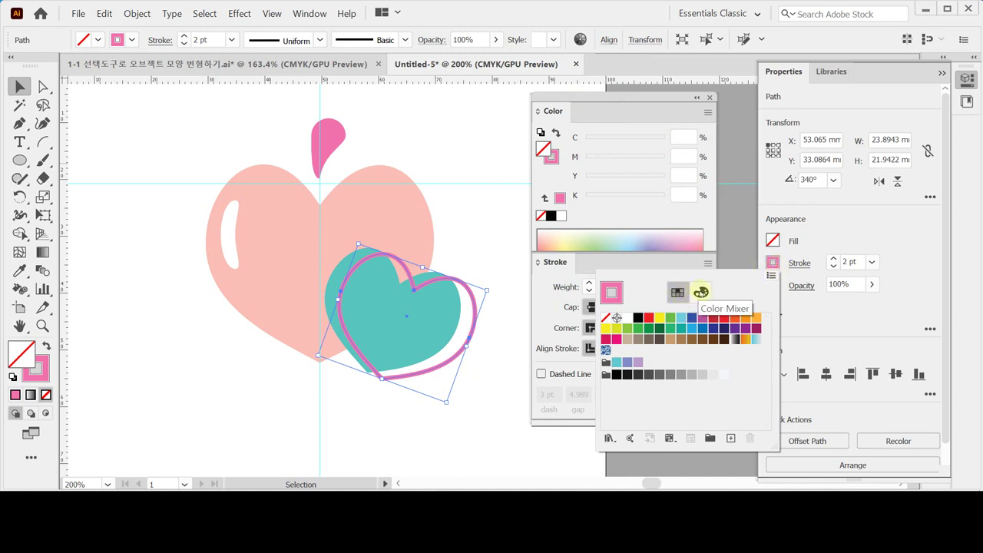
click(700, 291)
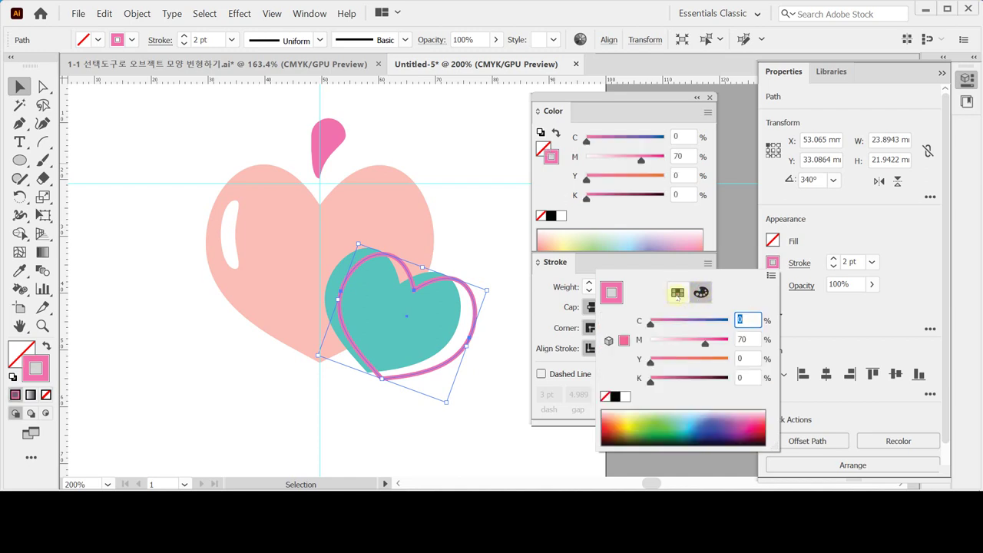
click(676, 294)
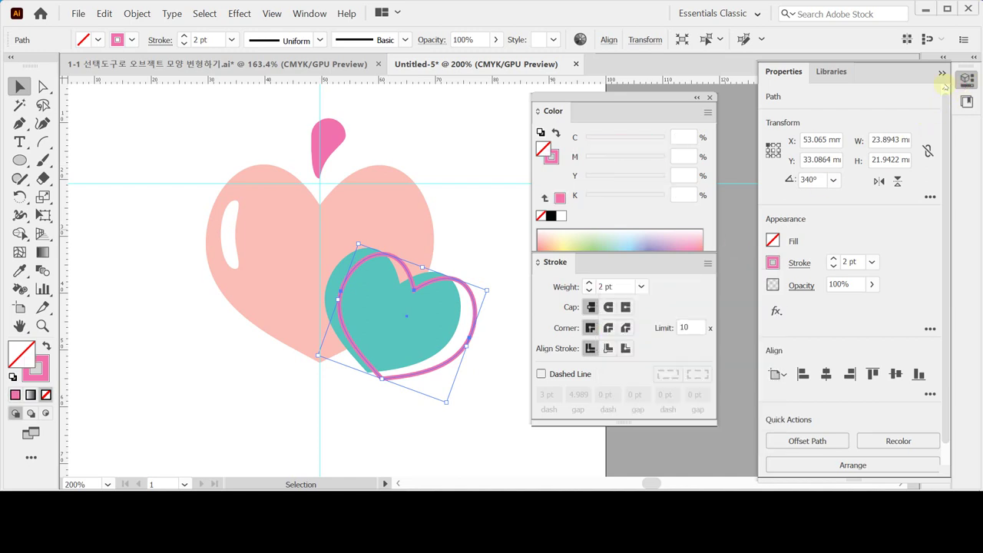
click(966, 80)
click(935, 111)
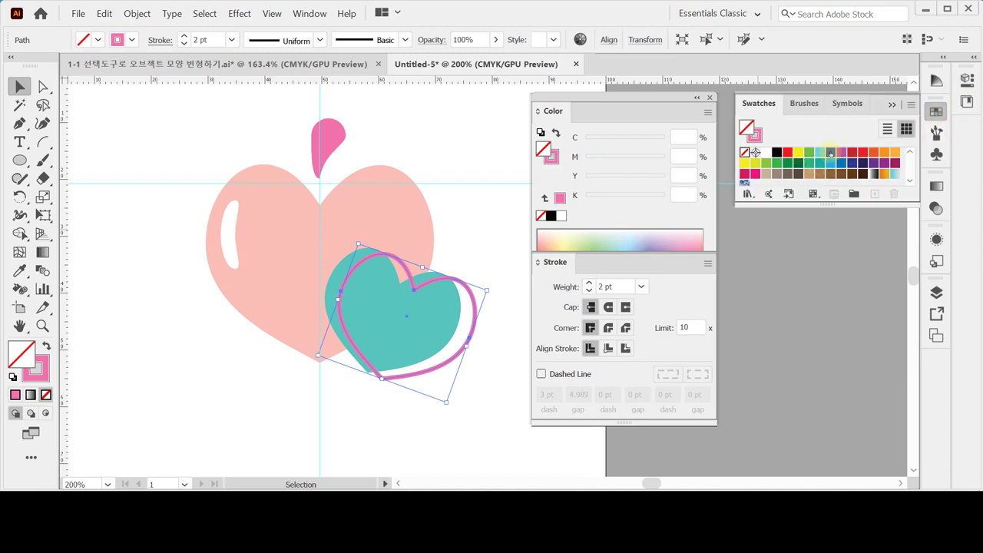
click(934, 112)
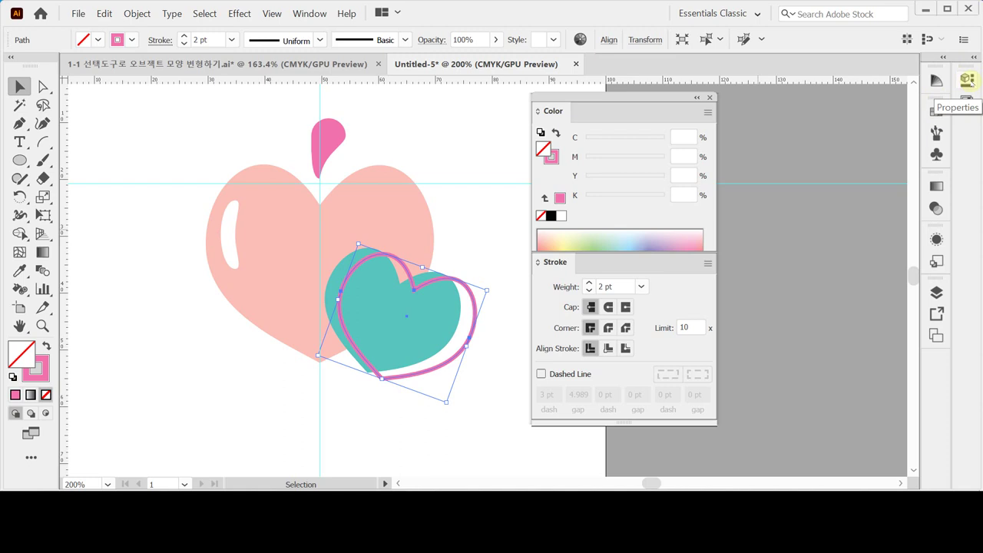
Step: Try red, green and other swatches on the outlined heart's stroke, finishing with orange (C 0.02, M 50.09, Y 98.6, K 0)
click(551, 157)
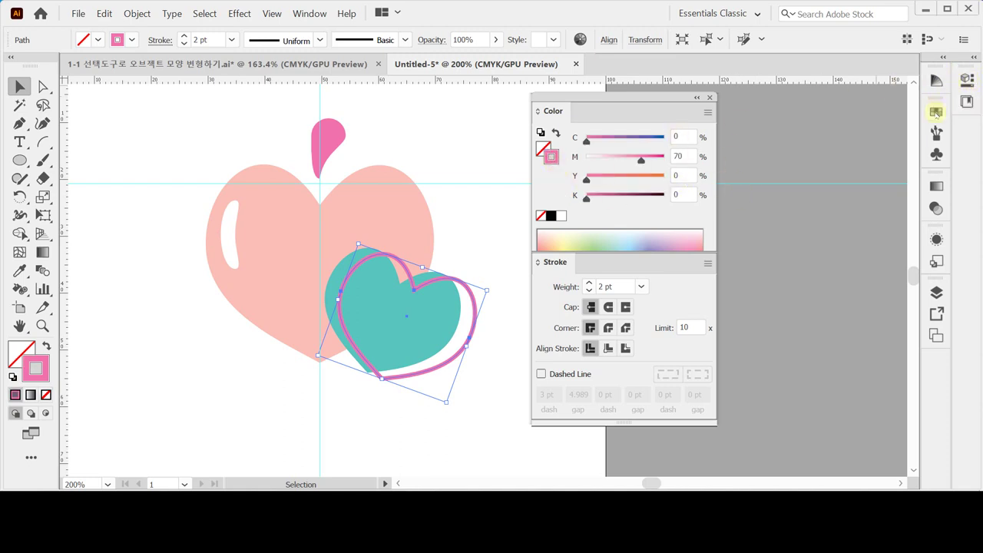
click(936, 111)
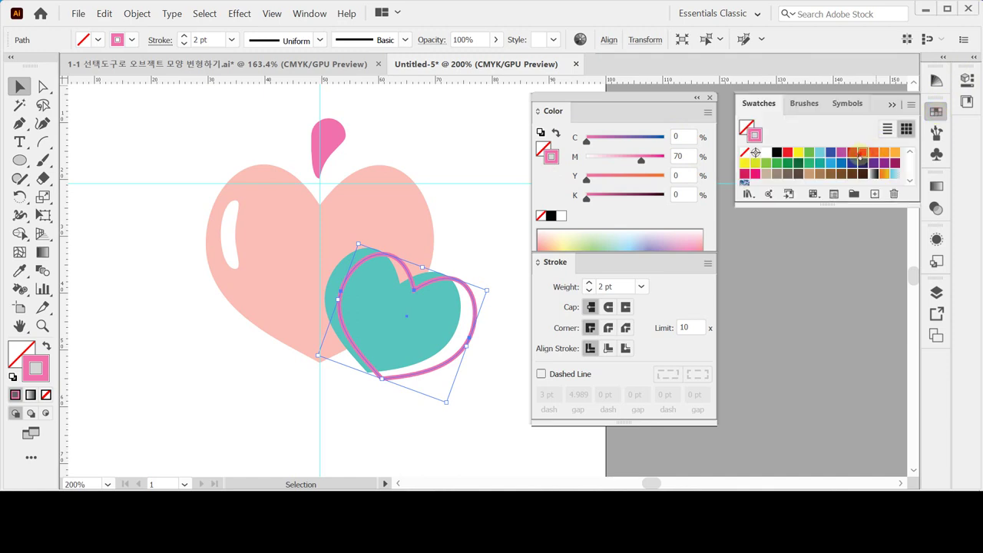
click(863, 151)
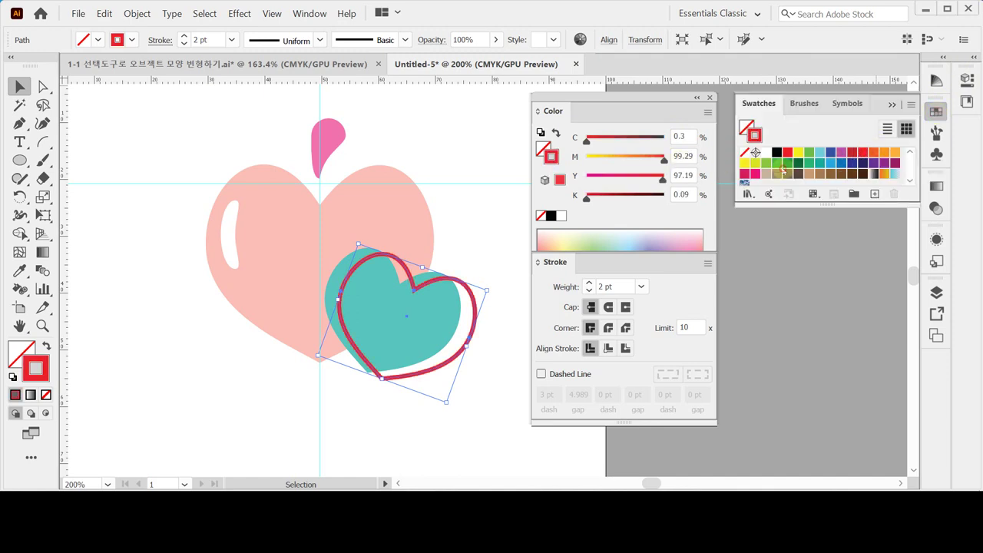
click(765, 162)
click(798, 164)
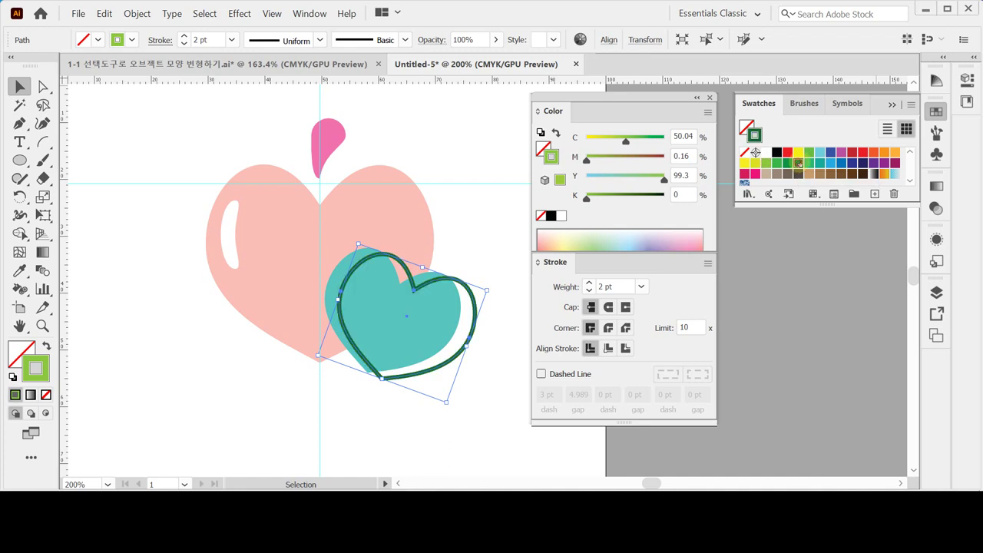
click(841, 162)
click(871, 156)
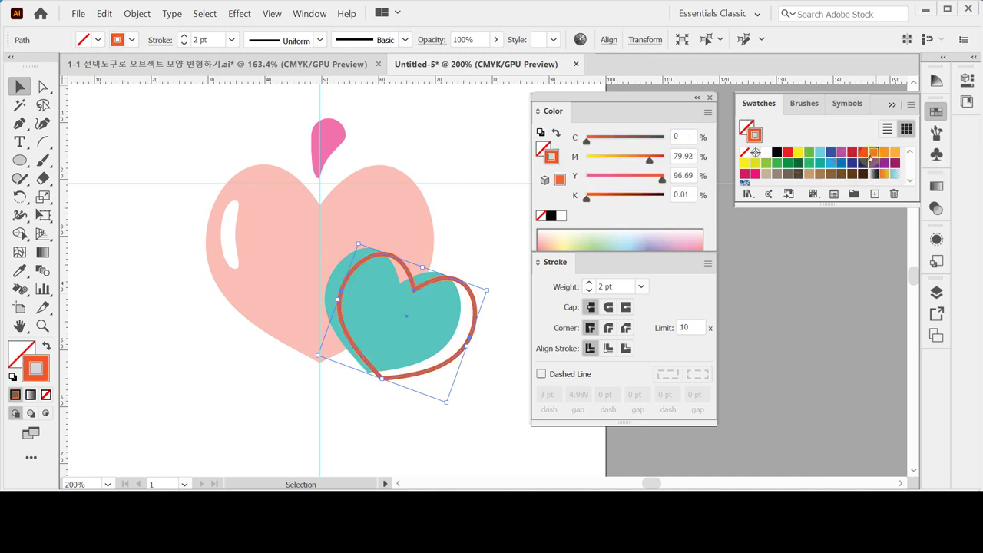
click(863, 152)
click(873, 153)
click(884, 152)
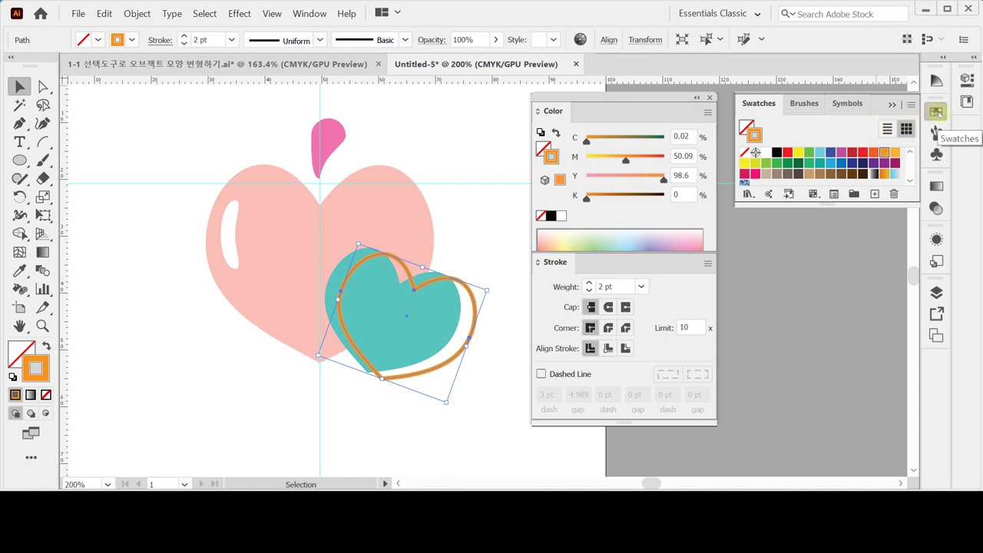
click(935, 113)
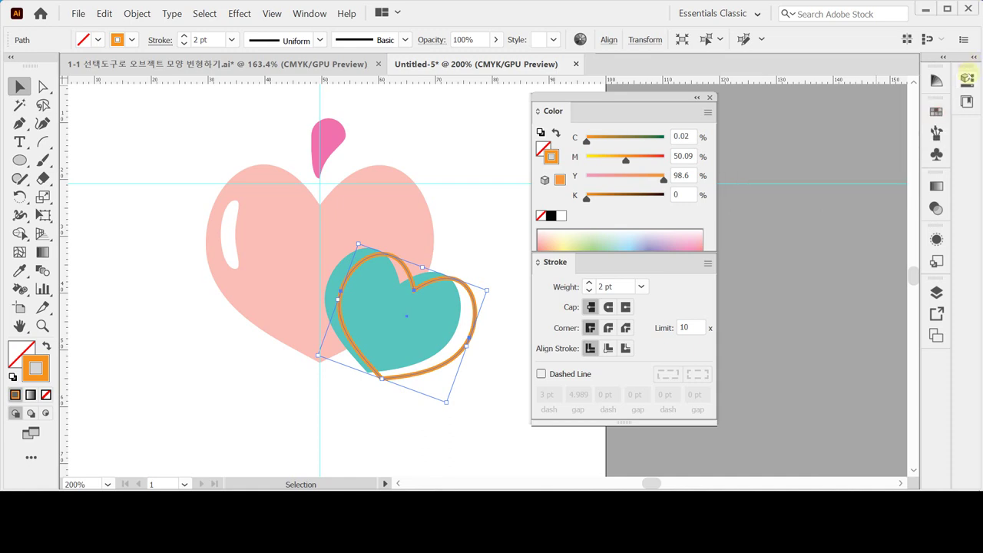
Step: Set the outlined heart's stroke colour to pink, C 0, M 70, Y 0, K 0, and deselect it
click(973, 58)
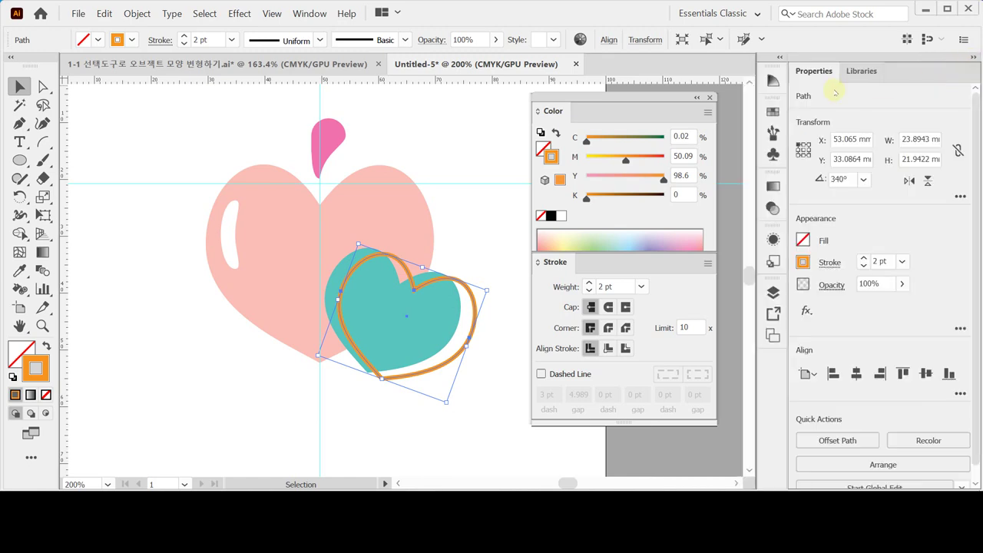
click(802, 262)
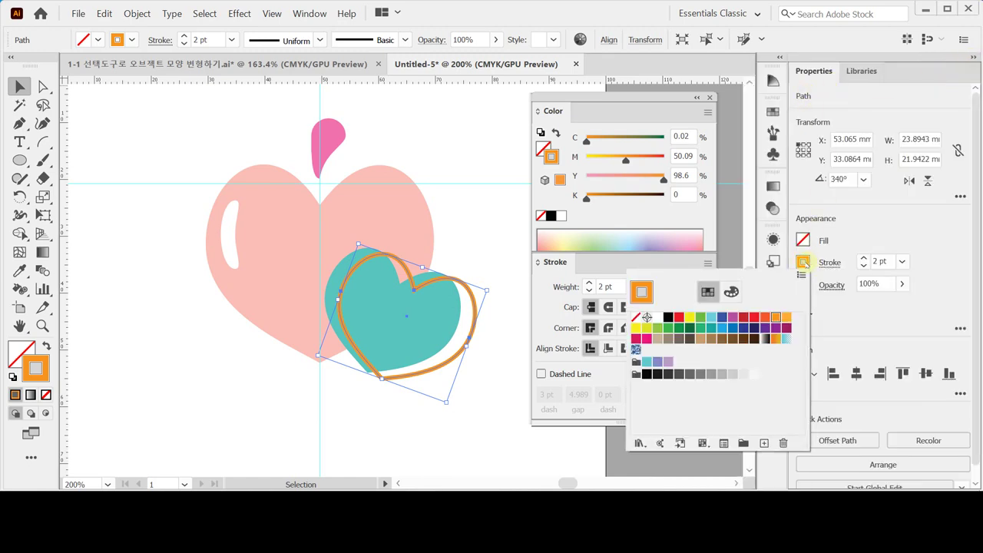
click(729, 292)
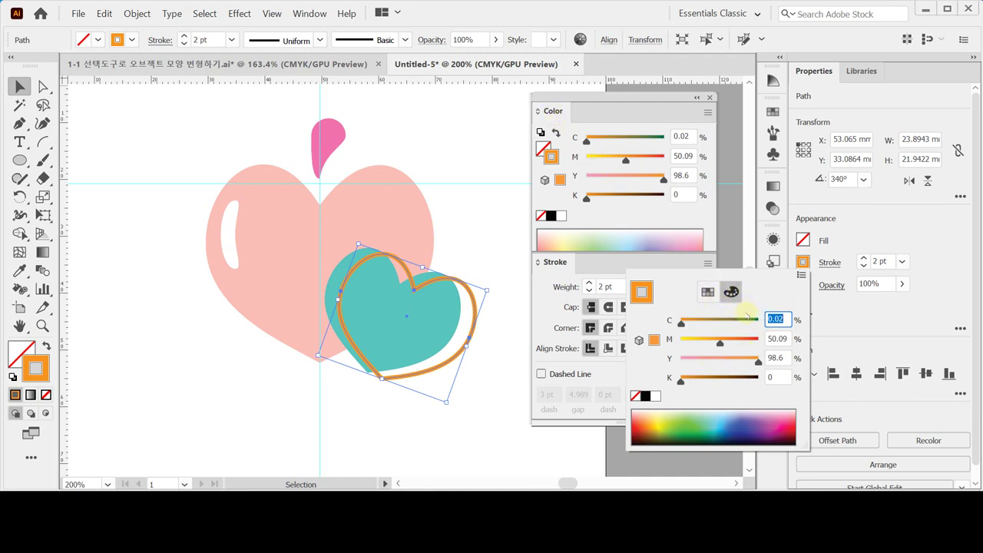
click(655, 396)
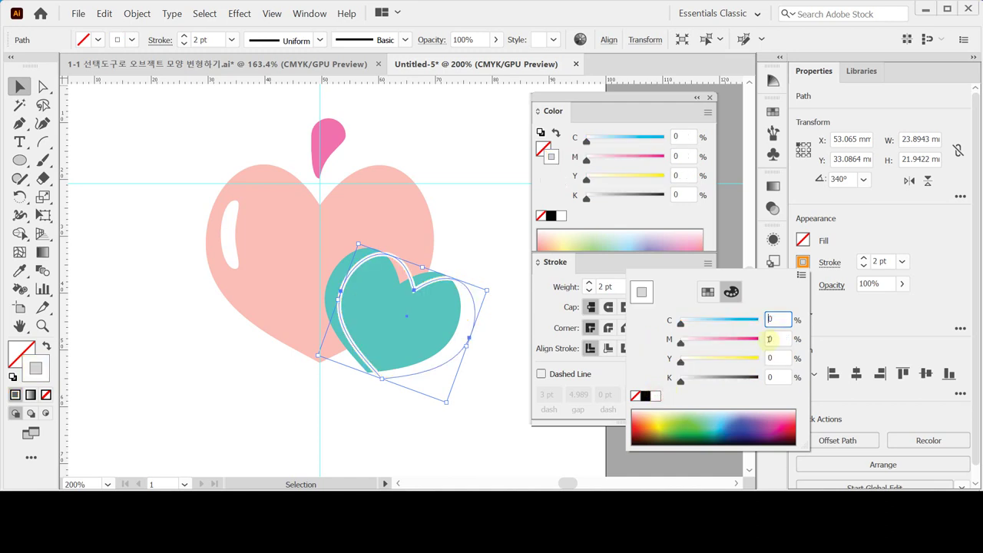
click(770, 339)
text(70)
key(Return)
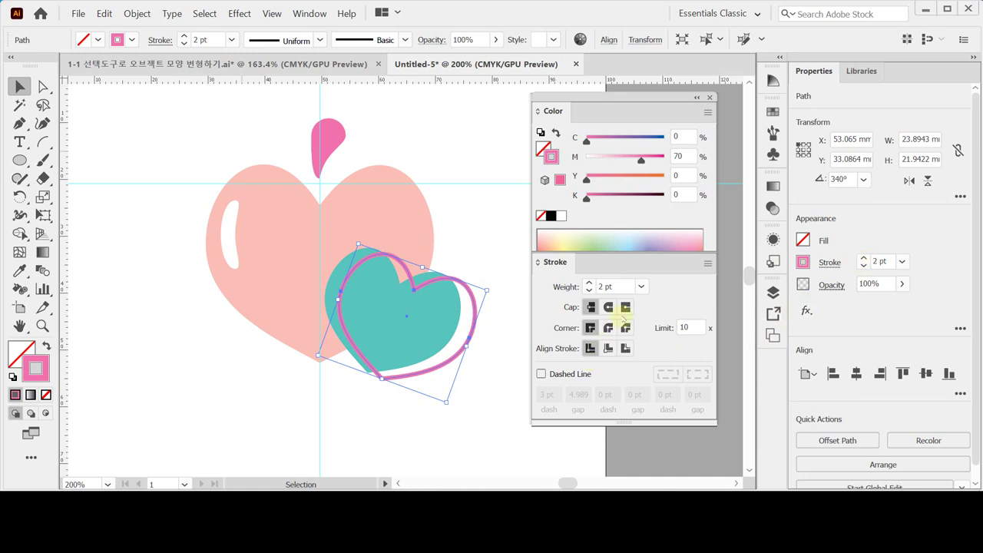
click(477, 162)
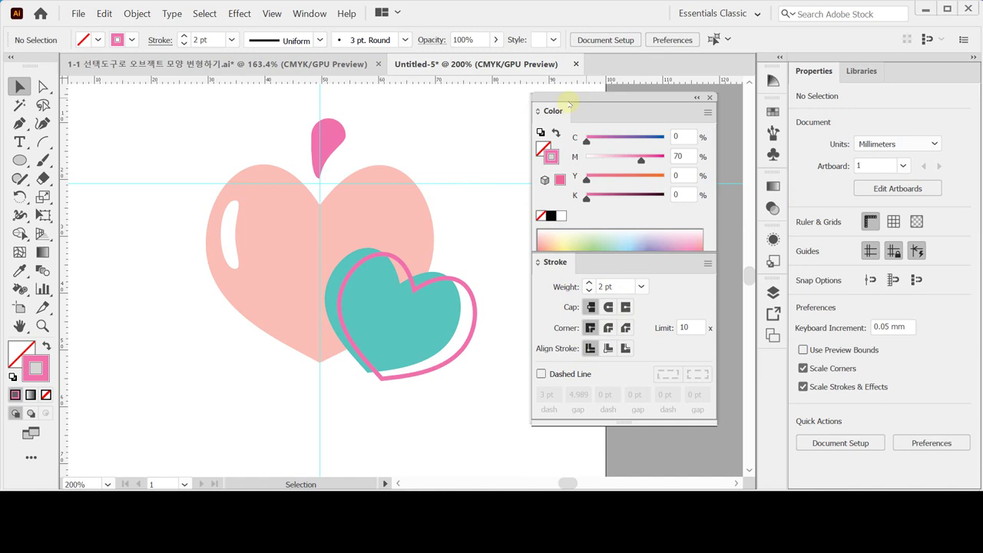
Step: Examine the direction handles of the large pink heart's top notch anchor point with the Direct Selection tool, keeping the floating panels clear
drag(569, 99, 606, 103)
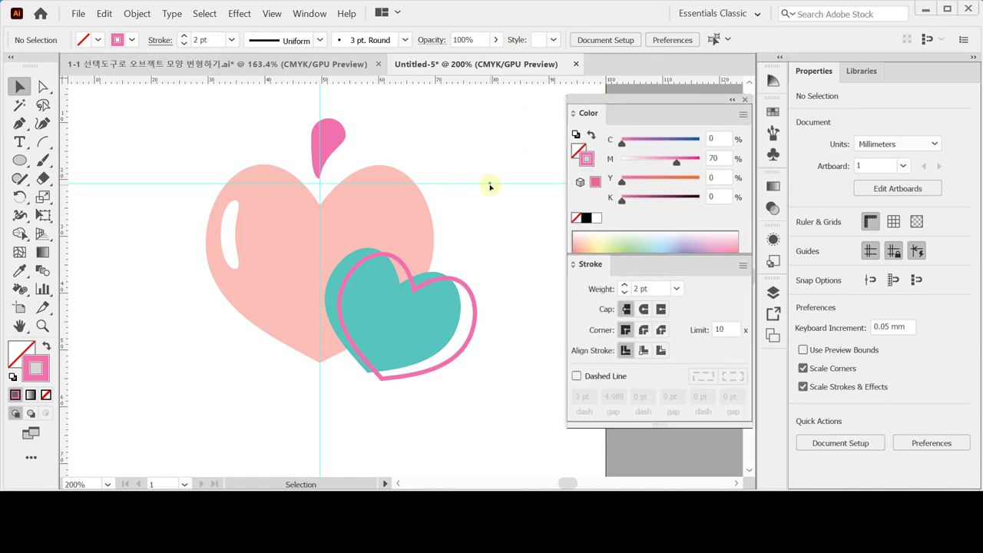
click(44, 86)
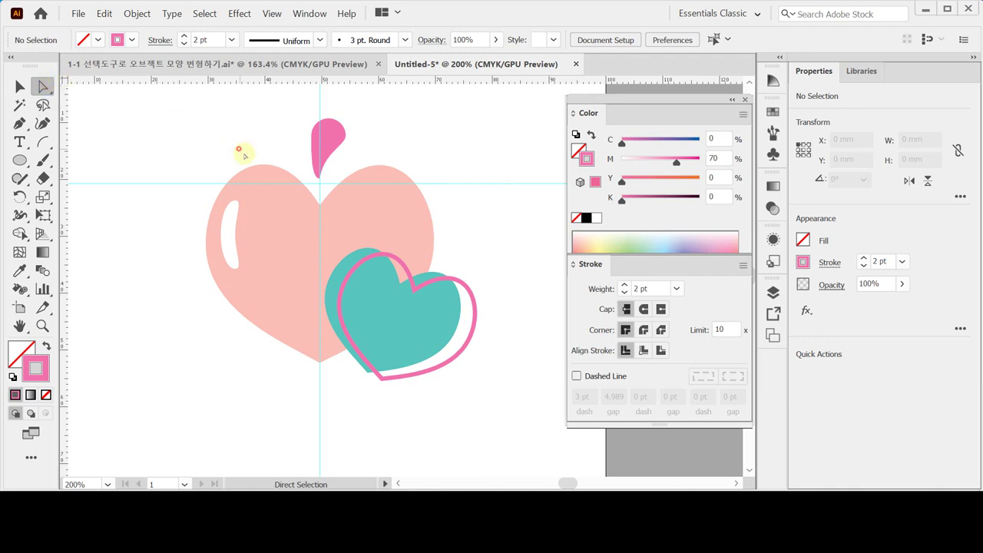
click(260, 180)
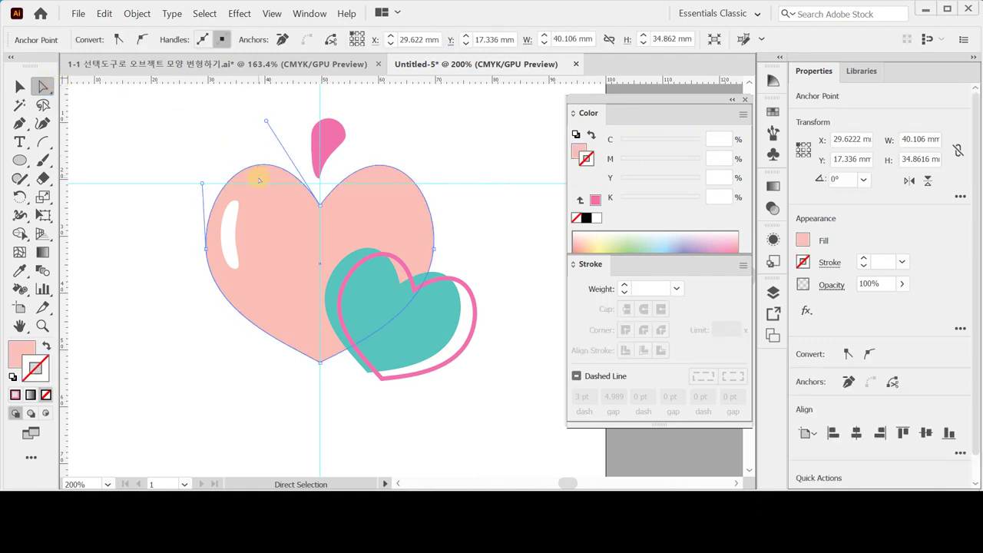
click(320, 205)
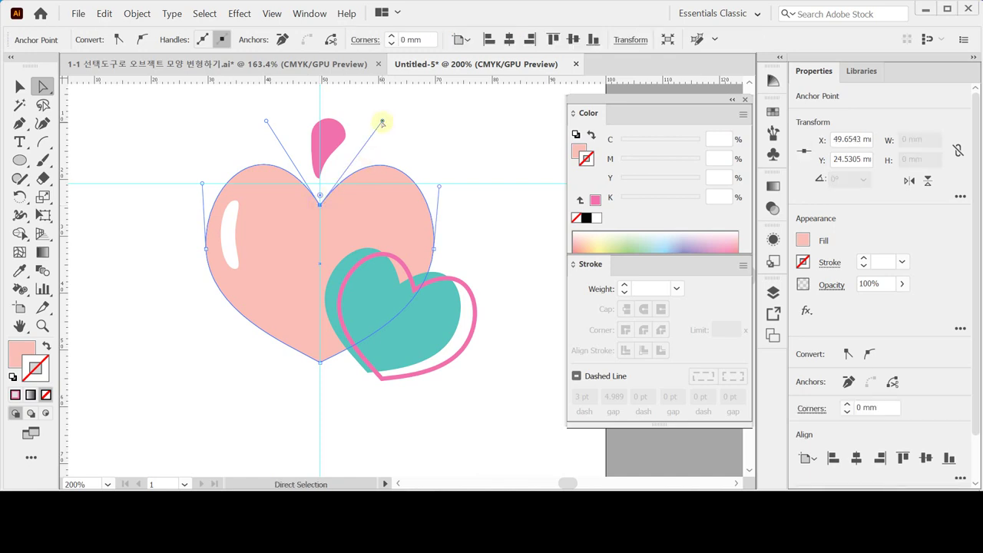
click(432, 133)
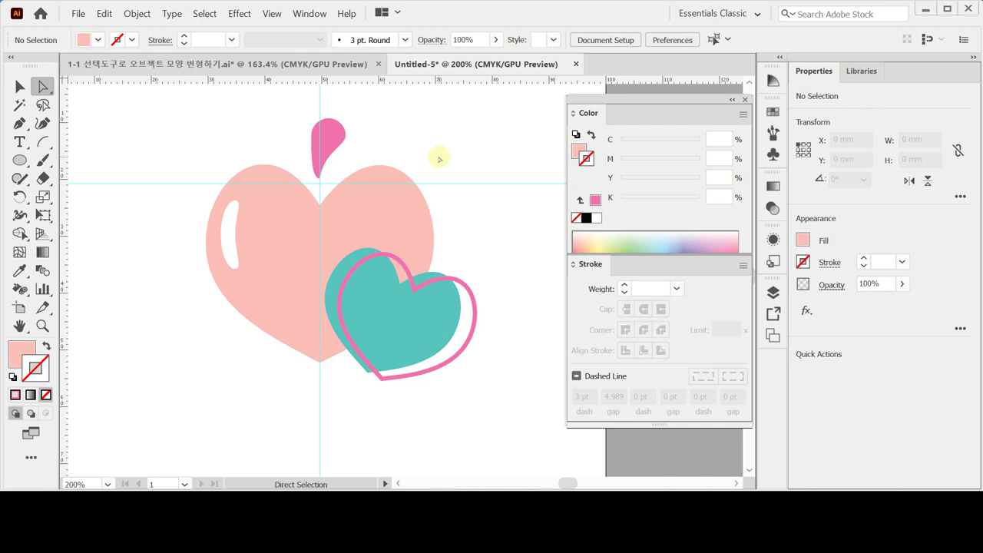
drag(430, 151, 377, 195)
click(424, 140)
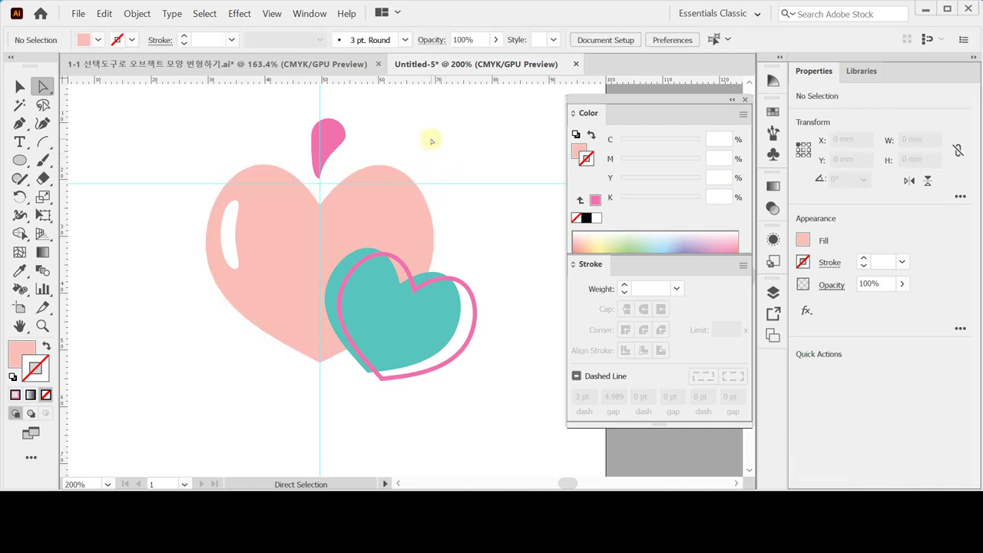